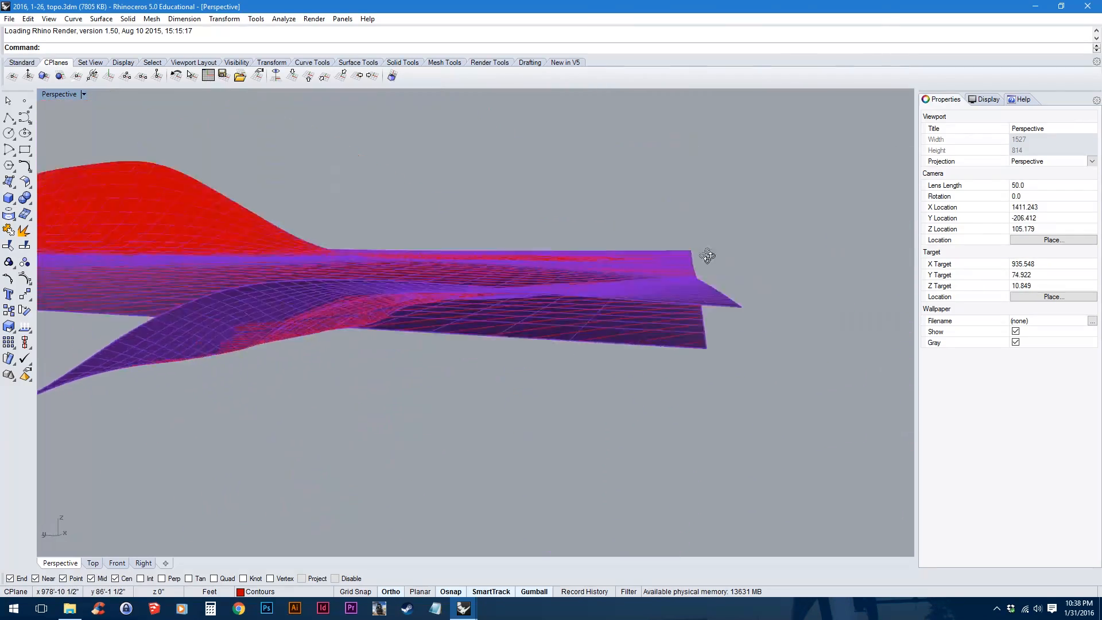
pyautogui.scroll(-5, 478, 325)
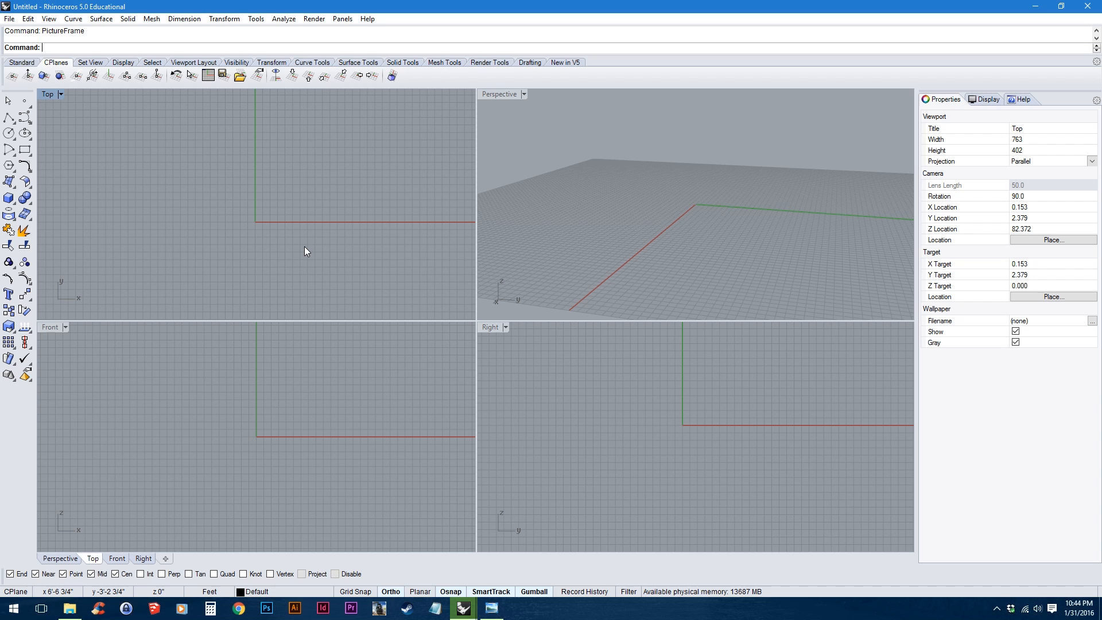
# Step: Start a picture frame from landscape-design-contour-line-plan.jpg in the maximized Top view with its first corner at 0,0
pyautogui.write('PictureFrame')
pyautogui.press('Return')
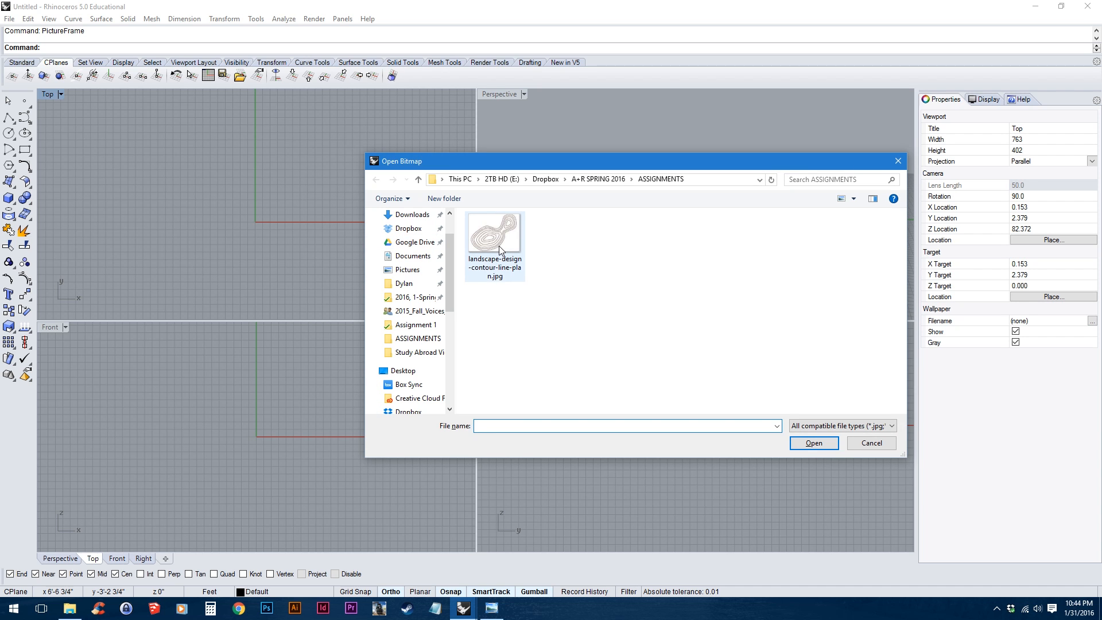
pyautogui.doubleClick(500, 246)
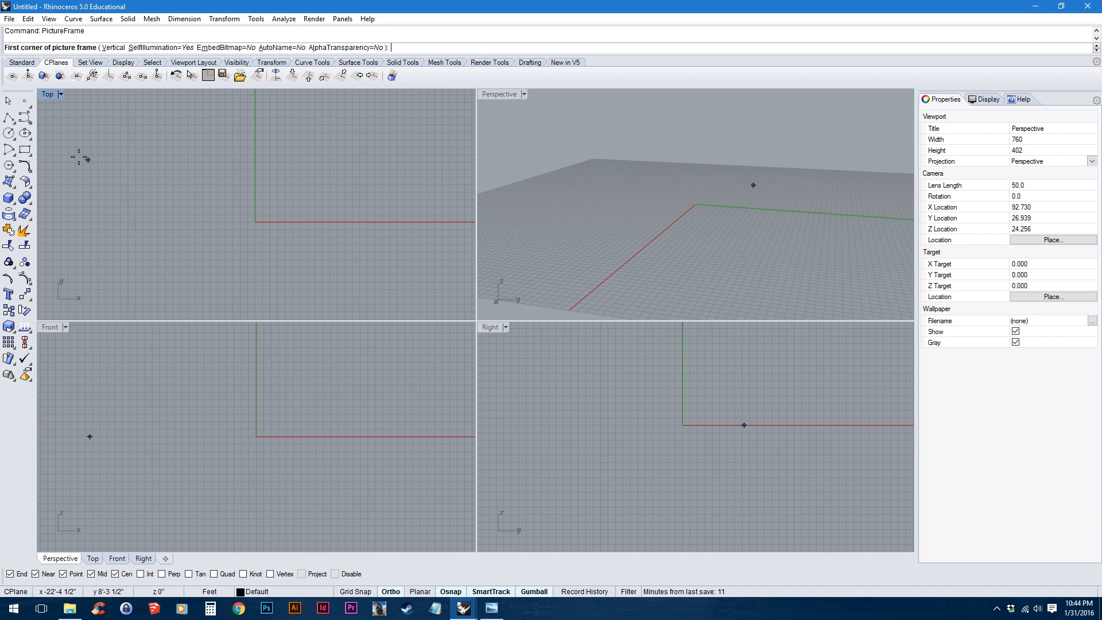
pyautogui.doubleClick(49, 97)
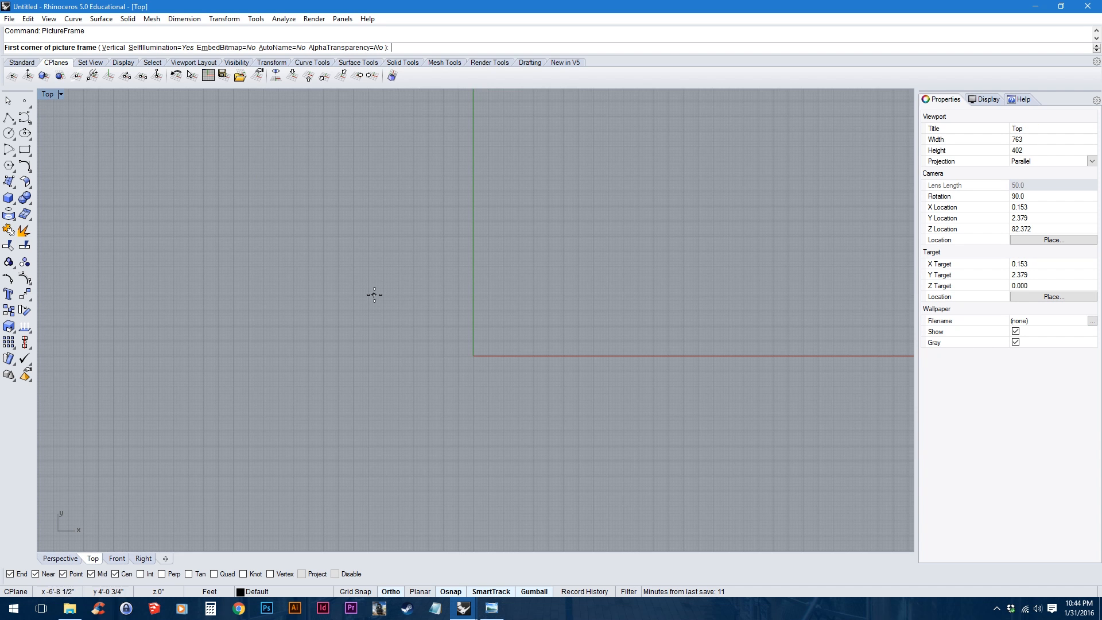
pyautogui.moveTo(571, 291); pyautogui.dragTo(523, 313, button='right')
pyautogui.write('0')
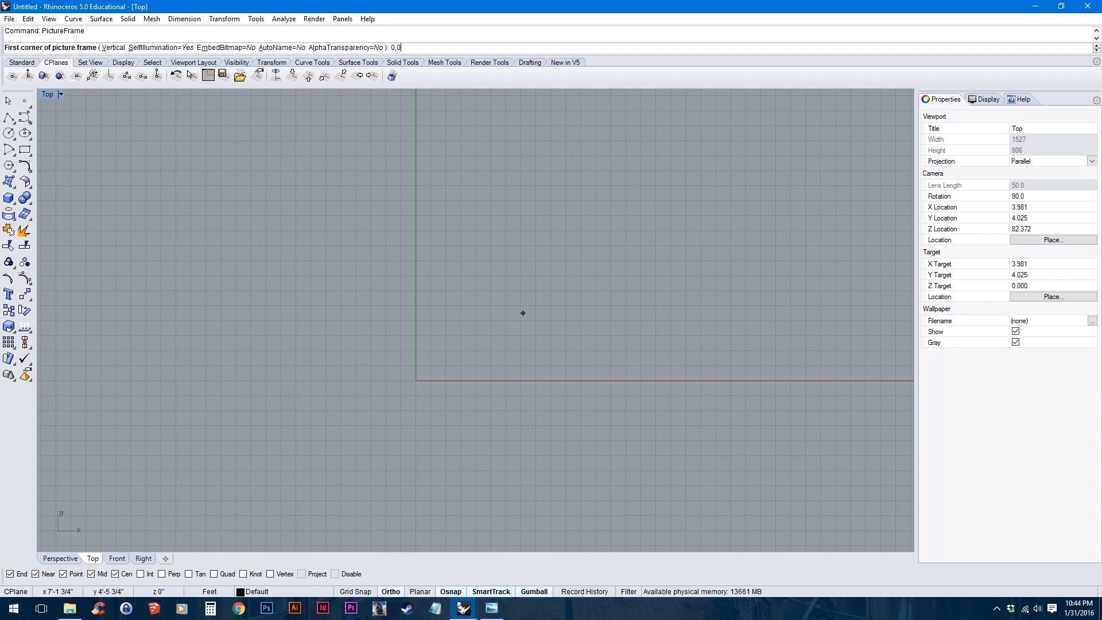
pyautogui.write(',0')
pyautogui.press('Return')
# Step: Set the picture frame's length to 200' and accept its proportional height to place the image
pyautogui.scroll(2, 519, 310)
pyautogui.scroll(-5, 390, 305)
pyautogui.scroll(-2, 392, 304)
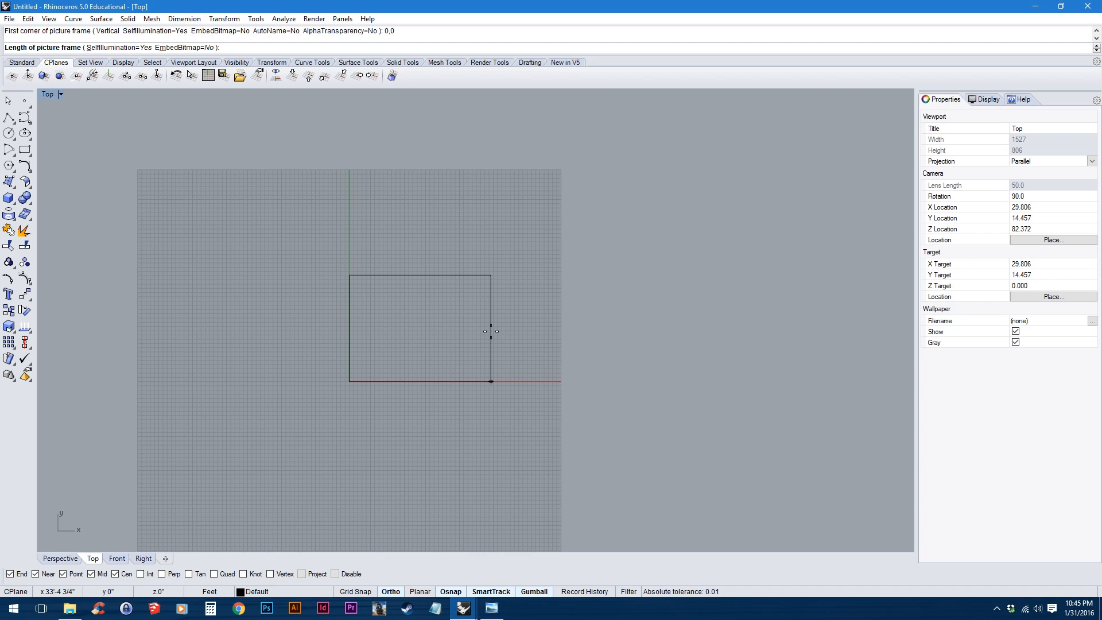
pyautogui.scroll(-5, 480, 371)
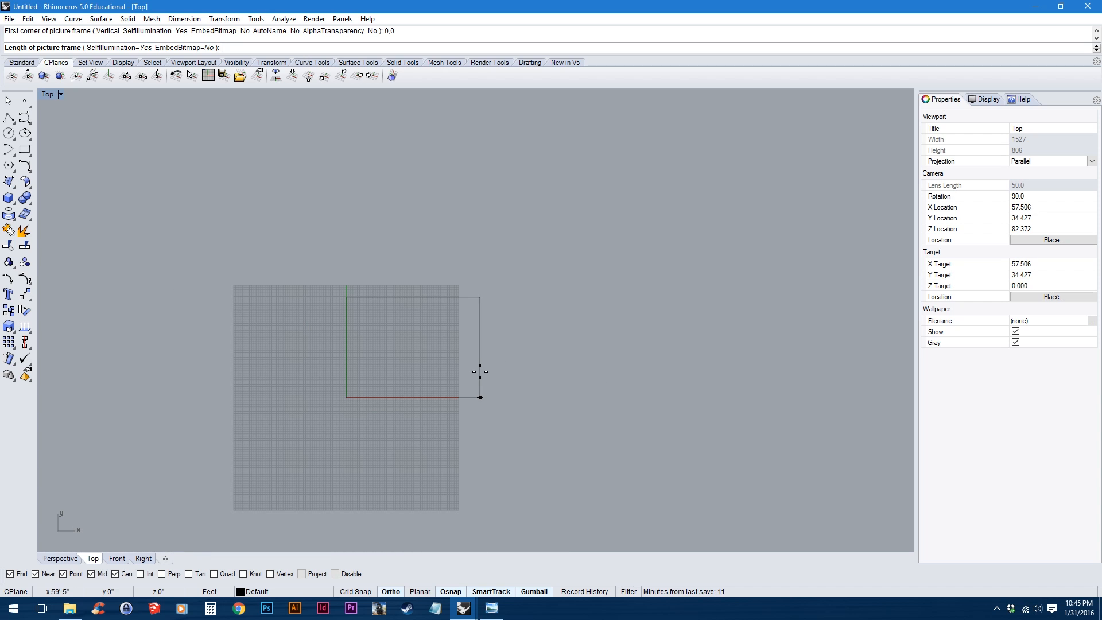
pyautogui.press('Return')
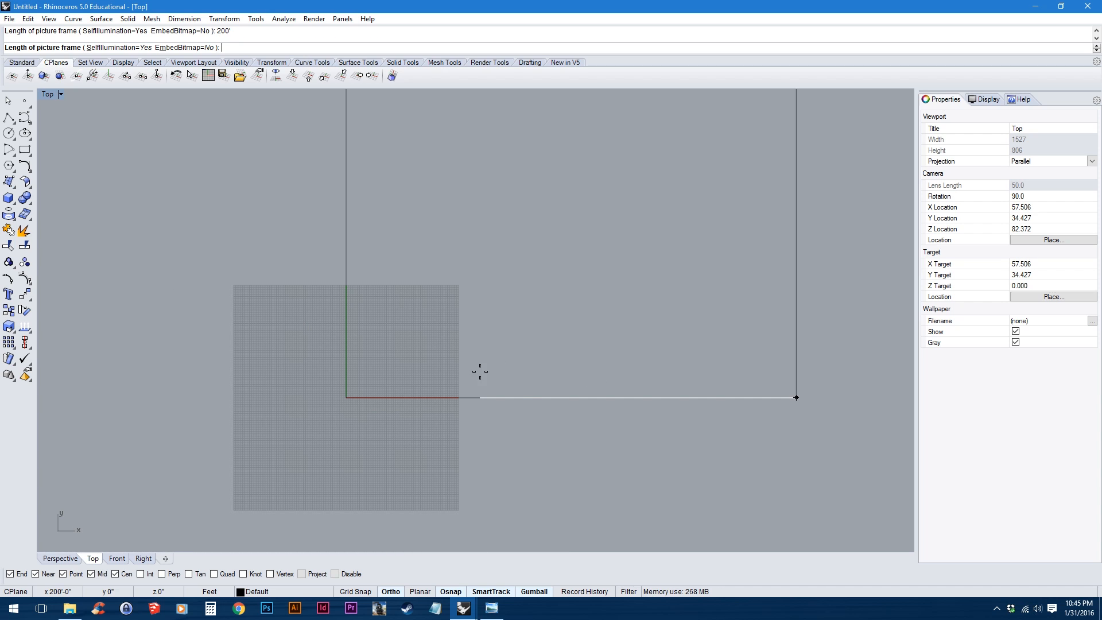
pyautogui.scroll(-4, 413, 409)
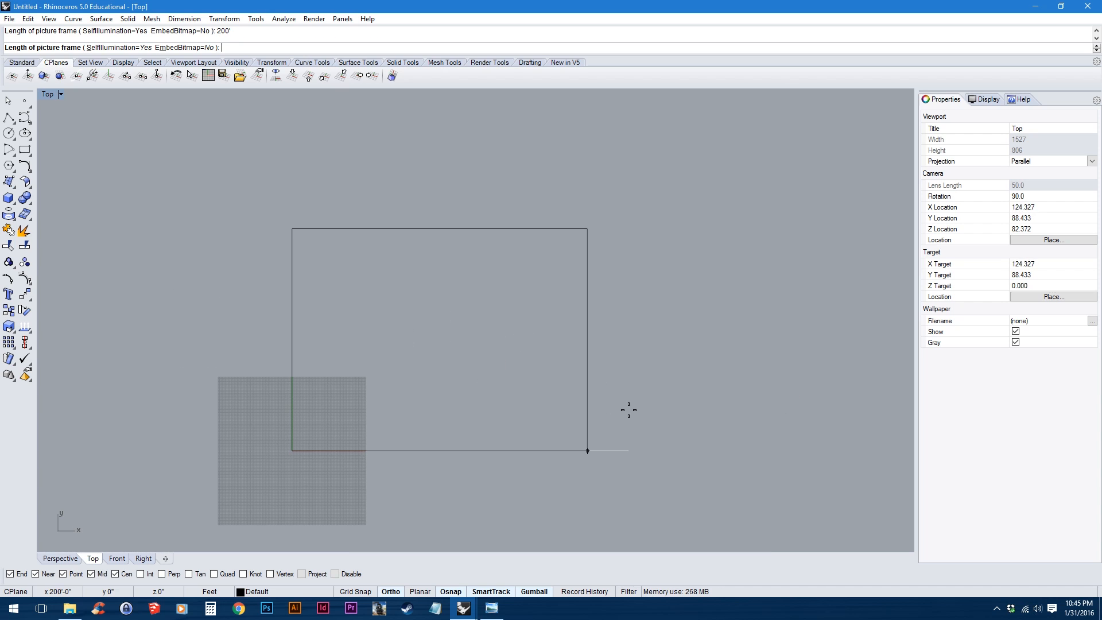
pyautogui.press('Return')
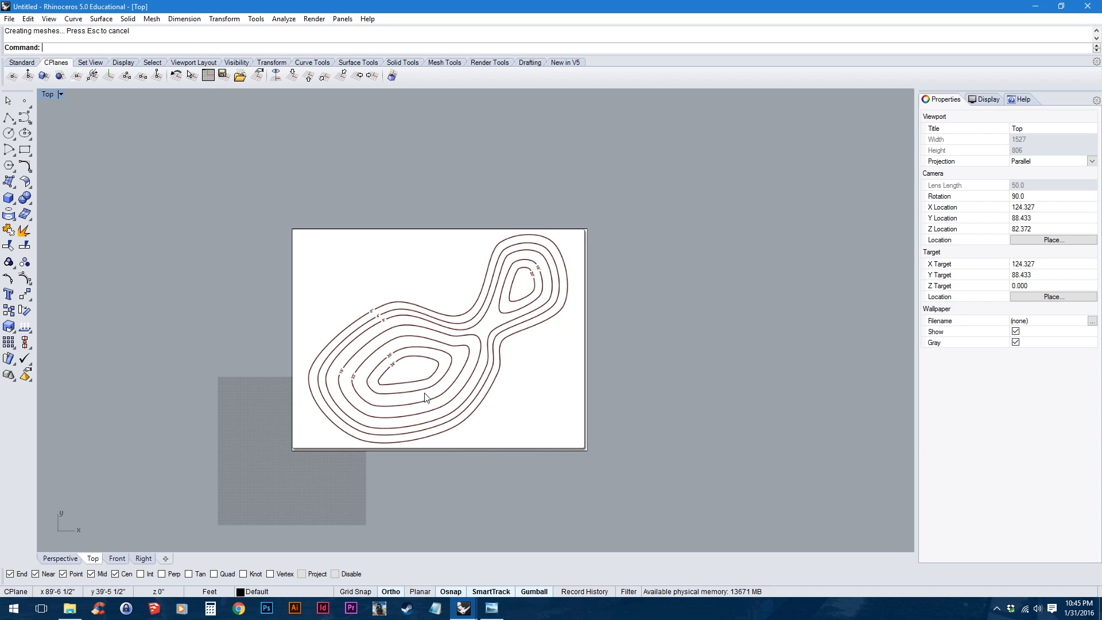
# Step: Inspect the placed contour image in the Perspective view and return to the maximized Top view
pyautogui.doubleClick(48, 94)
pyautogui.moveTo(729, 250)
pyautogui.mouseDown(button='right')
pyautogui.moveTo(671, 238)
pyautogui.moveTo(731, 294)
pyautogui.moveTo(643, 238)
pyautogui.moveTo(746, 258)
pyautogui.mouseUp(button='right')
pyautogui.scroll(-8, 669, 245)
pyautogui.keyDown('shift'); pyautogui.moveTo(745, 257); pyautogui.dragTo(693, 246, button='right'); pyautogui.keyUp('shift')
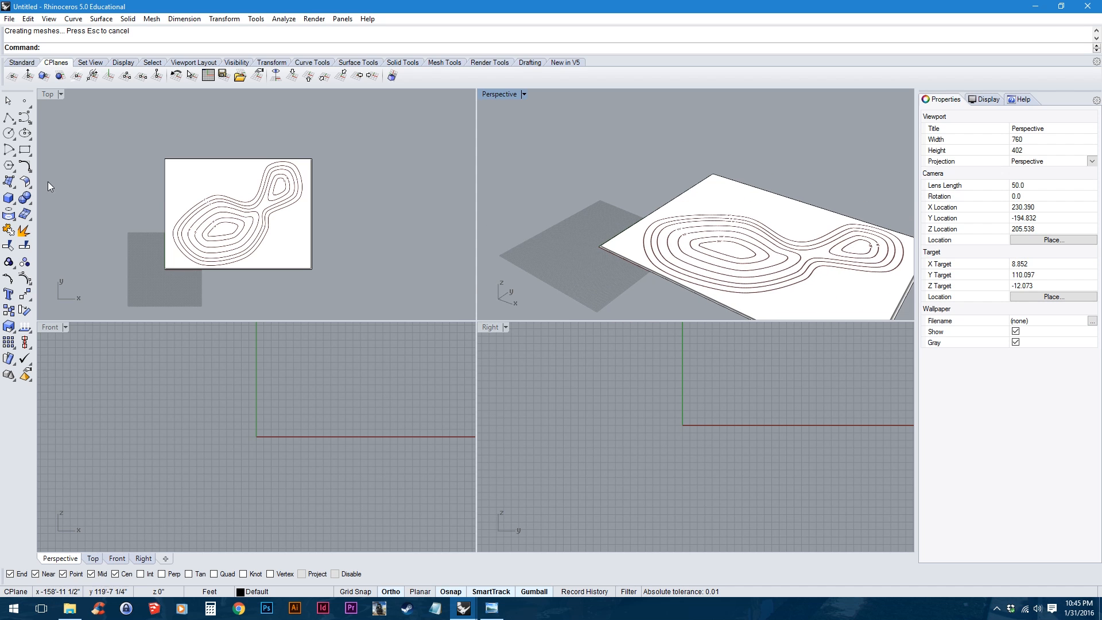
pyautogui.doubleClick(48, 95)
pyautogui.moveTo(481, 352); pyautogui.dragTo(417, 332, button='right')
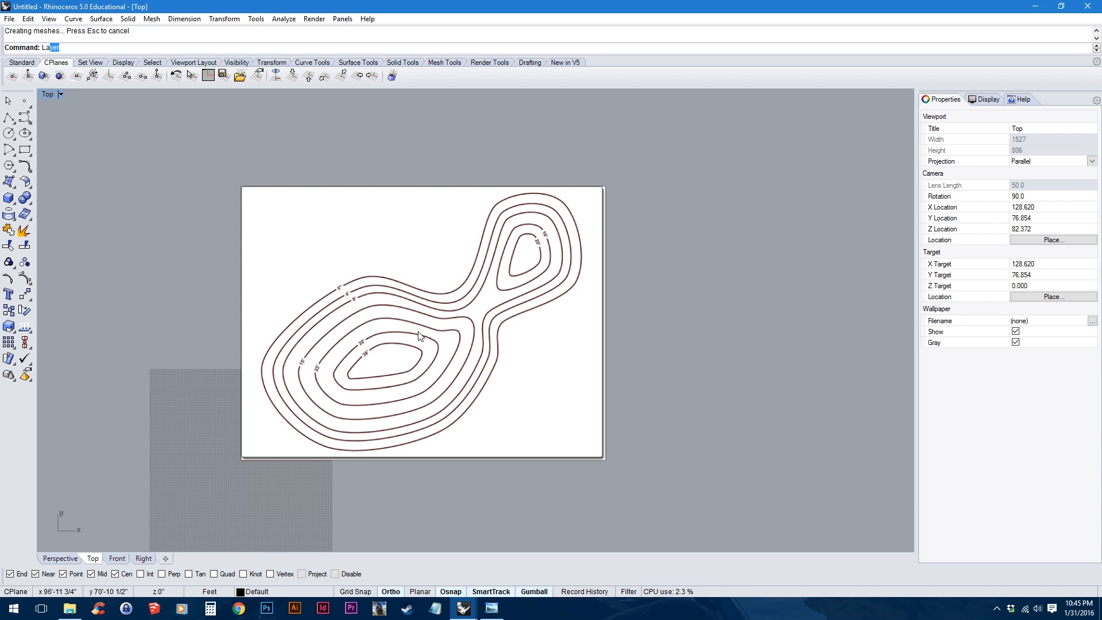
# Step: Open the layer list and rename Layer 01 to Image
pyautogui.press('Return')
pyautogui.moveTo(837, 116); pyautogui.dragTo(750, 118)
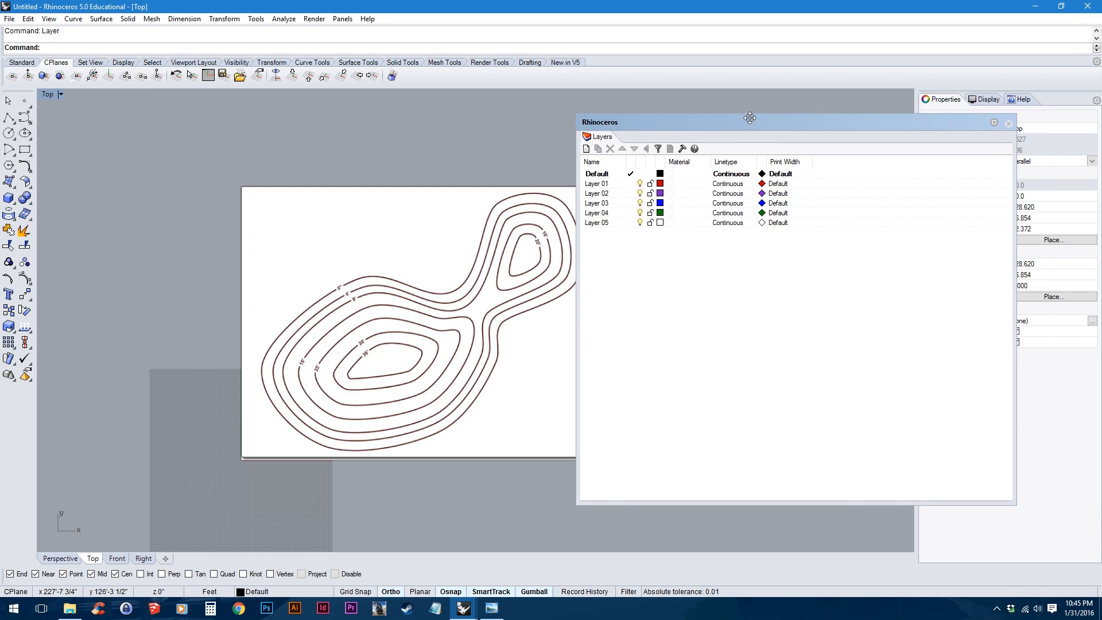
pyautogui.click(595, 185)
pyautogui.click(596, 186)
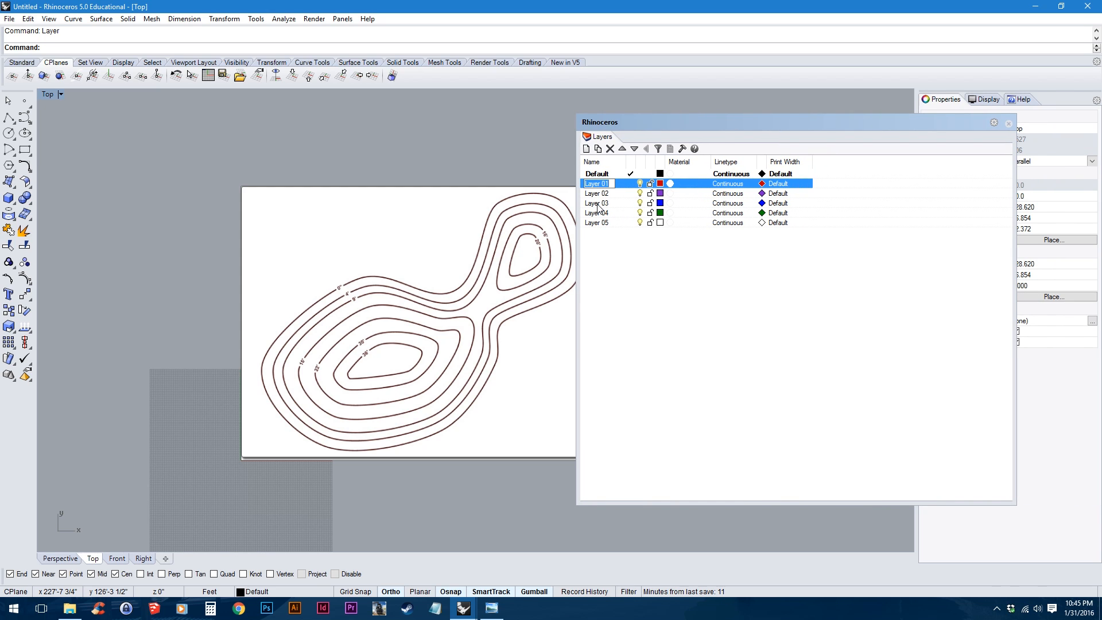
pyautogui.press('BackSpace')
pyautogui.press('Return')
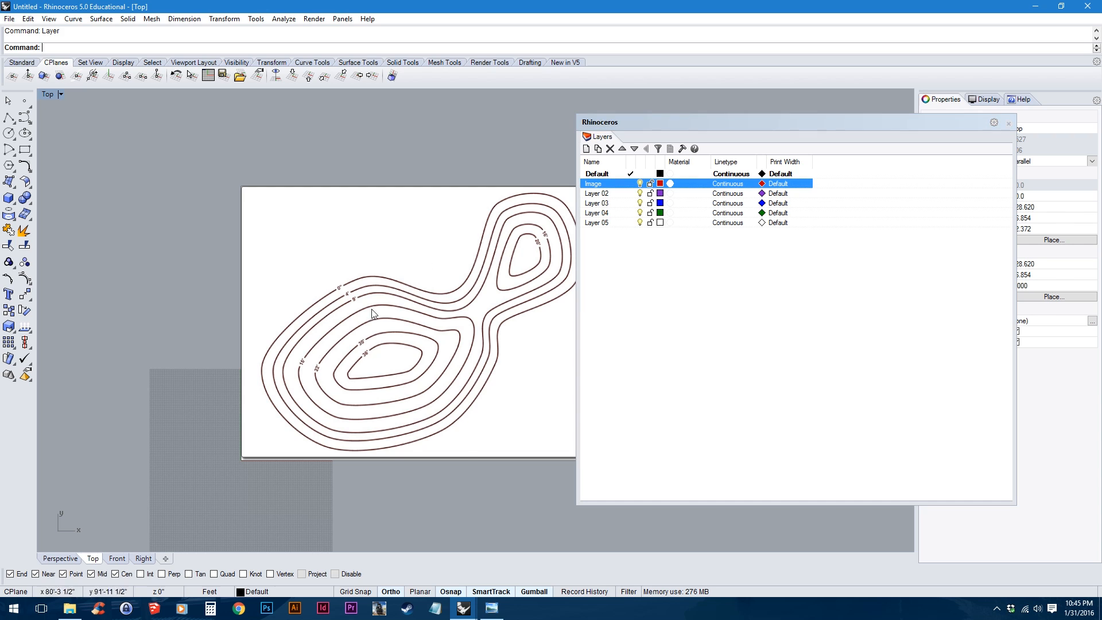
# Step: Rename Layer 02 to Contours and Layer 03 to Topo Surface
pyautogui.doubleClick(601, 198)
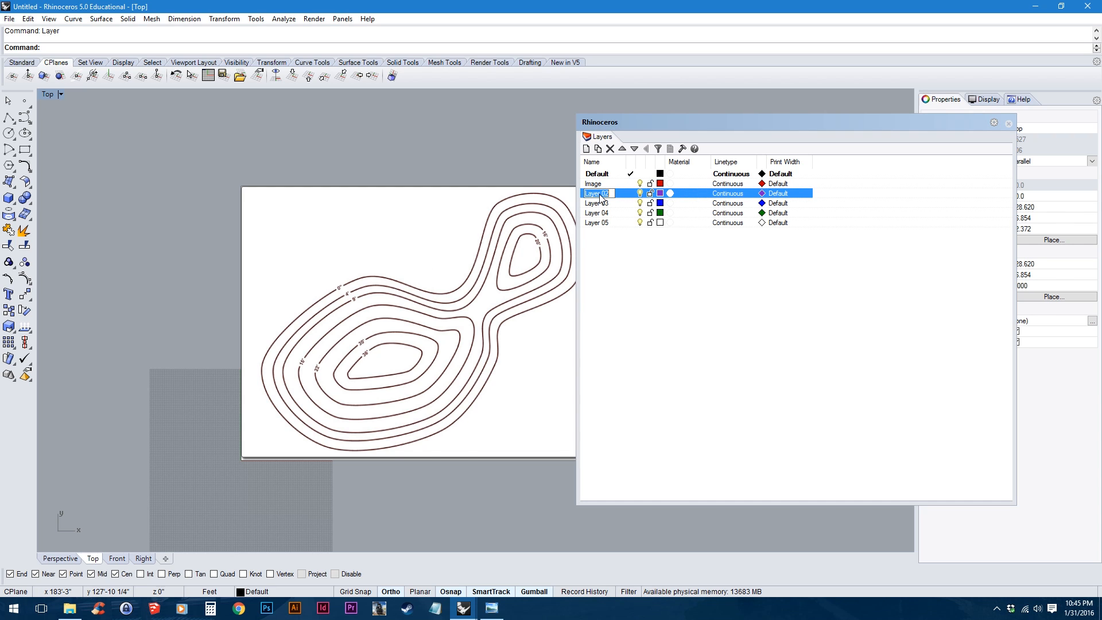
pyautogui.write('Contours')
pyautogui.doubleClick(605, 204)
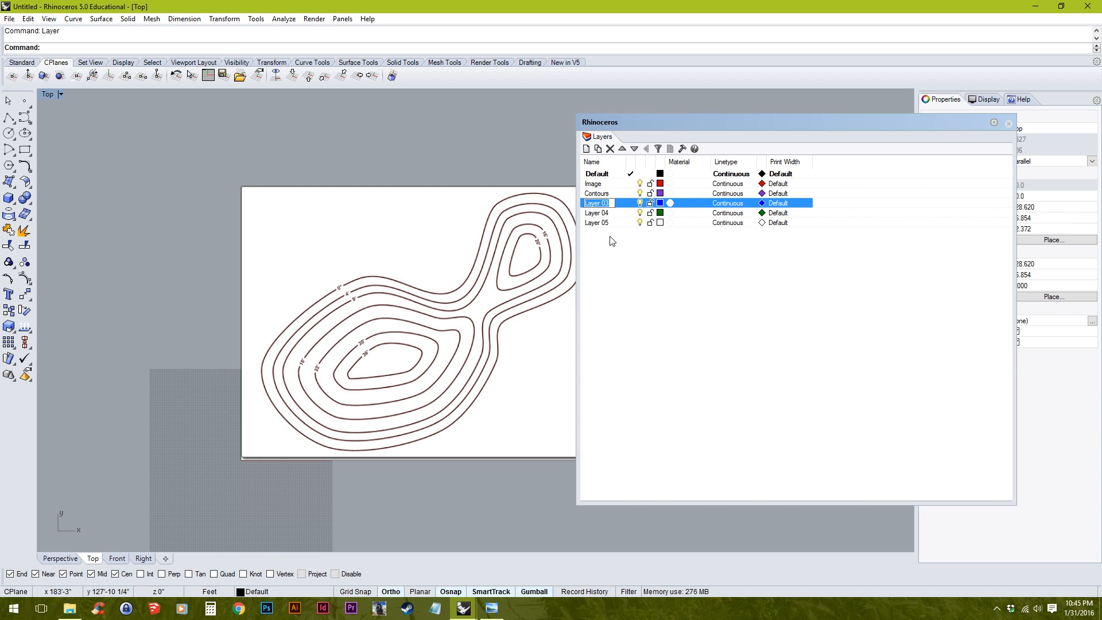
pyautogui.write('Topo Surface')
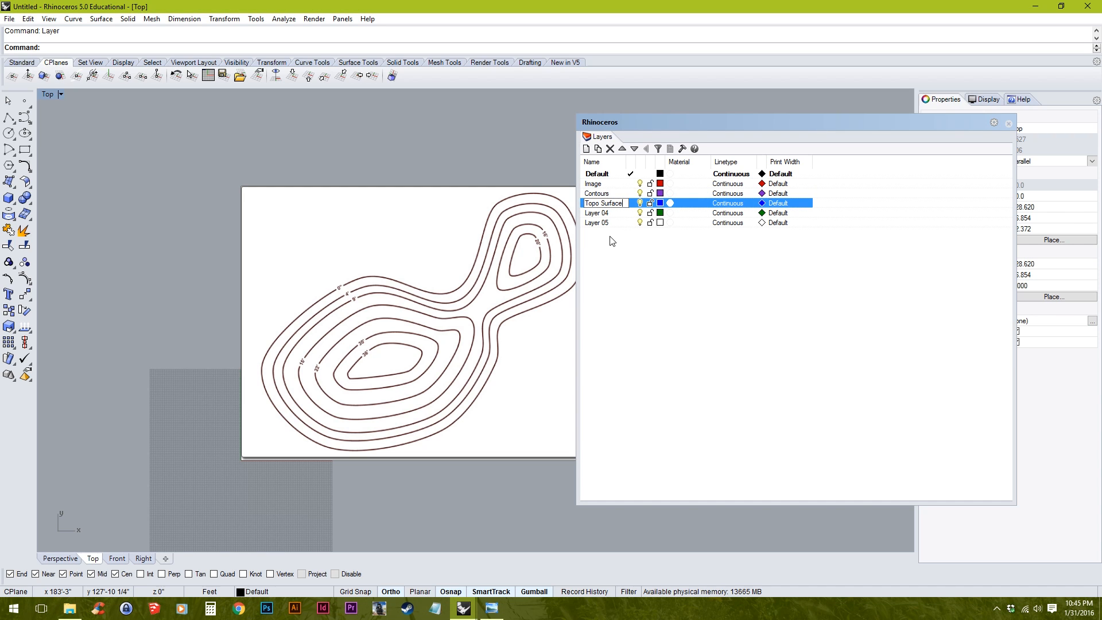
pyautogui.press('Return')
# Step: Move the contour picture onto the Image layer and lock that layer
pyautogui.moveTo(501, 240); pyautogui.dragTo(402, 258, button='right')
pyautogui.click(357, 241)
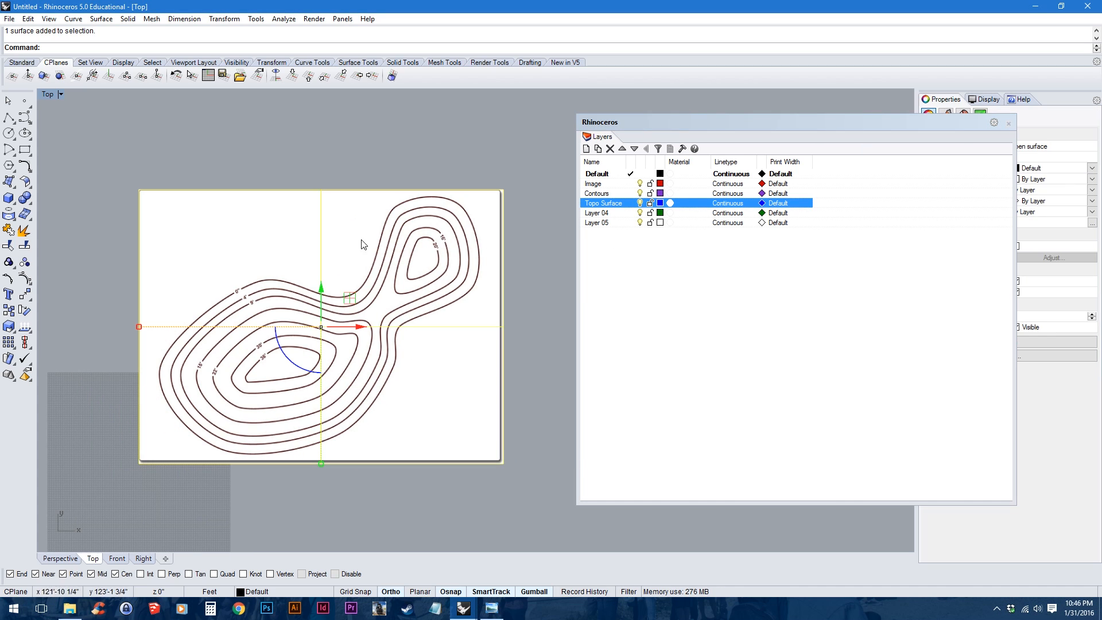
pyautogui.click(298, 592)
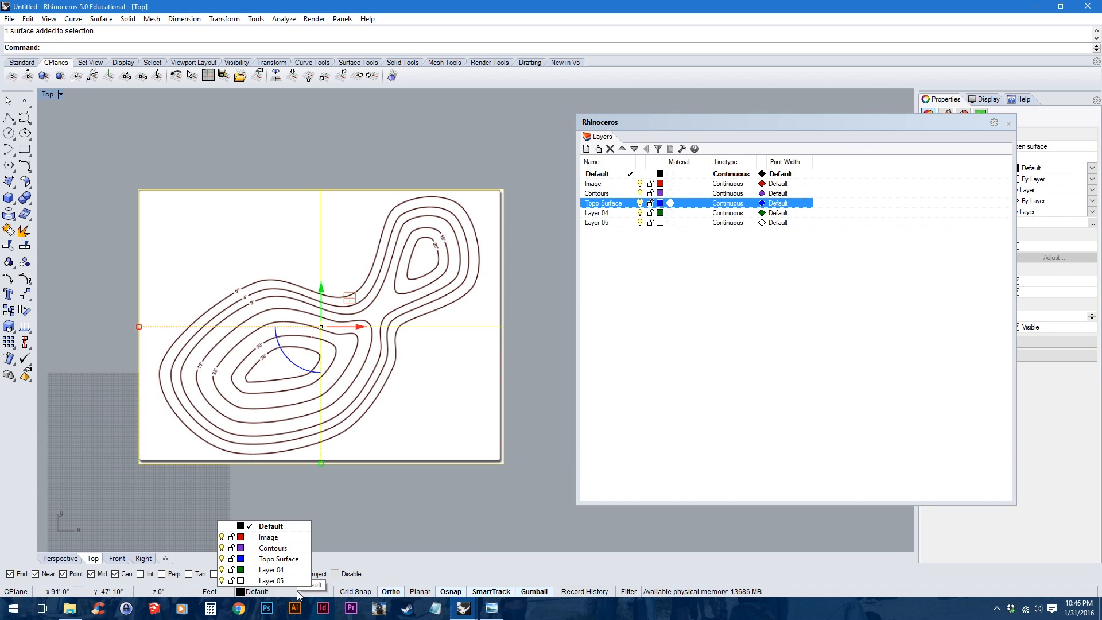
pyautogui.click(269, 538)
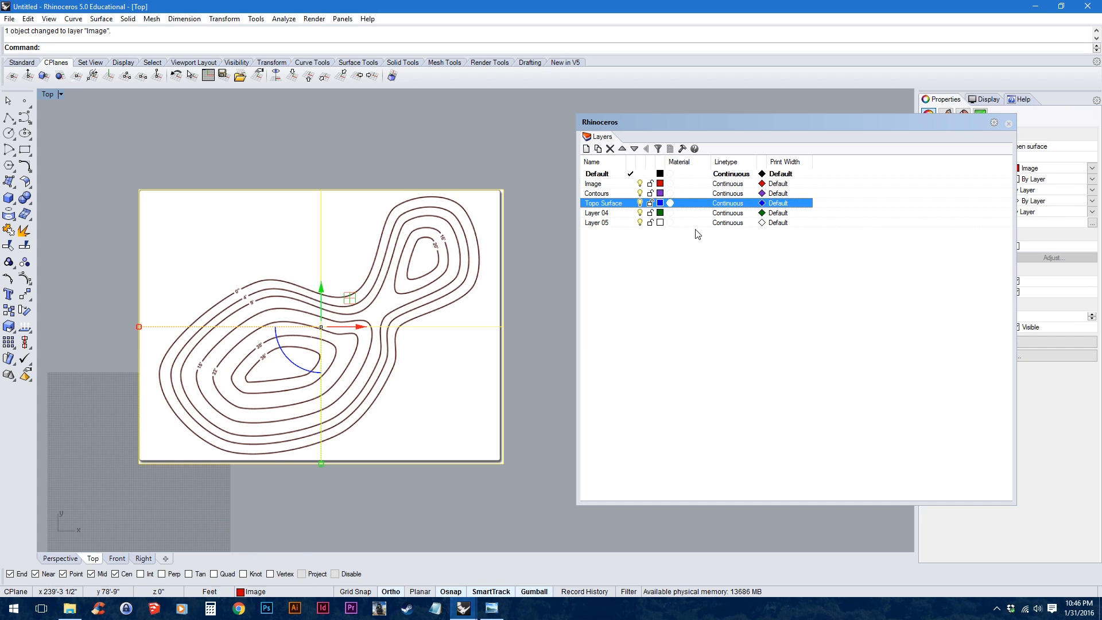
pyautogui.click(652, 184)
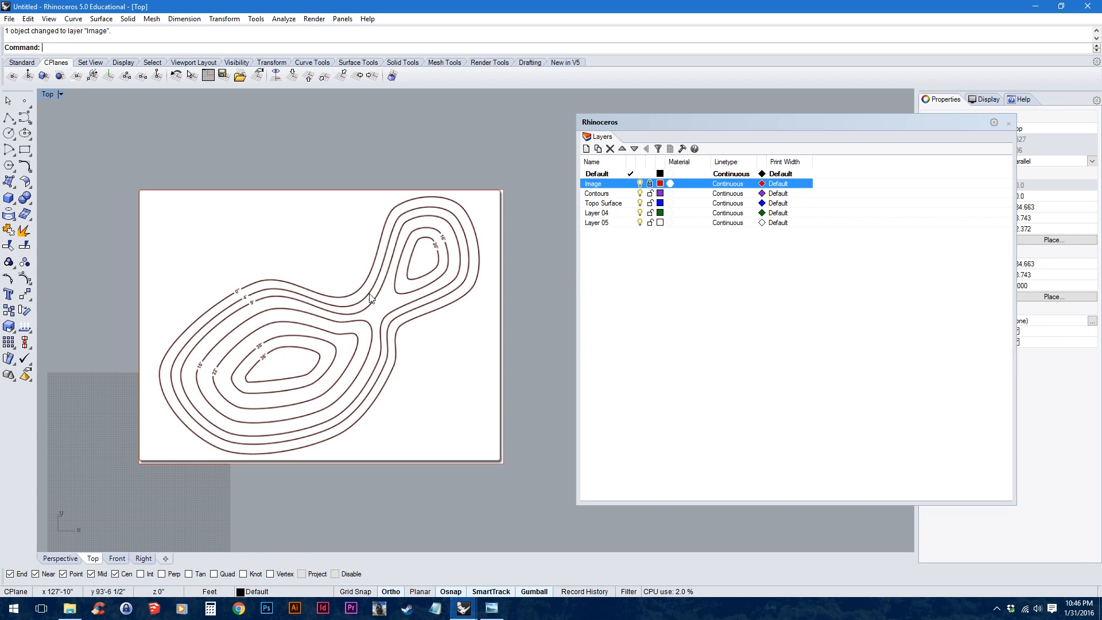
# Step: Make Contours the current layer and close the layer list
pyautogui.moveTo(366, 297); pyautogui.dragTo(402, 296, button='right')
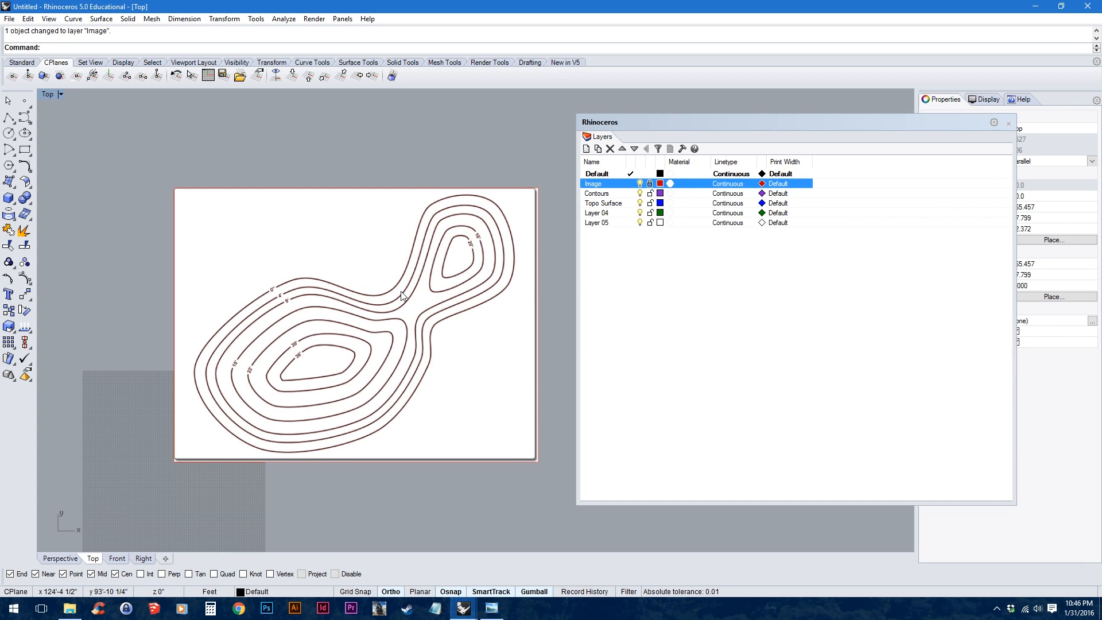
pyautogui.click(630, 194)
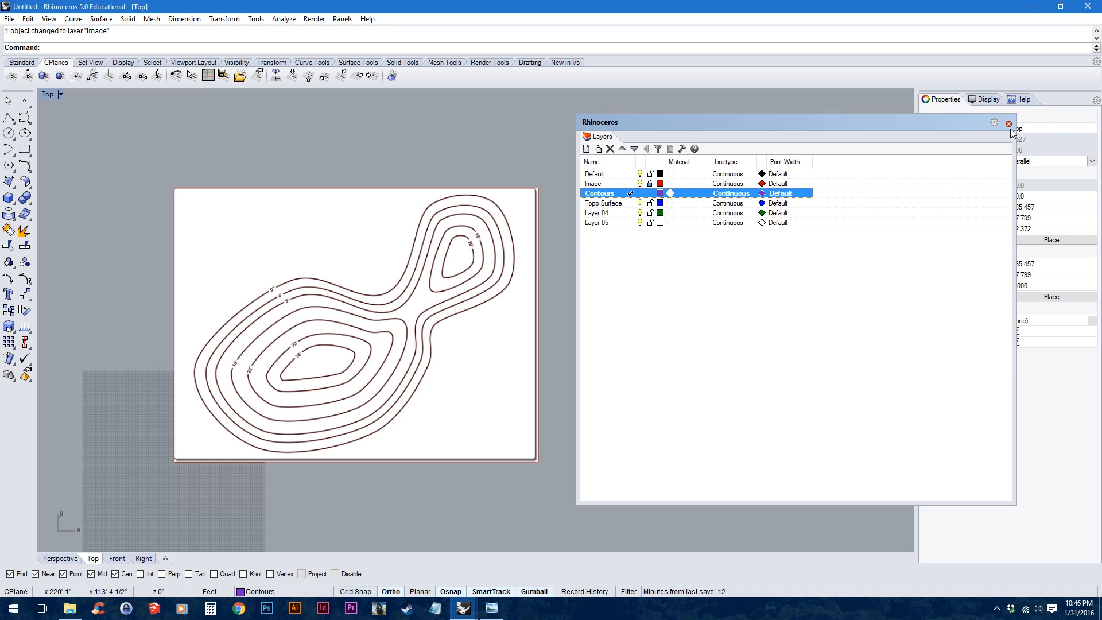
pyautogui.click(1009, 124)
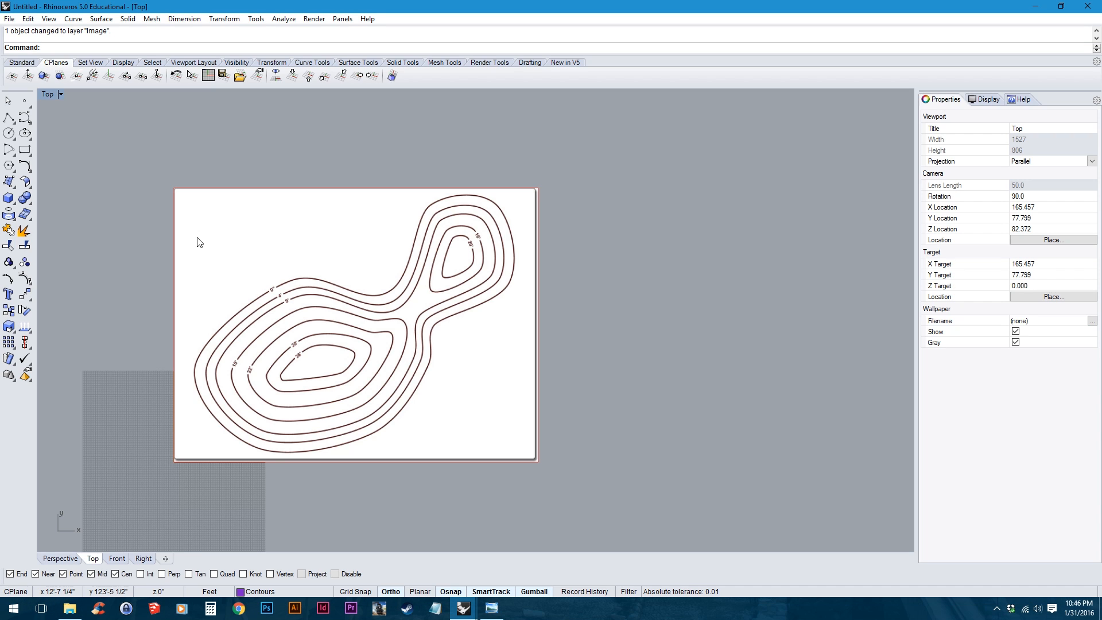
# Step: Draw two similar-sized rectangles side by side in the empty space beside the contour image
pyautogui.click(24, 149)
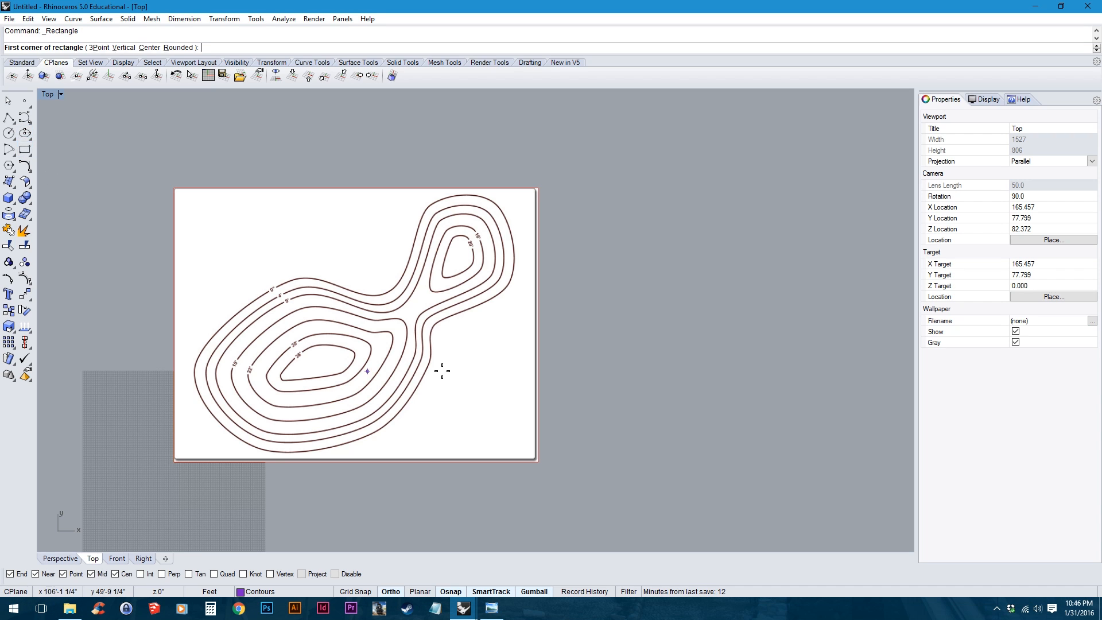
pyautogui.scroll(2, 505, 305)
pyautogui.click(504, 272)
pyautogui.moveTo(624, 386); pyautogui.dragTo(527, 376, button='right')
pyautogui.click(538, 341)
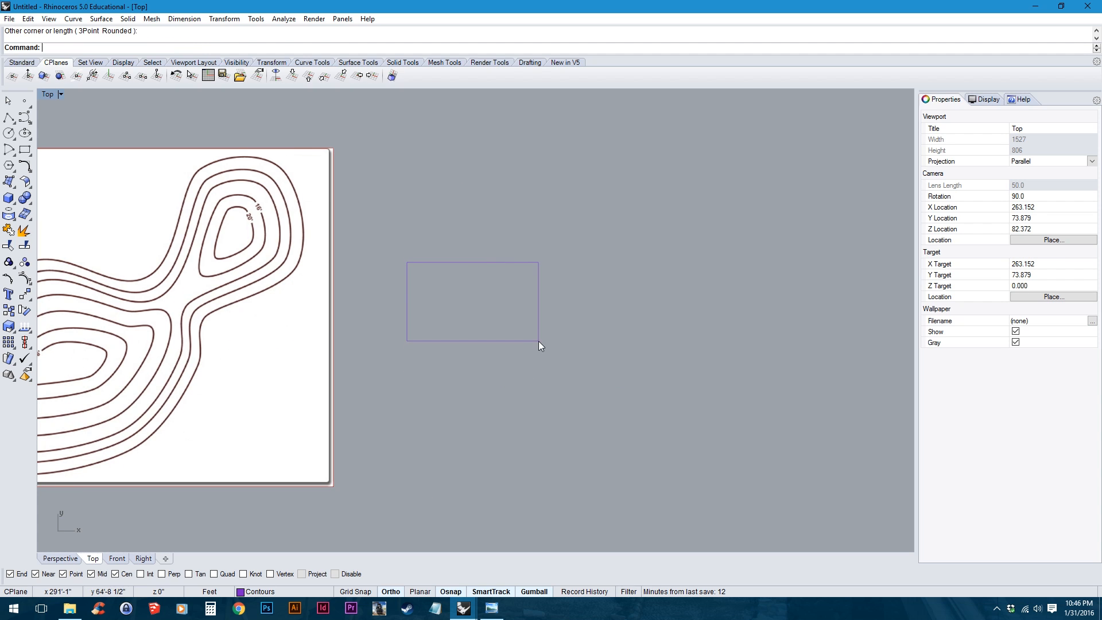
pyautogui.rightClick(606, 333)
pyautogui.click(573, 264)
pyautogui.click(706, 343)
# Step: Draw a closed degree-3 control-point curve using the four corners of the rectangle nearest the image
pyautogui.click(30, 120)
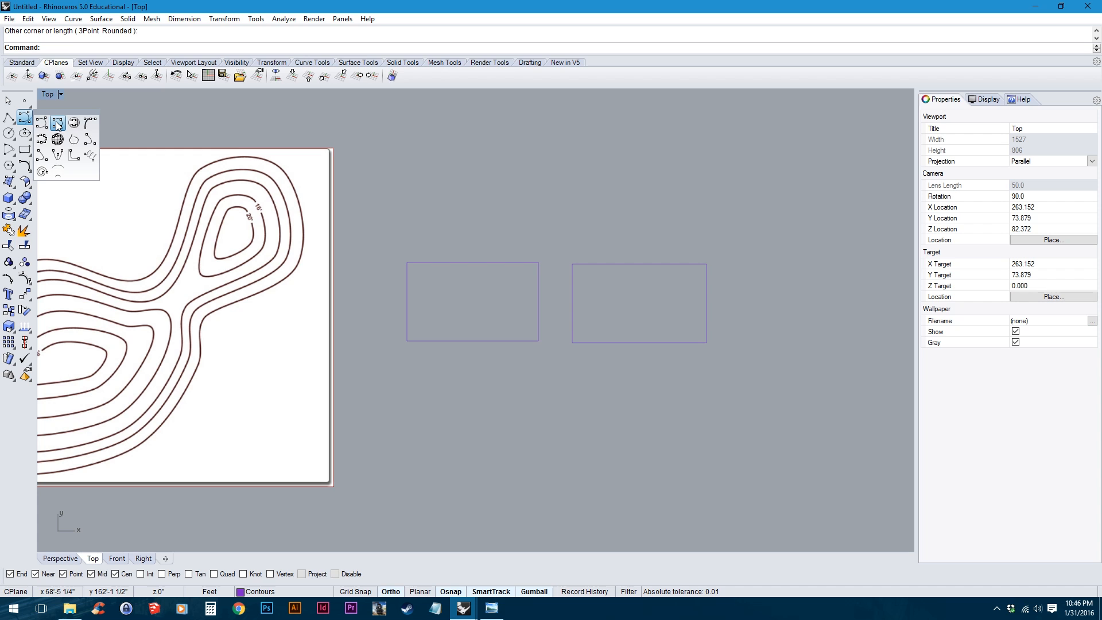
pyautogui.click(43, 127)
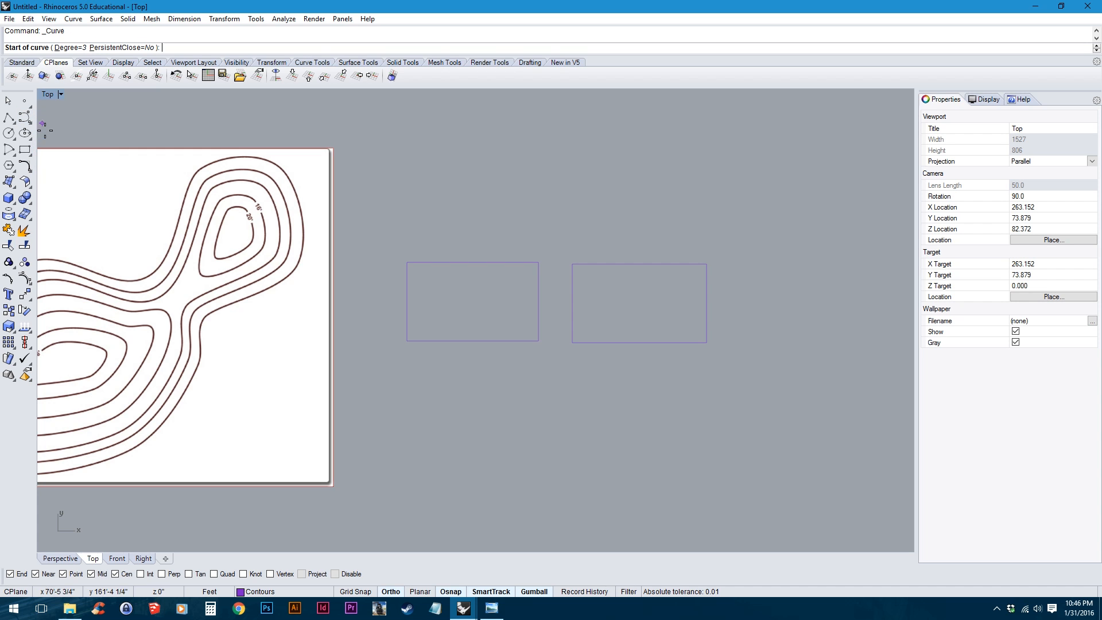
pyautogui.moveTo(562, 295); pyautogui.dragTo(434, 295, button='right')
pyautogui.scroll(2, 398, 283)
pyautogui.click(248, 257)
pyautogui.click(415, 258)
pyautogui.click(416, 355)
pyautogui.click(252, 355)
pyautogui.click(253, 258)
pyautogui.moveTo(278, 295); pyautogui.dragTo(252, 302, button='right')
pyautogui.scroll(2, 343, 317)
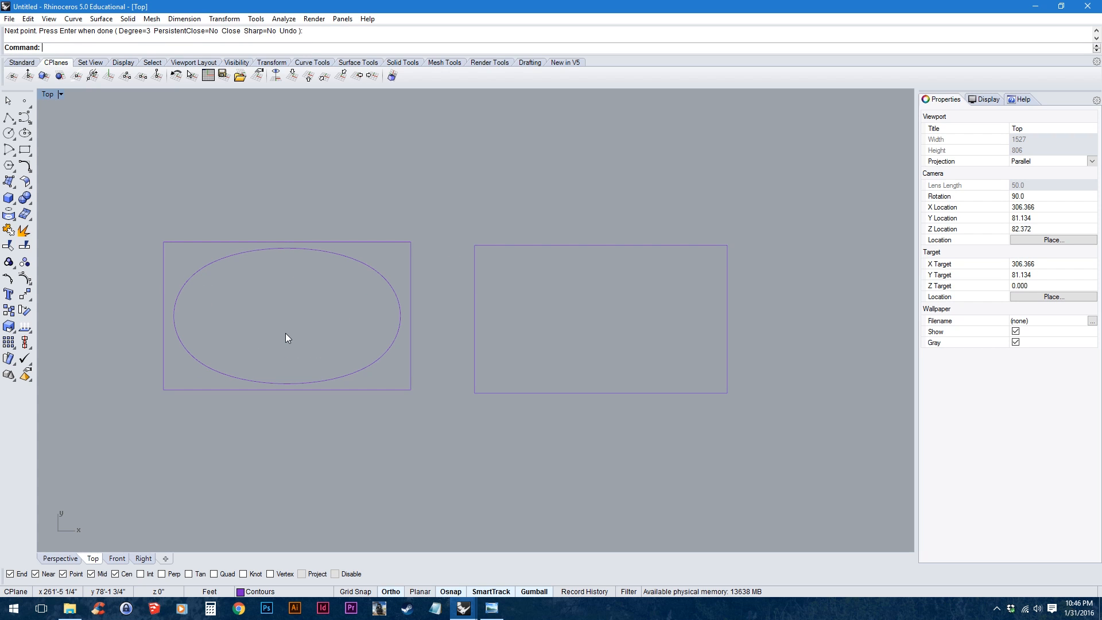
# Step: Draw a closed interpolate-points curve through the four corners of the second rectangle
pyautogui.click(25, 118)
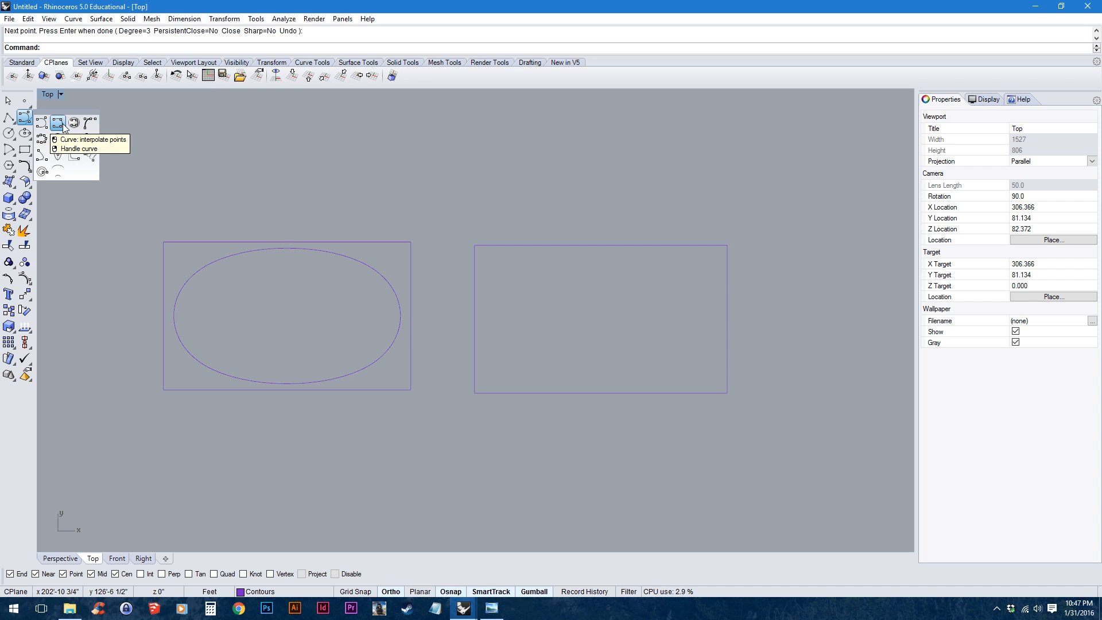
pyautogui.click(57, 123)
pyautogui.click(475, 245)
pyautogui.click(728, 246)
pyautogui.click(727, 394)
pyautogui.click(475, 393)
pyautogui.click(475, 245)
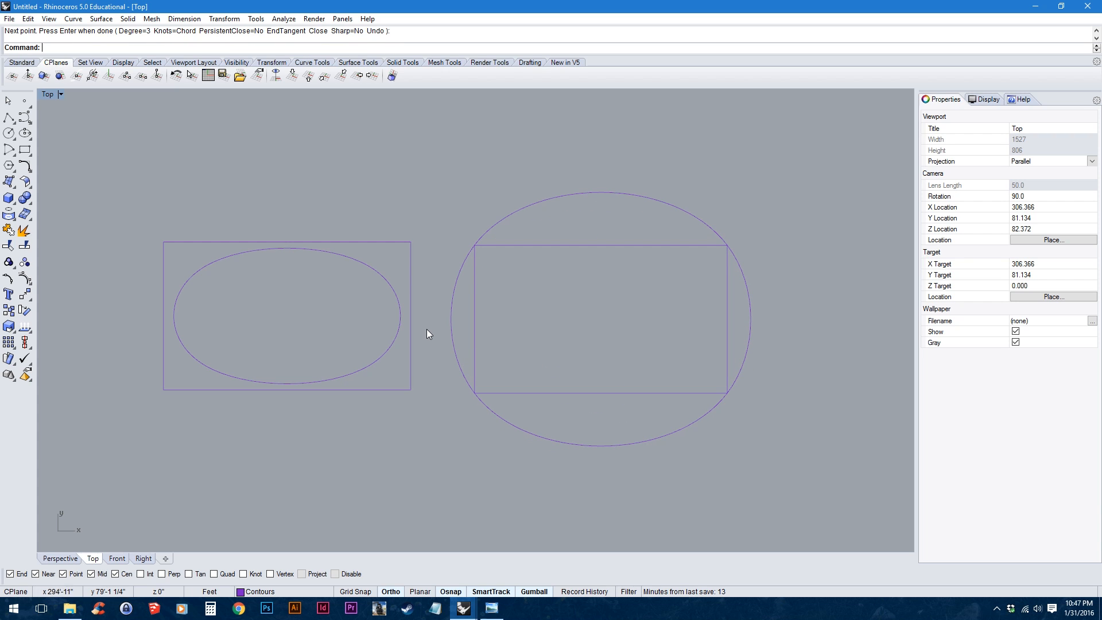
# Step: Turn off Ortho mode for tracing the contour image freely
pyautogui.press('F8')
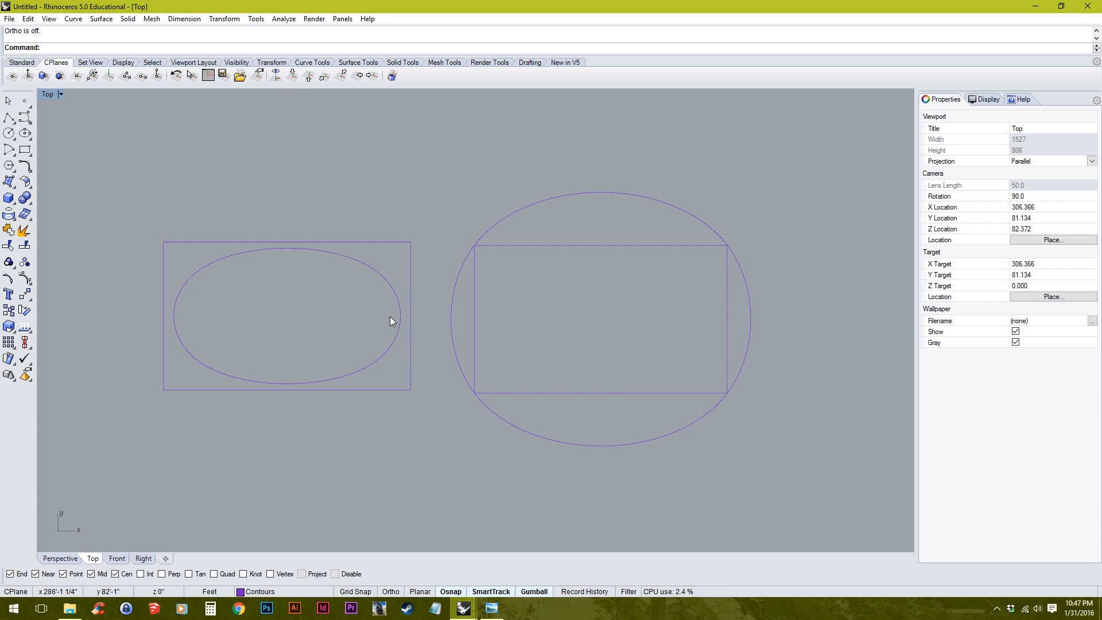
pyautogui.scroll(-6, 184, 318)
pyautogui.moveTo(180, 319); pyautogui.dragTo(702, 321, button='right')
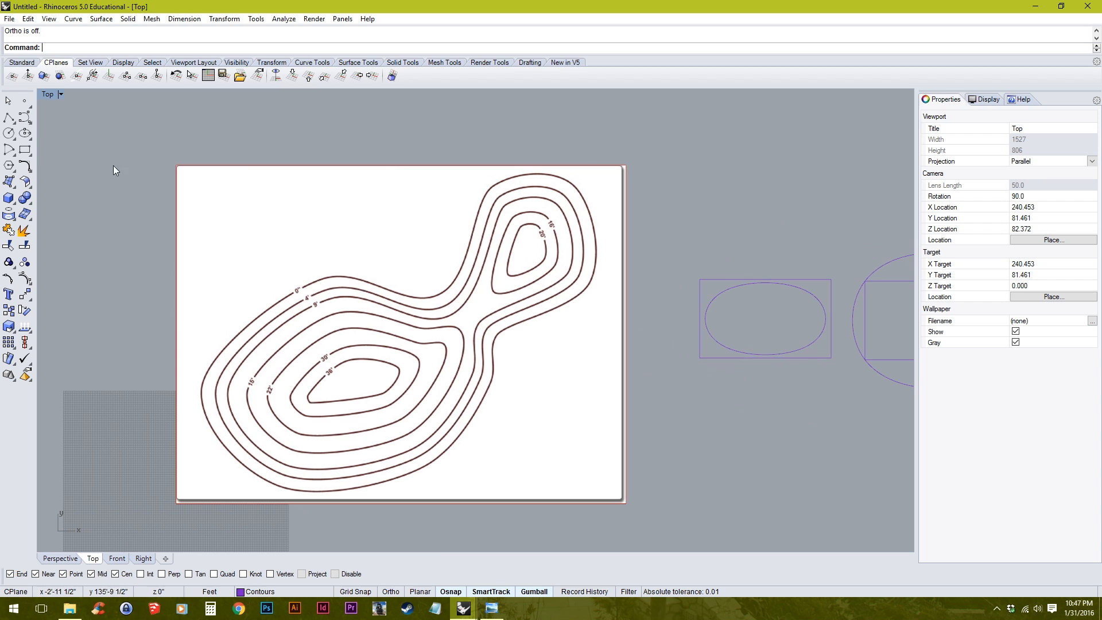
# Step: Trace the 36' contour of the larger hill as a closed degree-3 control-point curve
pyautogui.click(25, 121)
pyautogui.scroll(1, 410, 332)
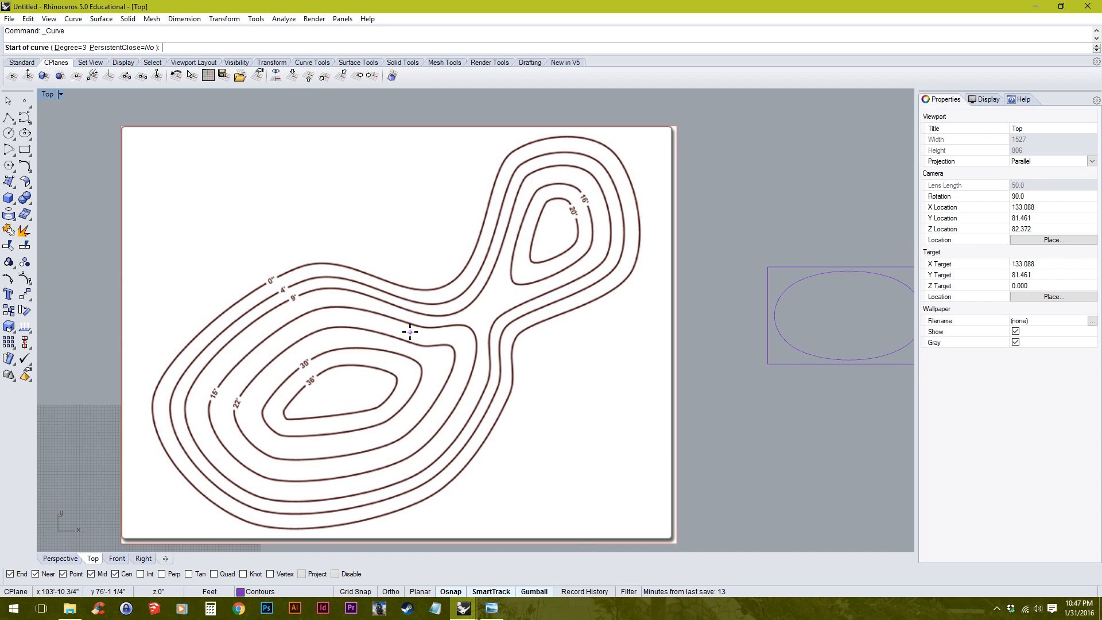
pyautogui.scroll(5, 362, 347)
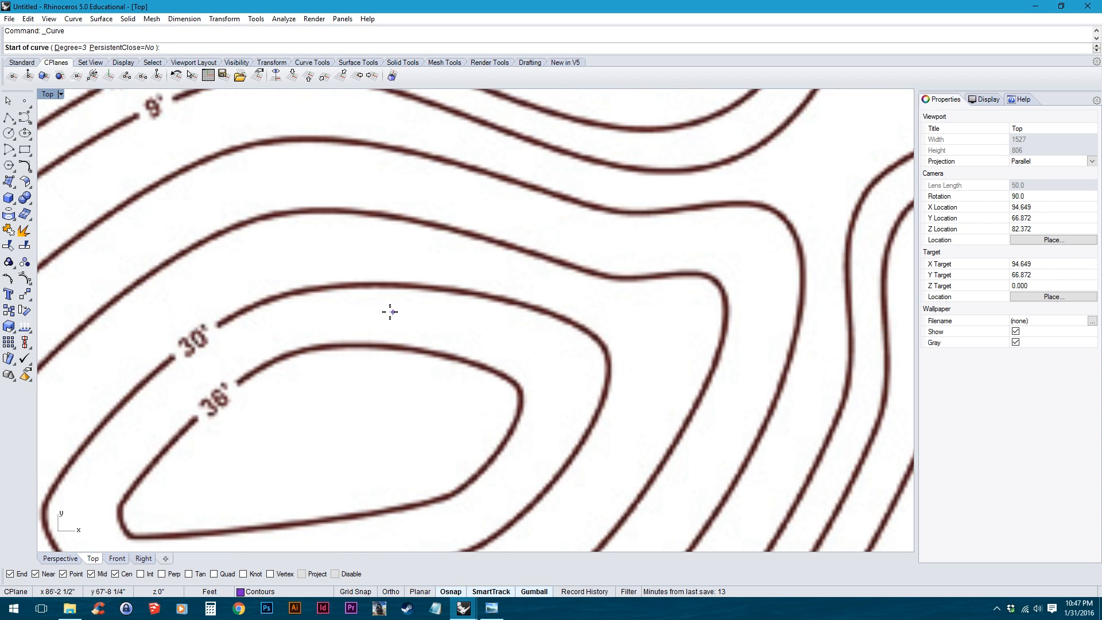
pyautogui.scroll(-3, 288, 364)
pyautogui.scroll(3, 276, 364)
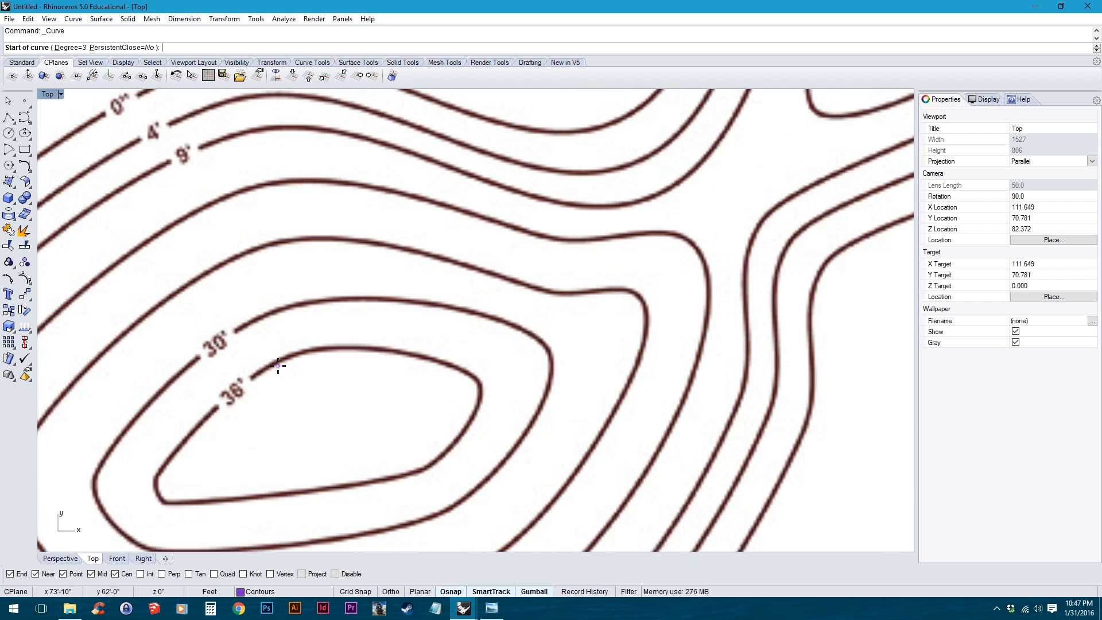
pyautogui.click(340, 346)
pyautogui.click(460, 354)
pyautogui.moveTo(460, 354); pyautogui.dragTo(460, 252, button='right')
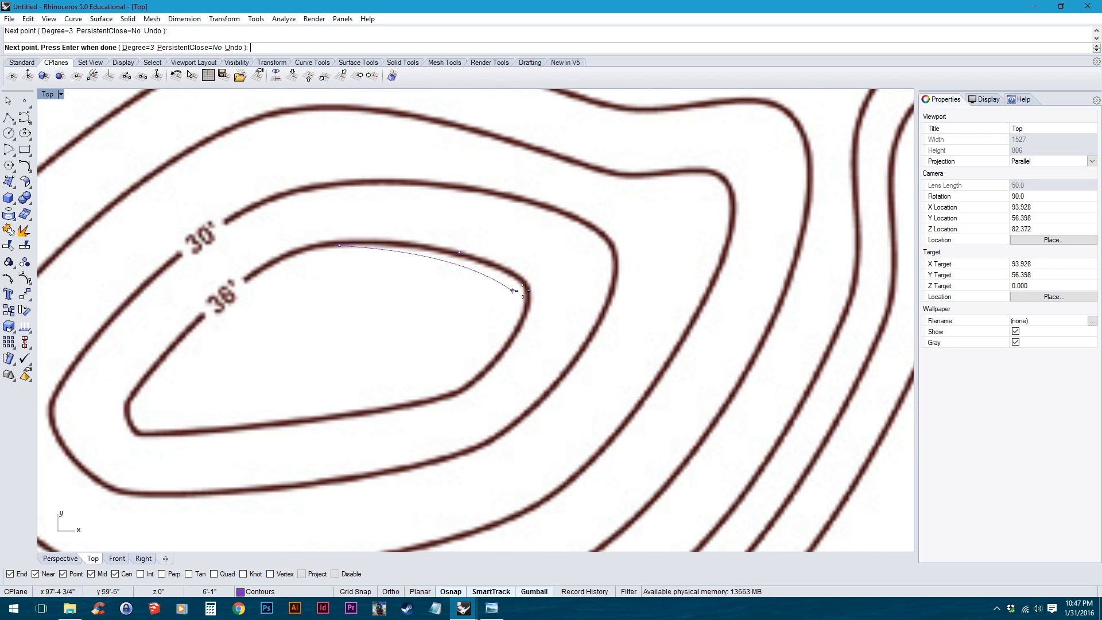
pyautogui.click(531, 294)
pyautogui.click(509, 350)
pyautogui.click(438, 402)
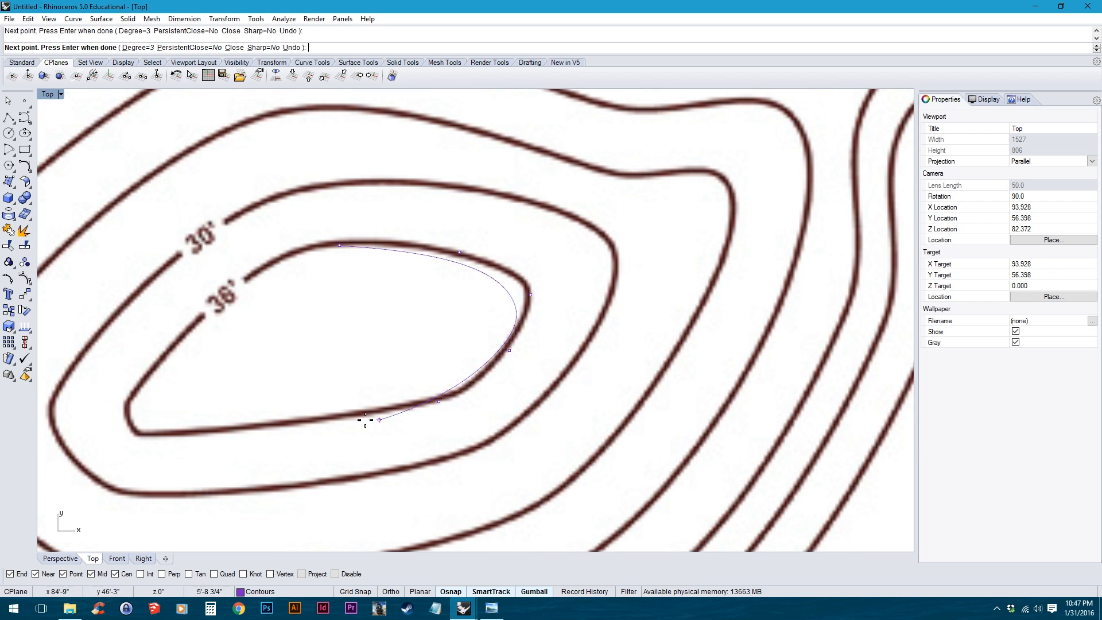
pyautogui.click(338, 418)
pyautogui.click(222, 431)
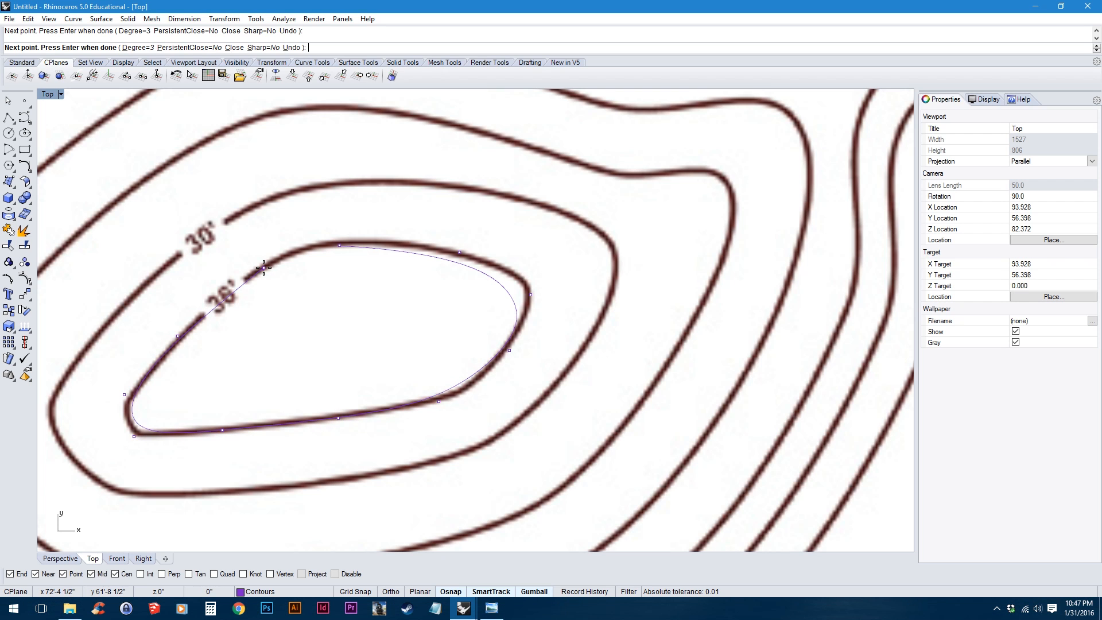
pyautogui.click(349, 246)
pyautogui.moveTo(371, 300); pyautogui.dragTo(267, 344, button='right')
pyautogui.press('Return')
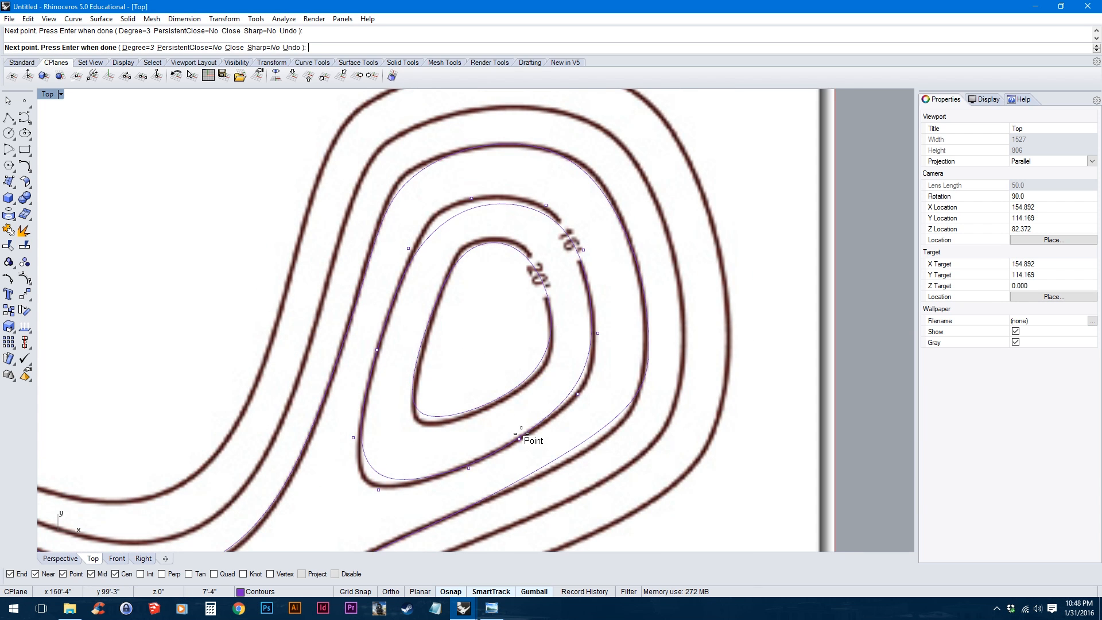
# Step: Finish the closed control-point curve tracing the 16' contour of the smaller hill
pyautogui.click(521, 434)
pyautogui.scroll(-8, 520, 296)
pyautogui.moveTo(414, 408); pyautogui.dragTo(453, 360, button='right')
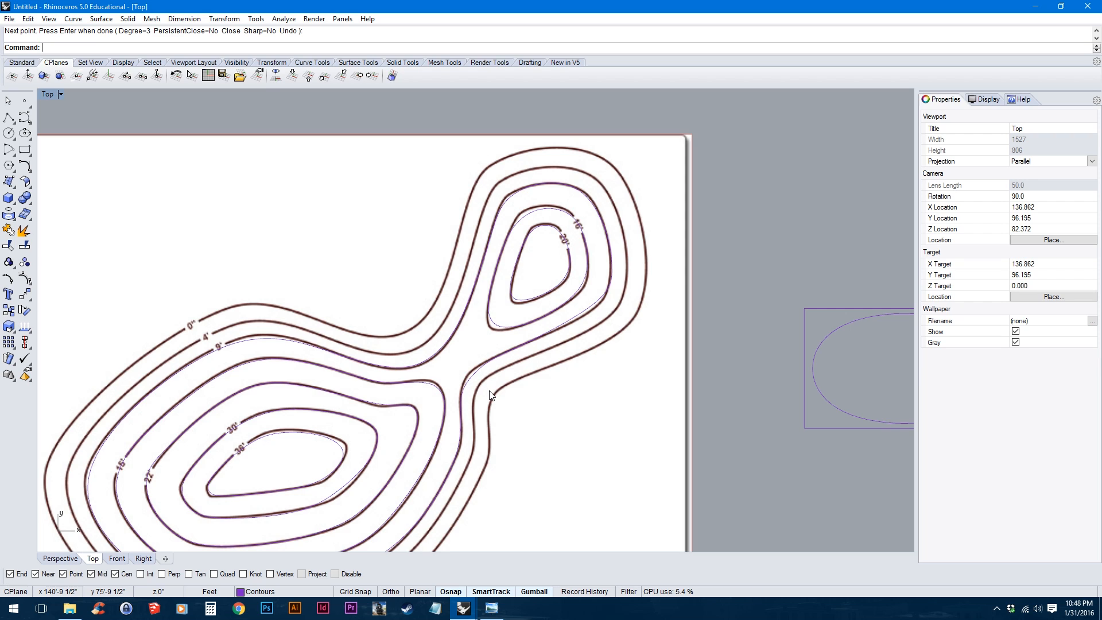
# Step: Offset the traced 9' contour curve outward with the ThroughPoint option, through a point on the 4' contour line
pyautogui.click(491, 361)
pyautogui.moveTo(476, 436); pyautogui.dragTo(510, 366, button='right')
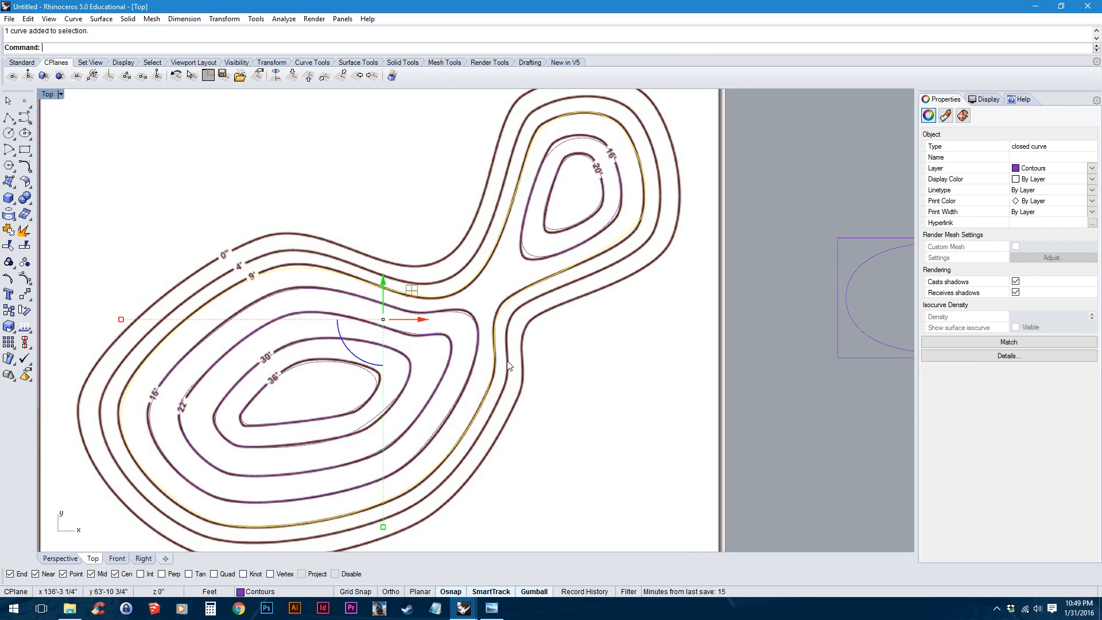
pyautogui.write('offset')
pyautogui.press('Return')
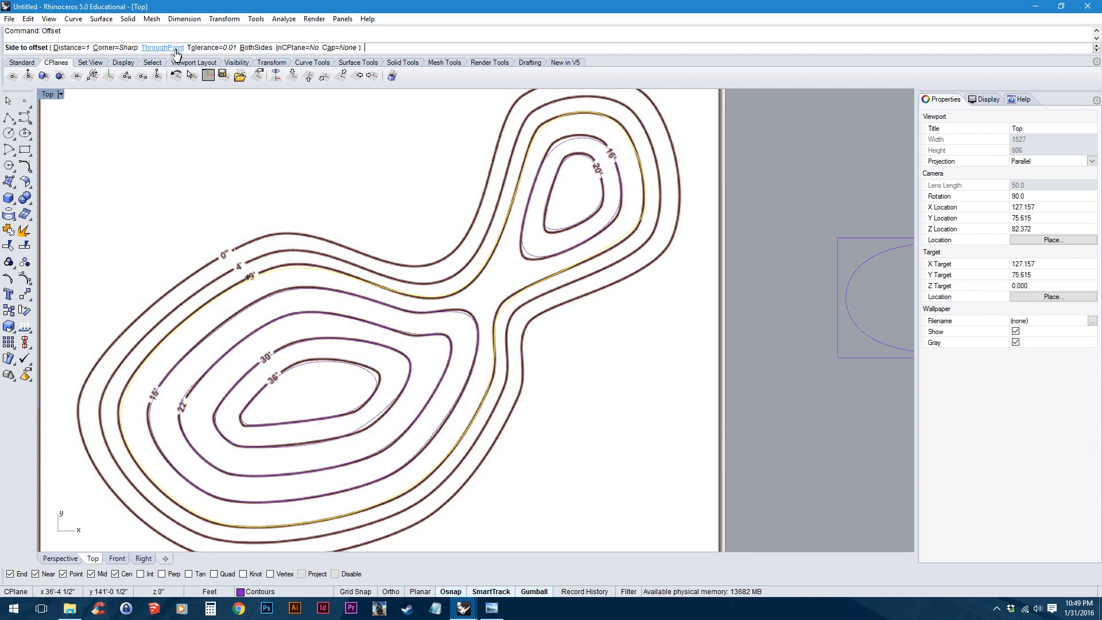
pyautogui.click(175, 50)
pyautogui.moveTo(529, 380); pyautogui.dragTo(511, 344, button='right')
pyautogui.scroll(2, 510, 343)
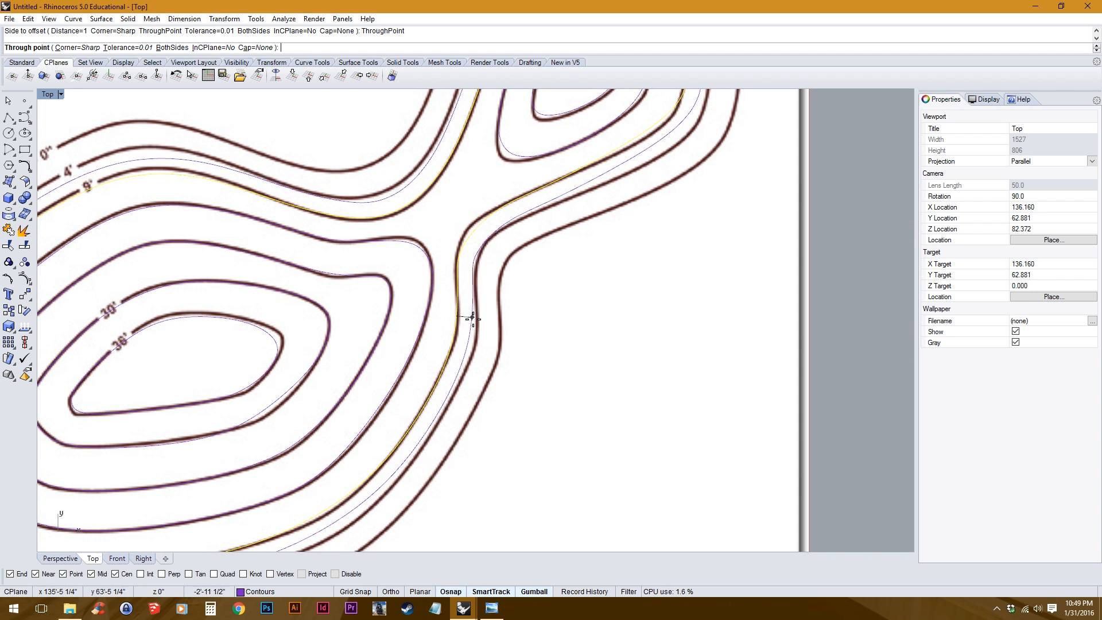
pyautogui.click(488, 344)
# Step: Offset the new 4' contour curve outward with ThroughPoint, through a point on the 0' contour line, and clear the selection
pyautogui.click(478, 350)
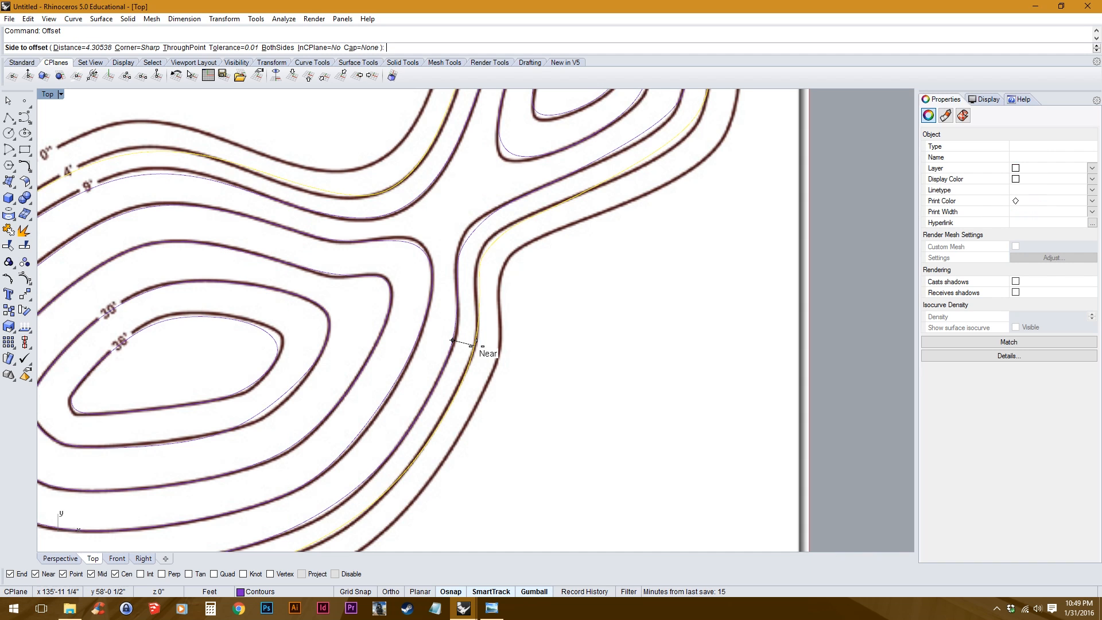
pyautogui.press('Return')
pyautogui.click(181, 47)
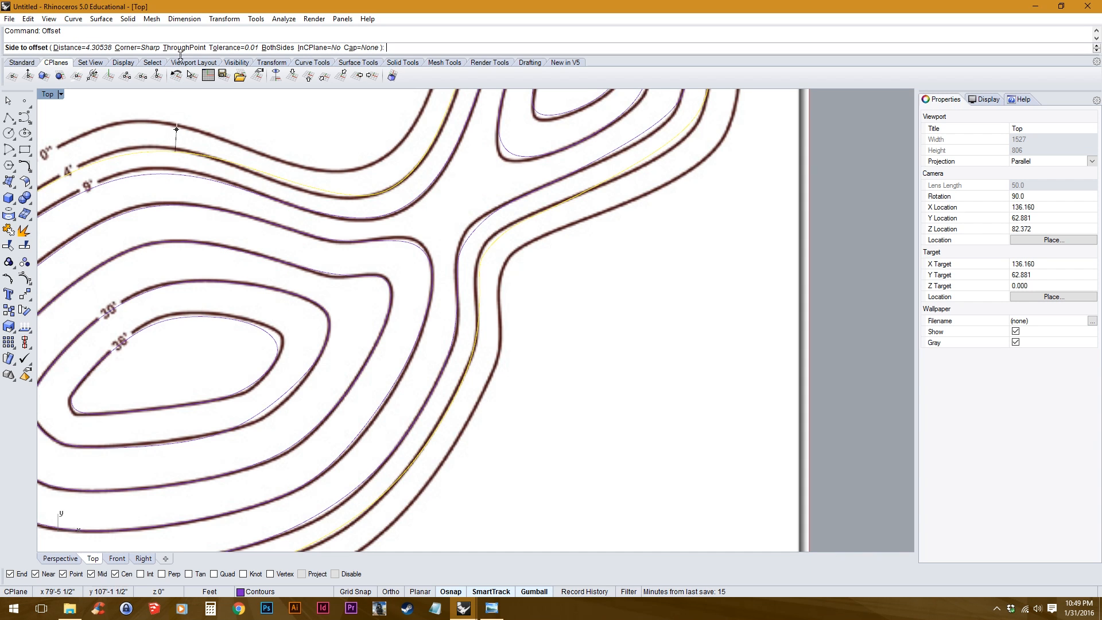
pyautogui.click(500, 346)
pyautogui.scroll(-5, 494, 341)
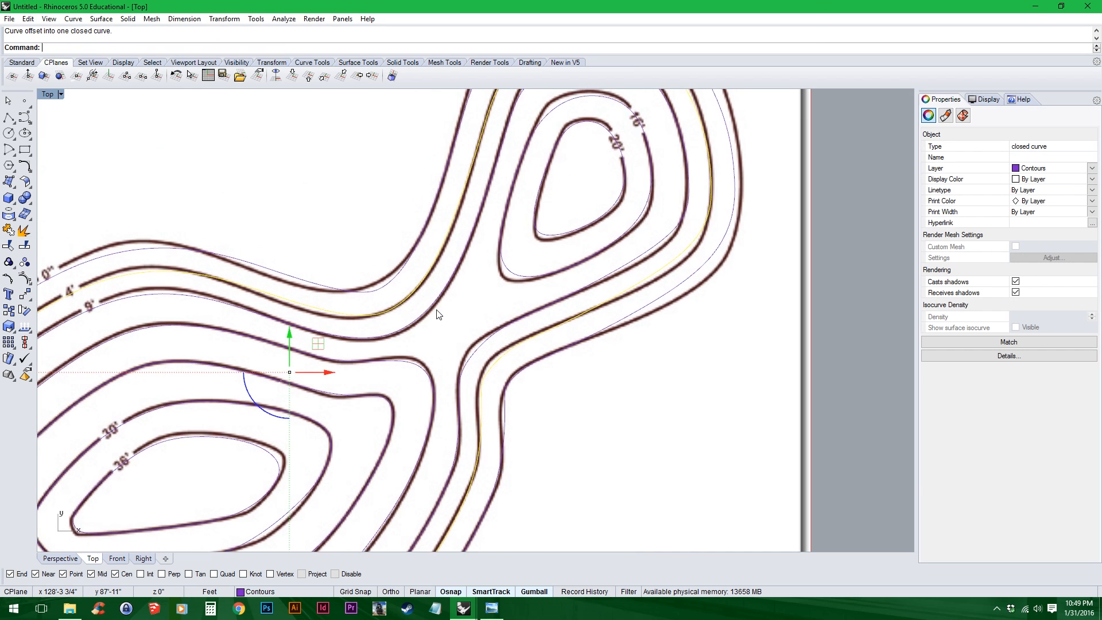
pyautogui.scroll(2, 463, 305)
pyautogui.press('Escape')
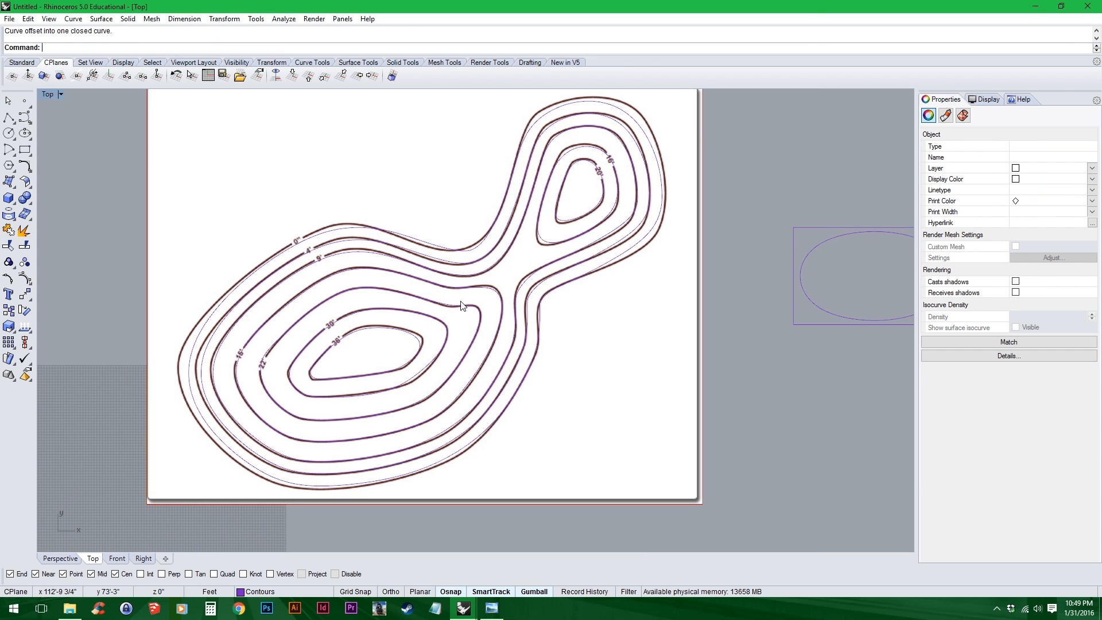
# Step: Delete the two sample rectangles and their curves beside the contour image
pyautogui.scroll(-3, 736, 287)
pyautogui.moveTo(432, 411); pyautogui.dragTo(418, 411)
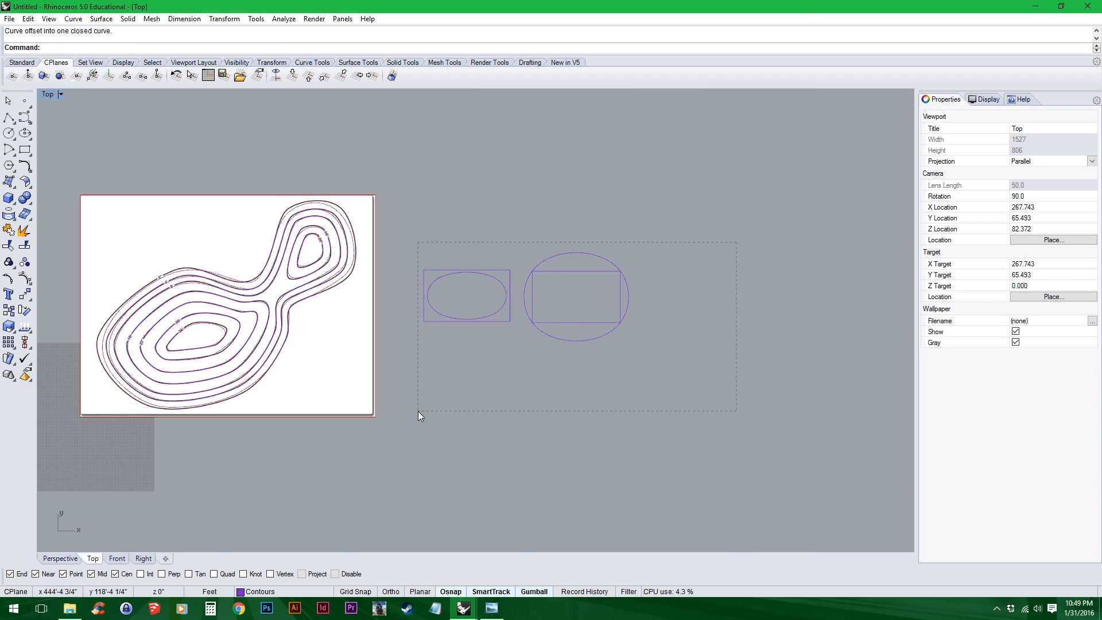
pyautogui.press('Delete')
pyautogui.scroll(4, 444, 329)
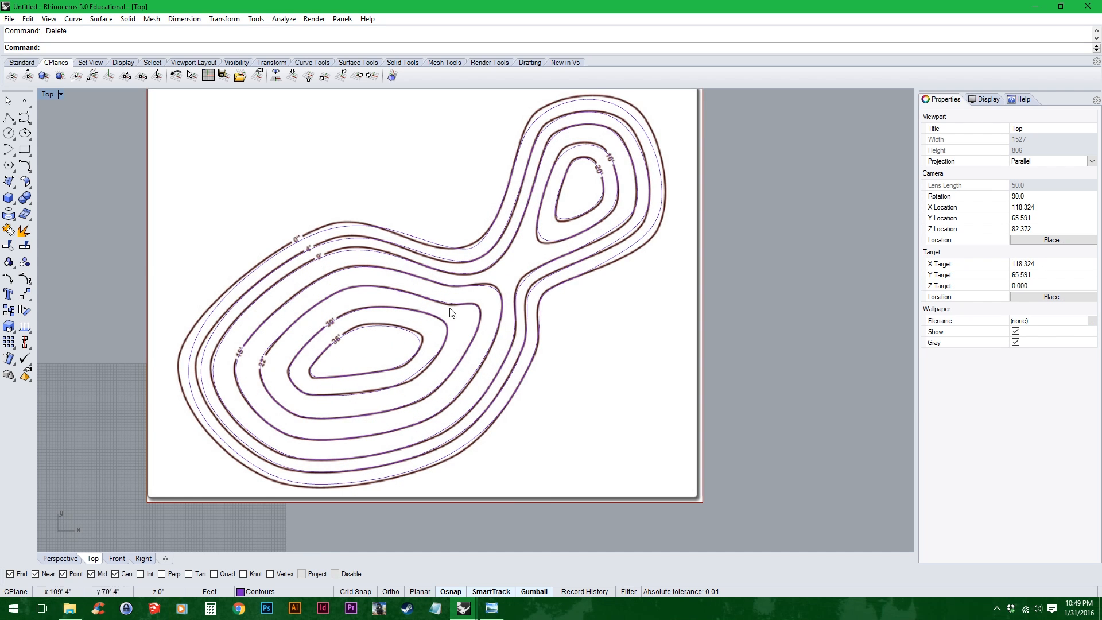
pyautogui.scroll(3, 453, 340)
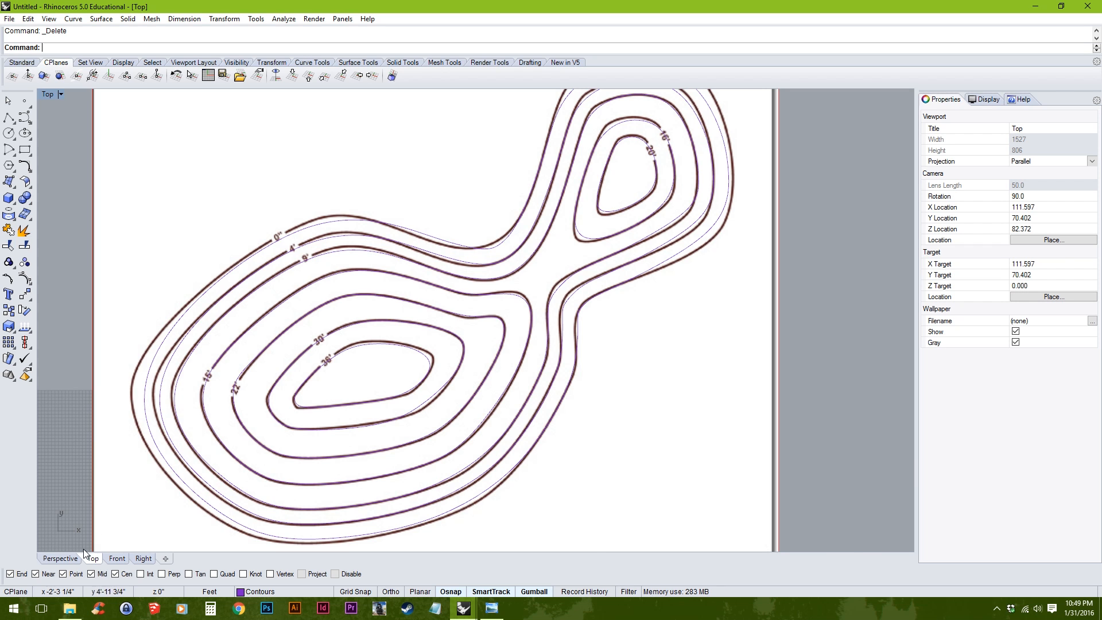
# Step: In the Perspective view, raise the 36' contour curve vertically by 36 feet using the gumball
pyautogui.click(61, 558)
pyautogui.moveTo(479, 322); pyautogui.dragTo(518, 347, button='right')
pyautogui.scroll(6, 433, 297)
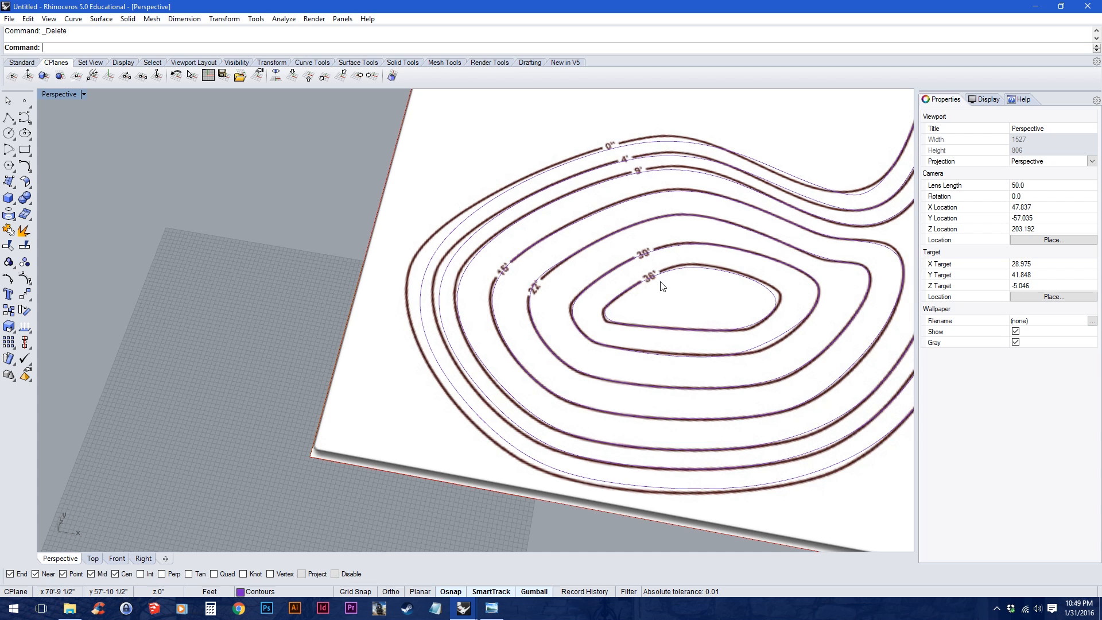
pyautogui.keyDown('shift'); pyautogui.moveTo(663, 286); pyautogui.dragTo(424, 306, button='right'); pyautogui.keyUp('shift')
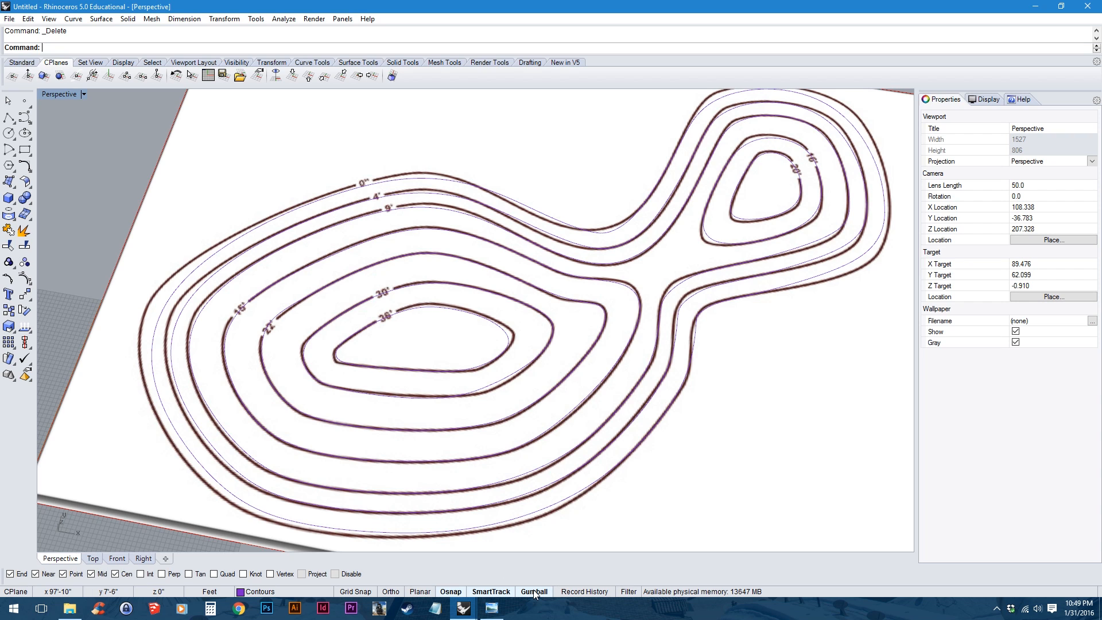
pyautogui.click(412, 313)
pyautogui.moveTo(412, 313); pyautogui.dragTo(454, 326, button='right')
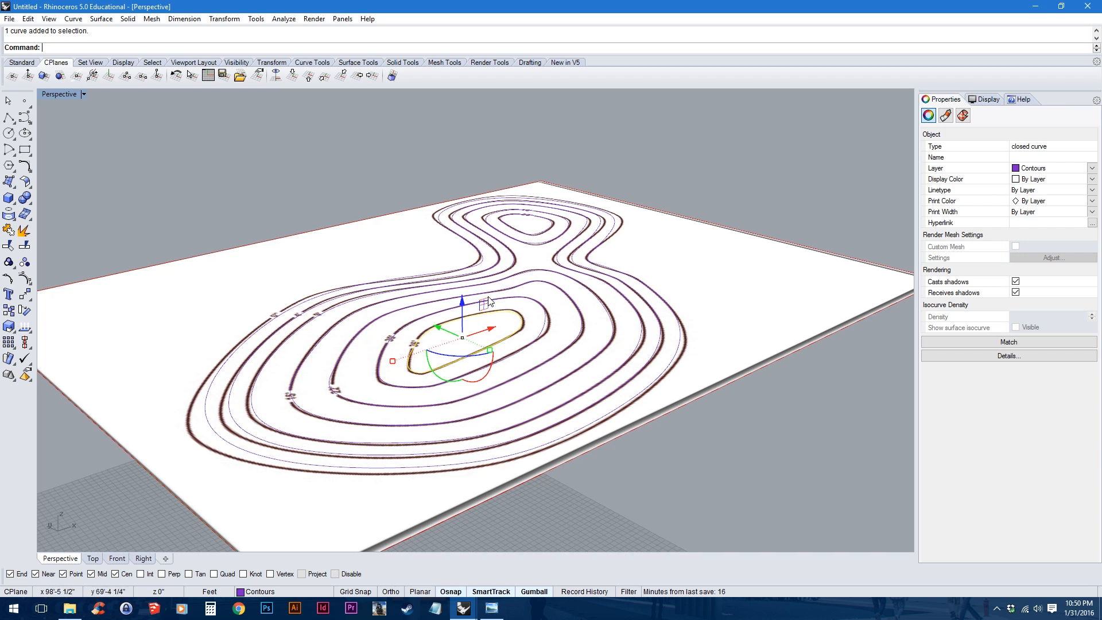
pyautogui.scroll(3, 474, 329)
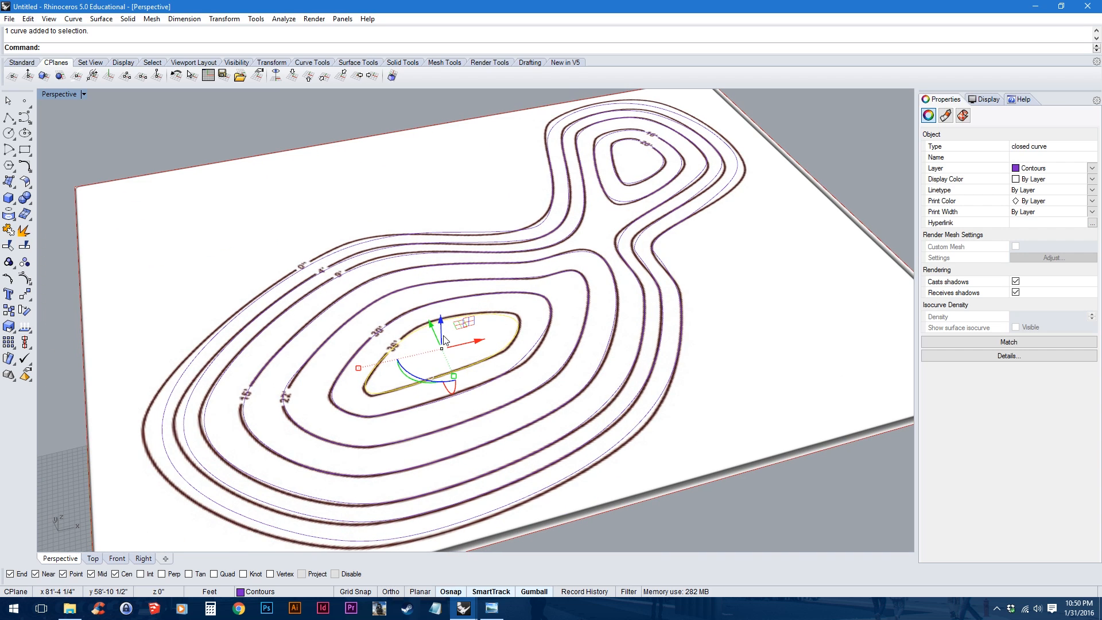
pyautogui.scroll(5, 491, 326)
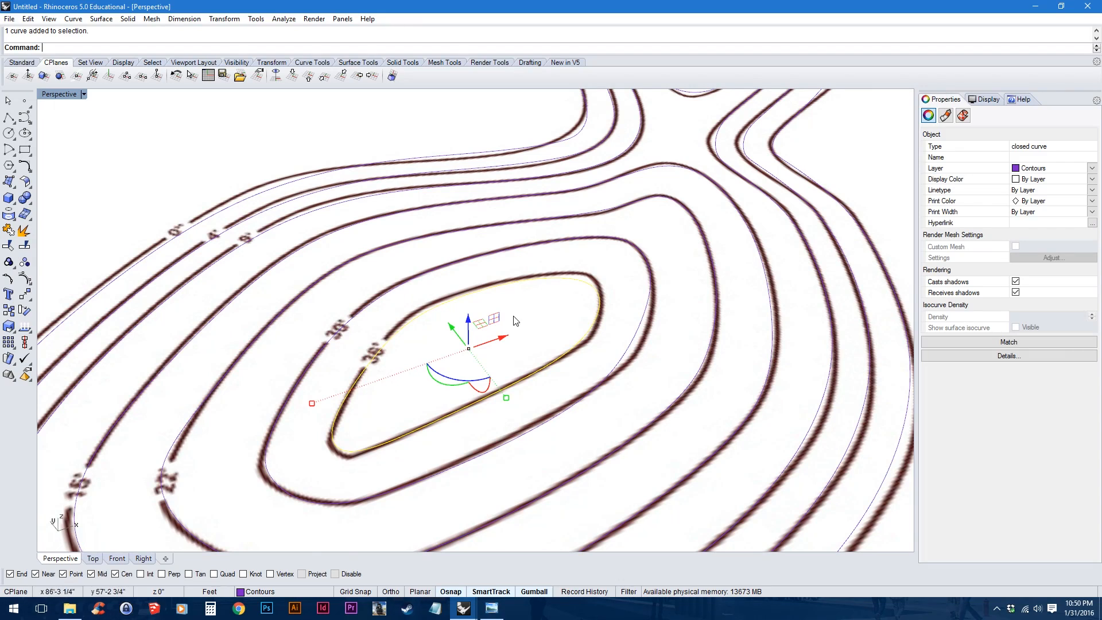
pyautogui.click(469, 319)
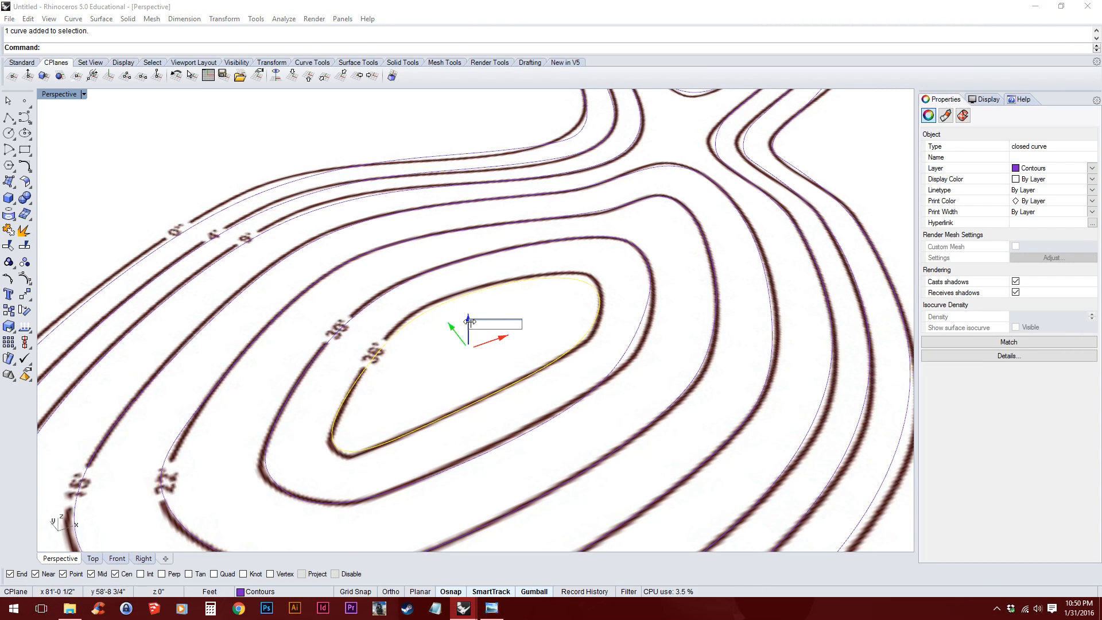
pyautogui.write('36')
pyautogui.press('Return')
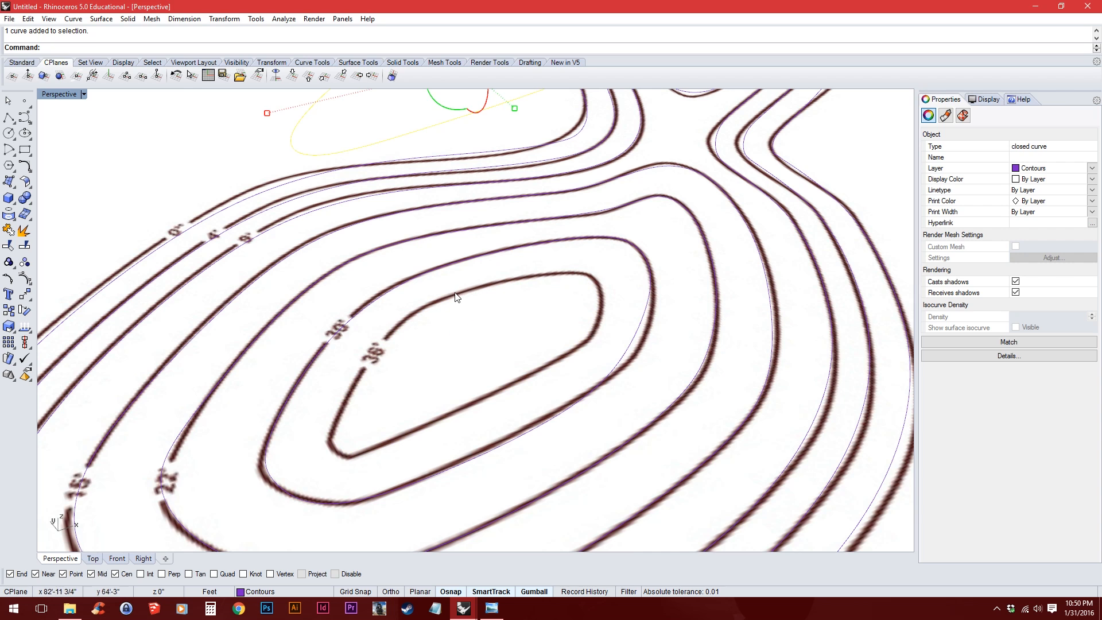
# Step: Raise the 30' contour curve vertically by 30 feet with the gumball
pyautogui.click(378, 310)
pyautogui.scroll(-3, 402, 313)
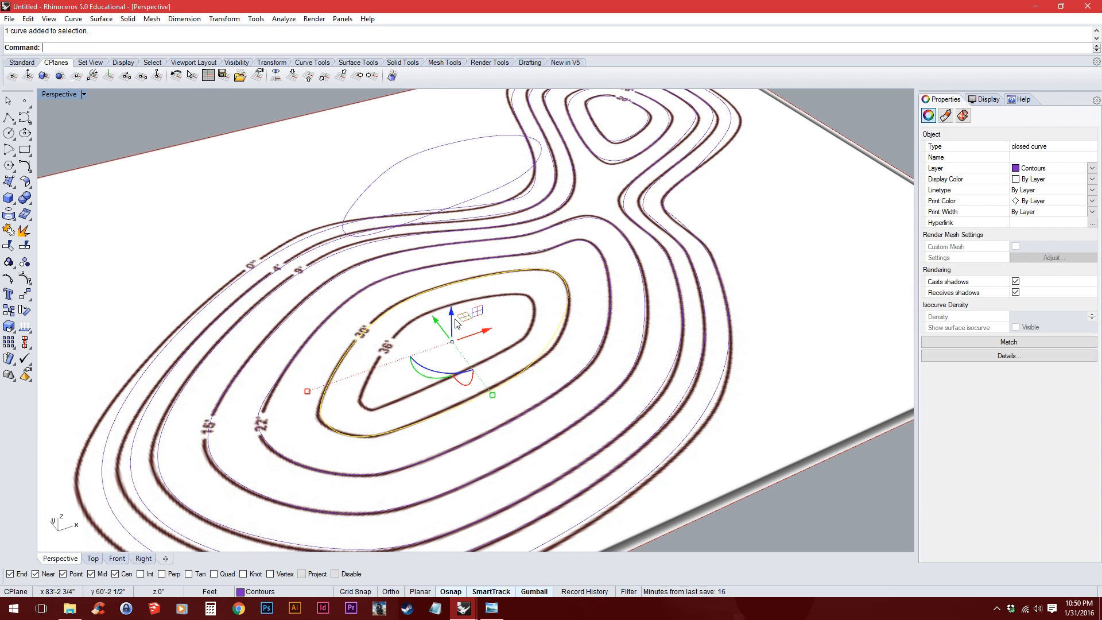
pyautogui.click(453, 312)
pyautogui.write('30')
pyautogui.press('Return')
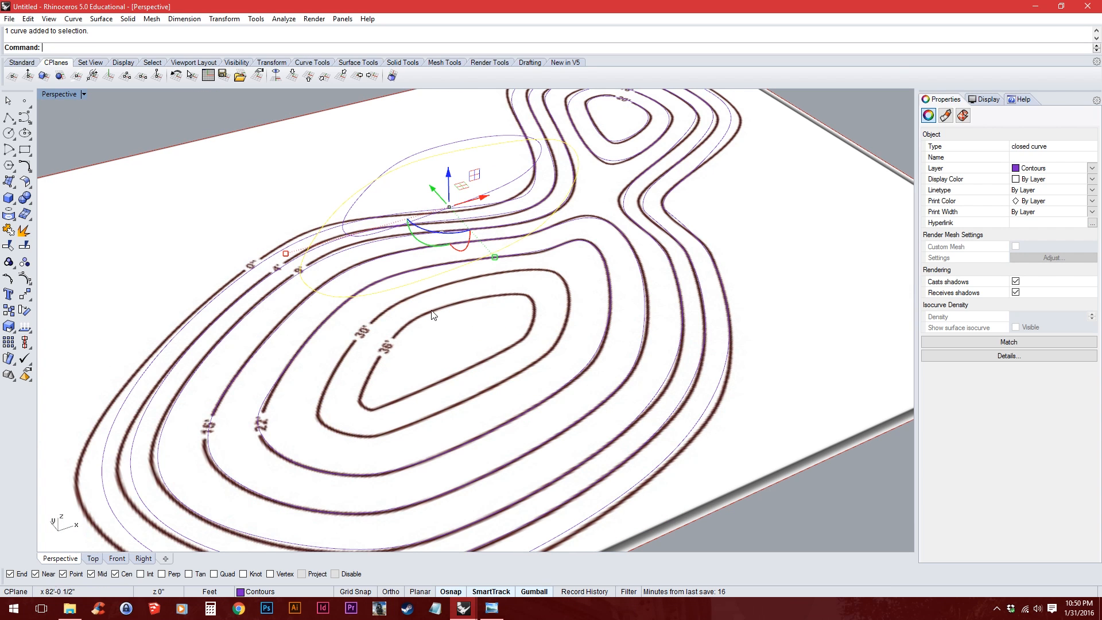
# Step: Raise the 22' contour curve vertically by 22 feet with the gumball
pyautogui.click(286, 379)
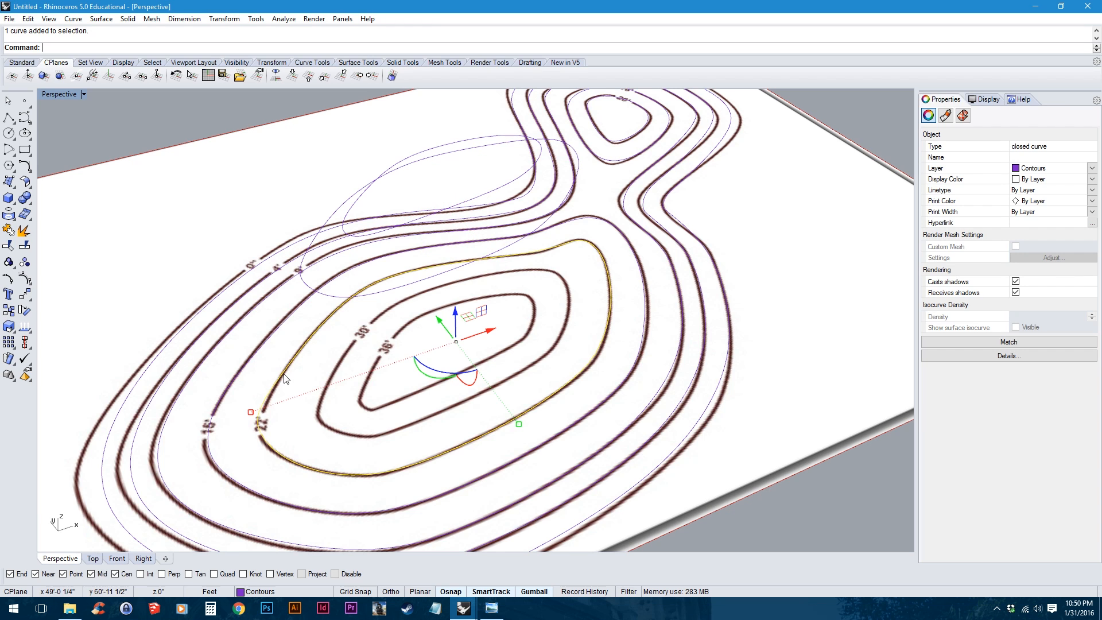
pyautogui.click(456, 313)
pyautogui.write('22')
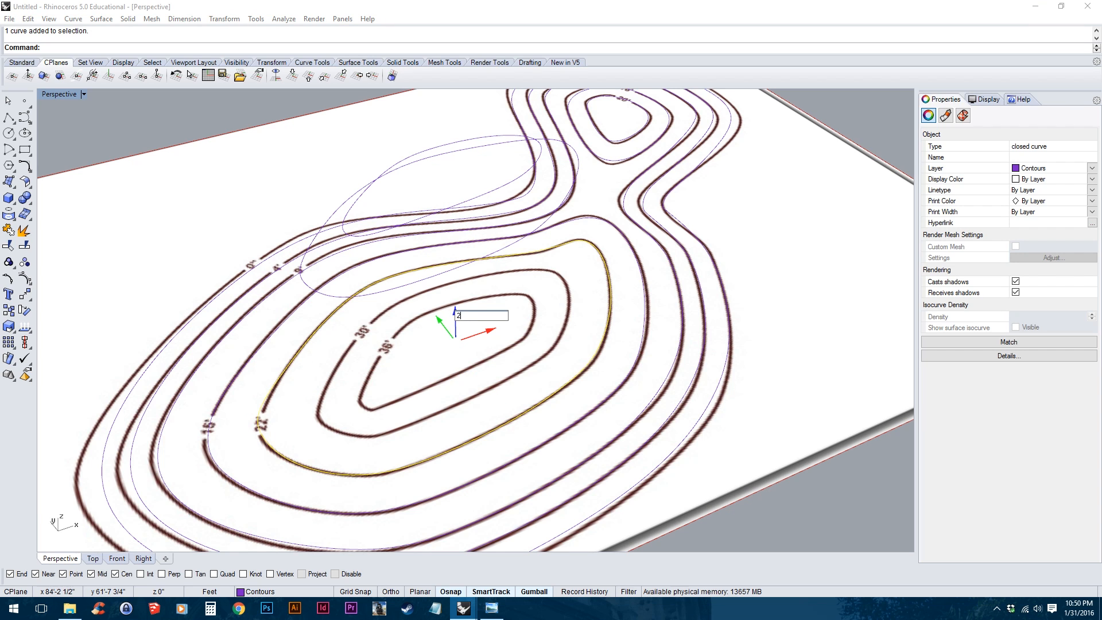
pyautogui.press('Return')
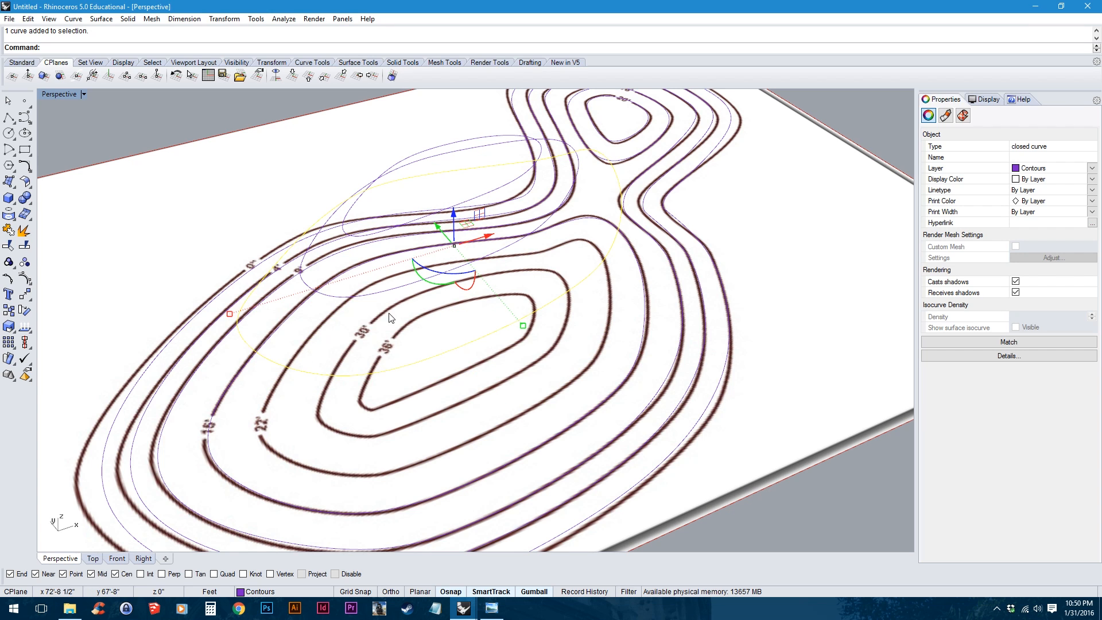
# Step: Raise the 15' contour curve vertically by 15 feet with the gumball
pyautogui.click(209, 422)
pyautogui.click(455, 314)
pyautogui.write('15')
pyautogui.press('Return')
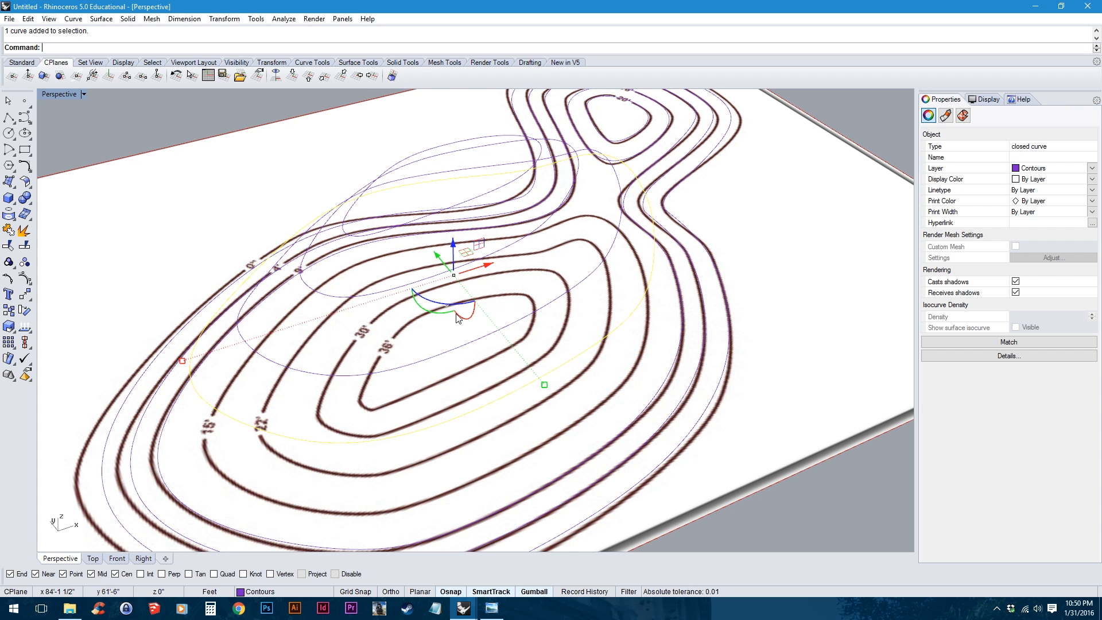
# Step: Raise the 9' and 4' contour curves vertically to their labelled elevations with the gumball
pyautogui.keyDown('shift'); pyautogui.moveTo(213, 396); pyautogui.dragTo(316, 320, button='right'); pyautogui.keyUp('shift')
pyautogui.click(295, 331)
pyautogui.keyDown('shift'); pyautogui.moveTo(410, 240); pyautogui.dragTo(241, 396, button='right'); pyautogui.keyUp('shift')
pyautogui.keyDown('shift'); pyautogui.moveTo(485, 366); pyautogui.dragTo(359, 383, button='right'); pyautogui.keyUp('shift')
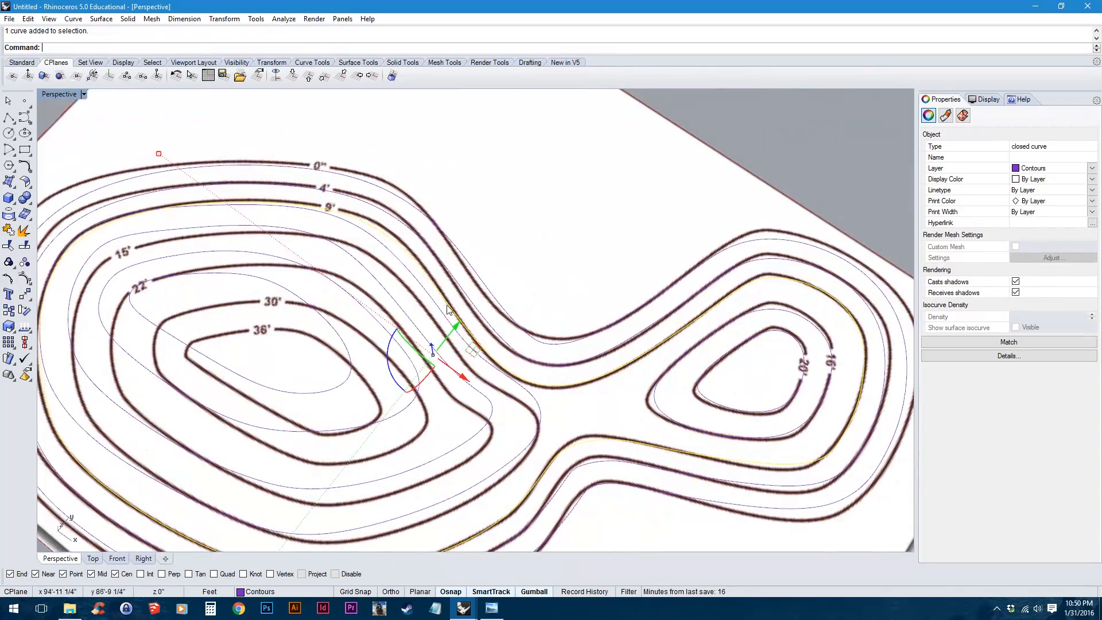
pyautogui.moveTo(461, 375); pyautogui.dragTo(428, 340, button='right')
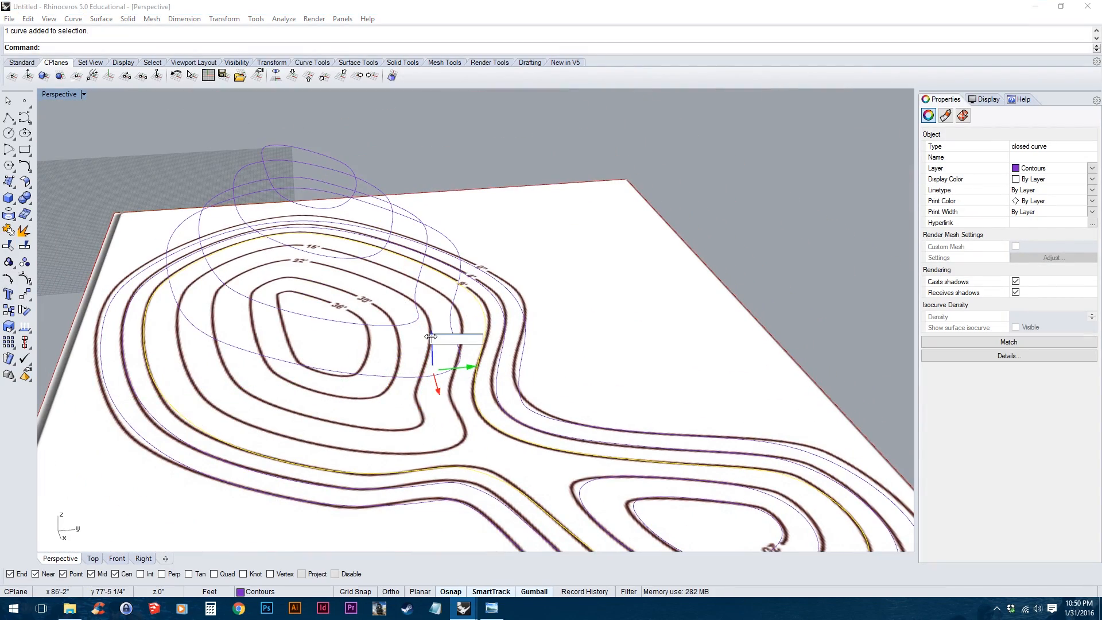
pyautogui.moveTo(432, 341); pyautogui.dragTo(431, 303)
pyautogui.hotkey('ctrl', 'z')
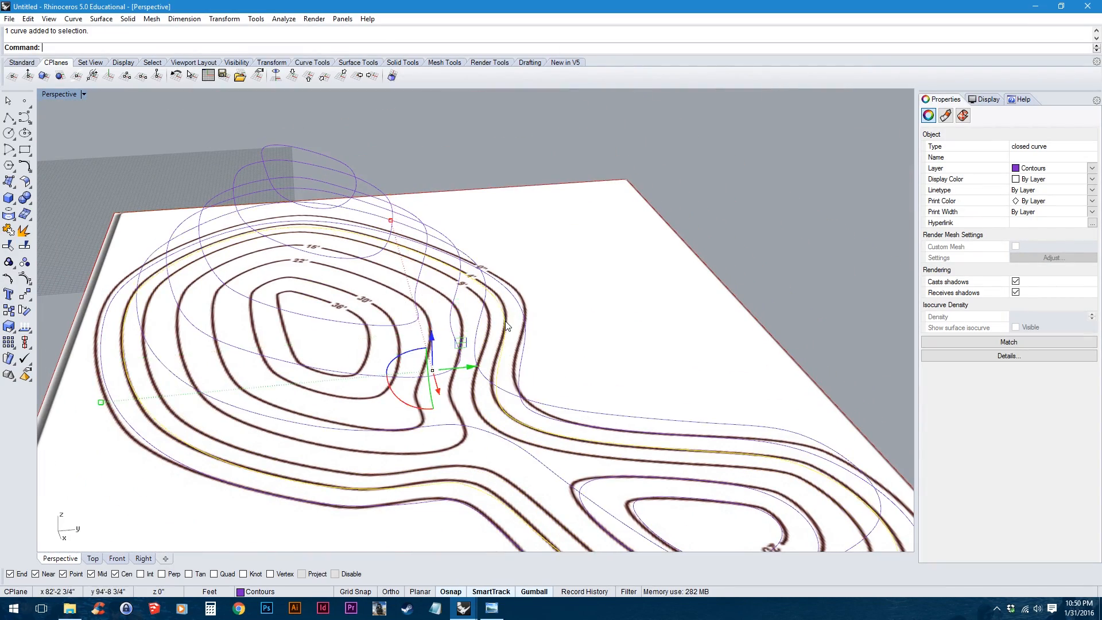
pyautogui.hotkey('ctrl', 'y')
# Step: Raise the 16' contour curve on the smaller hill vertically by 16 feet with the gumball
pyautogui.keyDown('shift'); pyautogui.moveTo(572, 389); pyautogui.dragTo(431, 300, button='right'); pyautogui.keyUp('shift')
pyautogui.moveTo(451, 413); pyautogui.dragTo(551, 418, button='right')
pyautogui.keyDown('shift'); pyautogui.moveTo(700, 411); pyautogui.dragTo(499, 408, button='right'); pyautogui.keyUp('shift')
pyautogui.scroll(-6, 622, 403)
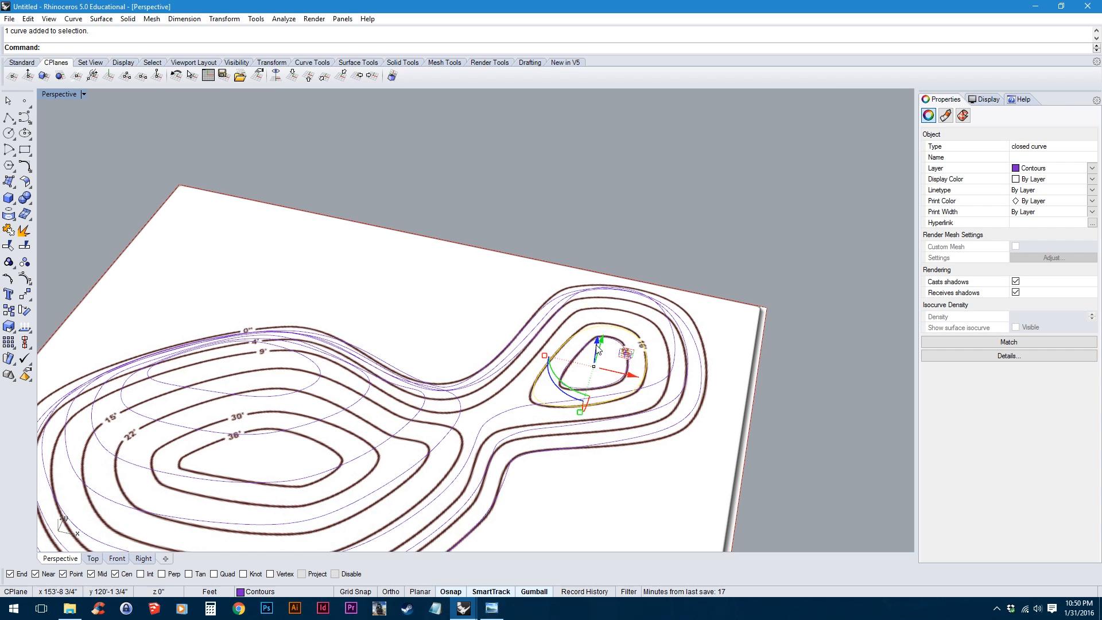
pyautogui.click(598, 344)
pyautogui.write('16')
pyautogui.press('Return')
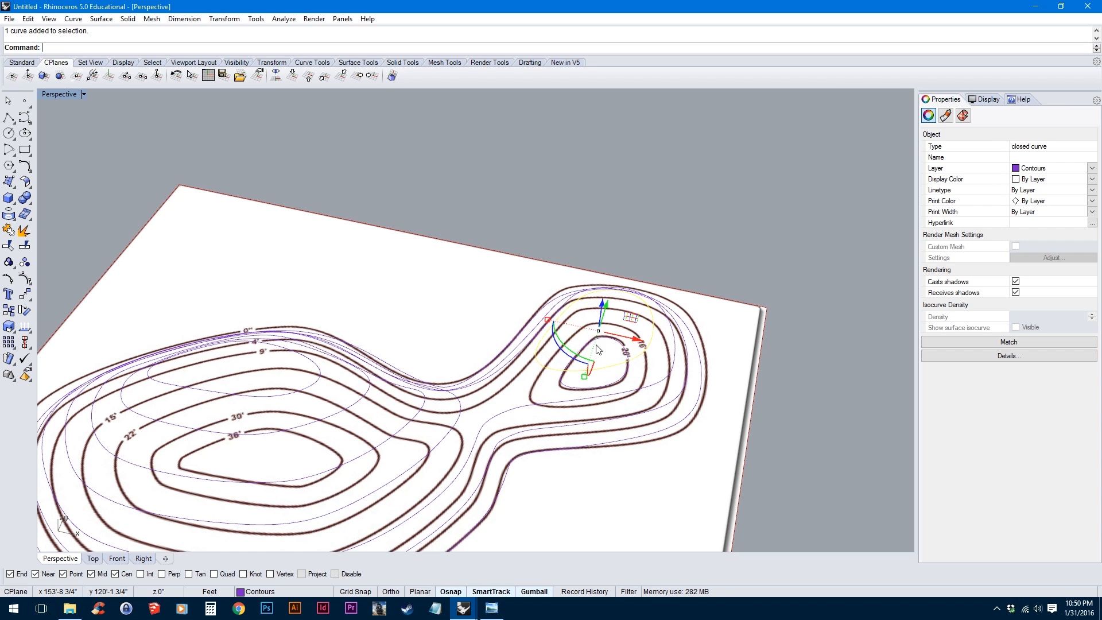
# Step: Raise the 20' contour curve on the smaller hill vertically by 22 feet with the gumball and deselect it
pyautogui.moveTo(606, 343); pyautogui.dragTo(614, 373, button='right')
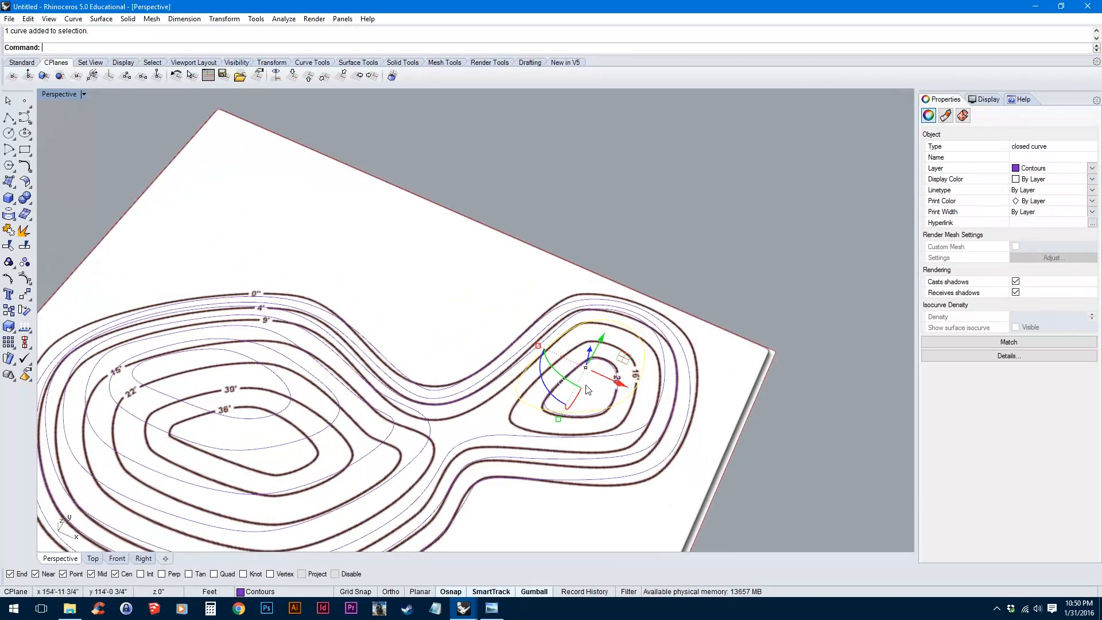
pyautogui.moveTo(614, 377)
pyautogui.mouseDown(button='right')
pyautogui.moveTo(558, 343)
pyautogui.moveTo(618, 365)
pyautogui.mouseUp(button='right')
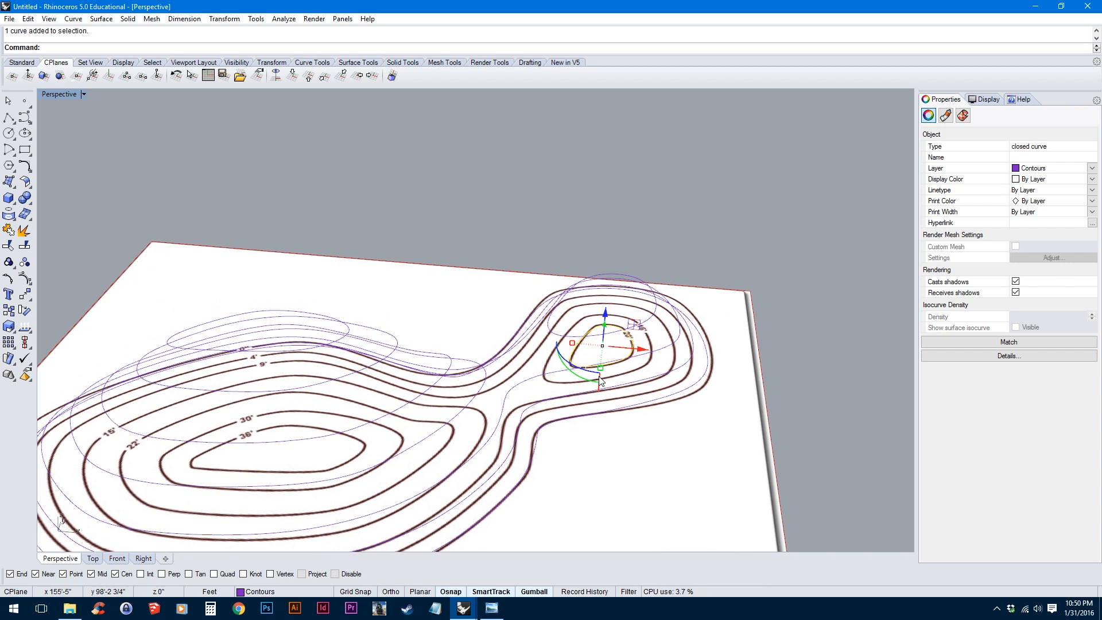
pyautogui.click(605, 315)
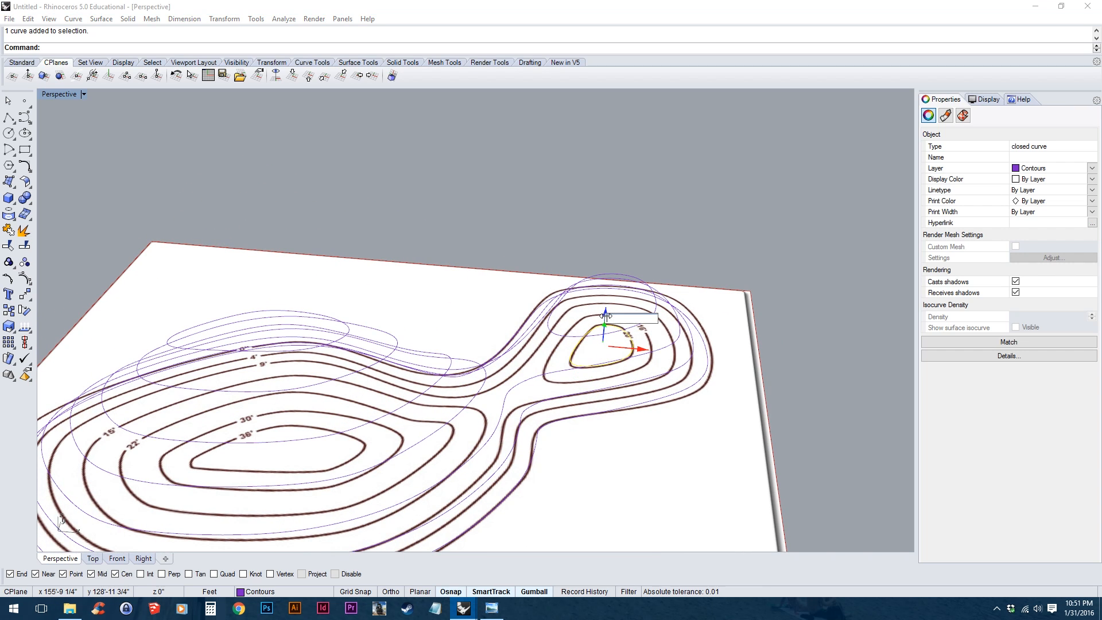
pyautogui.write('22')
pyautogui.press('Return')
pyautogui.click(509, 102)
pyautogui.moveTo(558, 347); pyautogui.dragTo(589, 330, button='right')
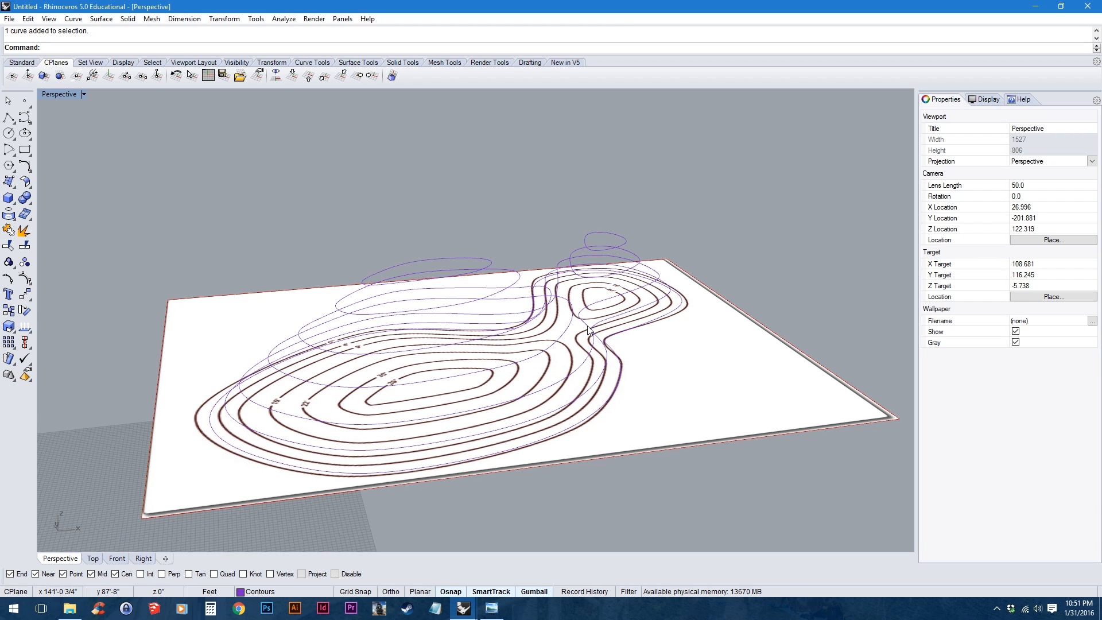
# Step: Open the layer list and make Topo Surface the current layer
pyautogui.write('La')
pyautogui.press('Return')
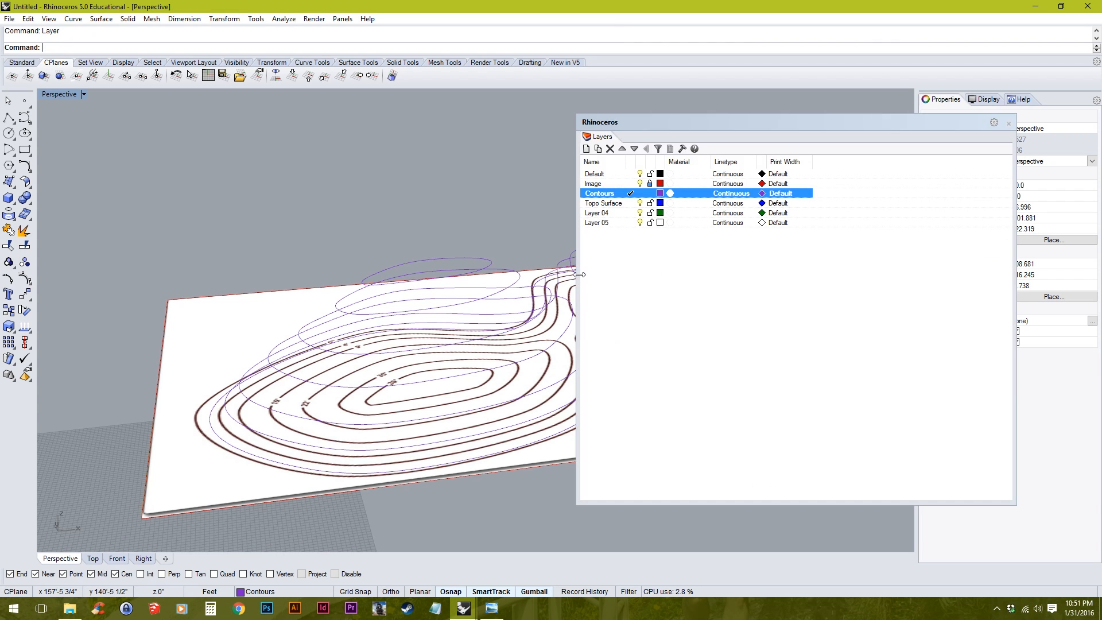
pyautogui.click(642, 204)
pyautogui.click(636, 205)
pyautogui.moveTo(580, 263); pyautogui.dragTo(827, 265)
pyautogui.moveTo(602, 286); pyautogui.dragTo(547, 281, button='right')
# Step: Start a Patch from all the raised contour curves and preview it with 99 U and V spans
pyautogui.moveTo(739, 172); pyautogui.dragTo(151, 543)
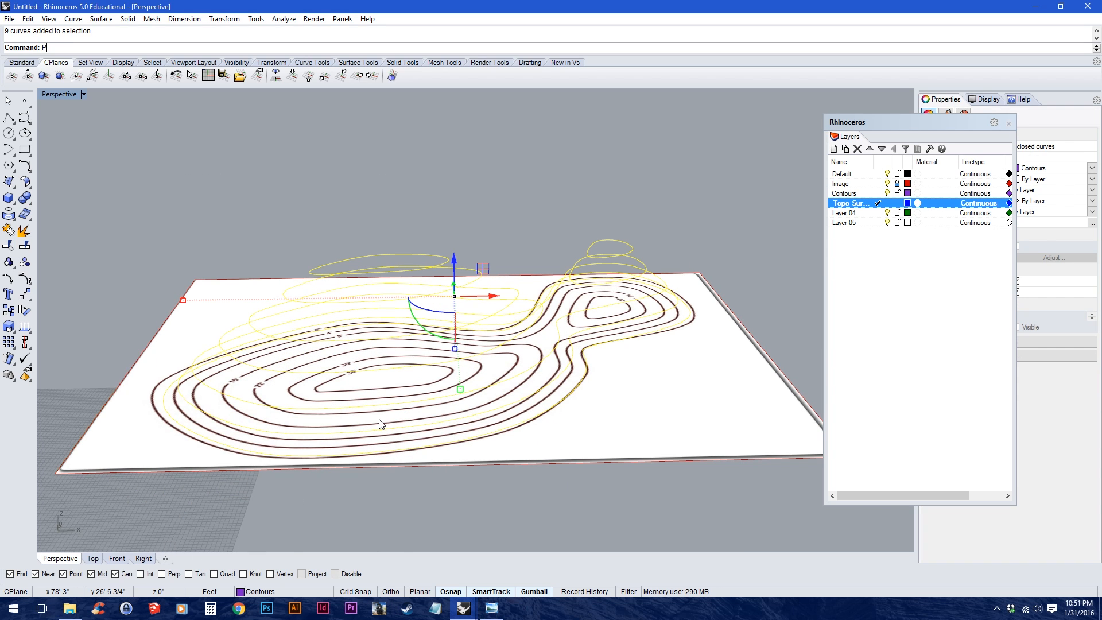
pyautogui.write('Pa')
pyautogui.press('Return')
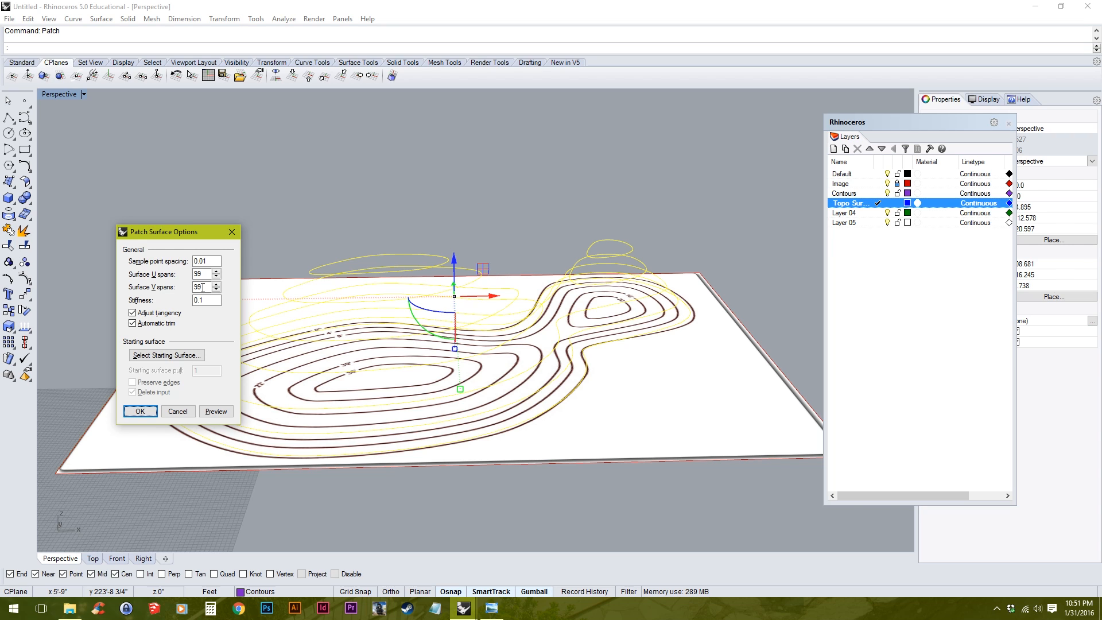
pyautogui.doubleClick(209, 274)
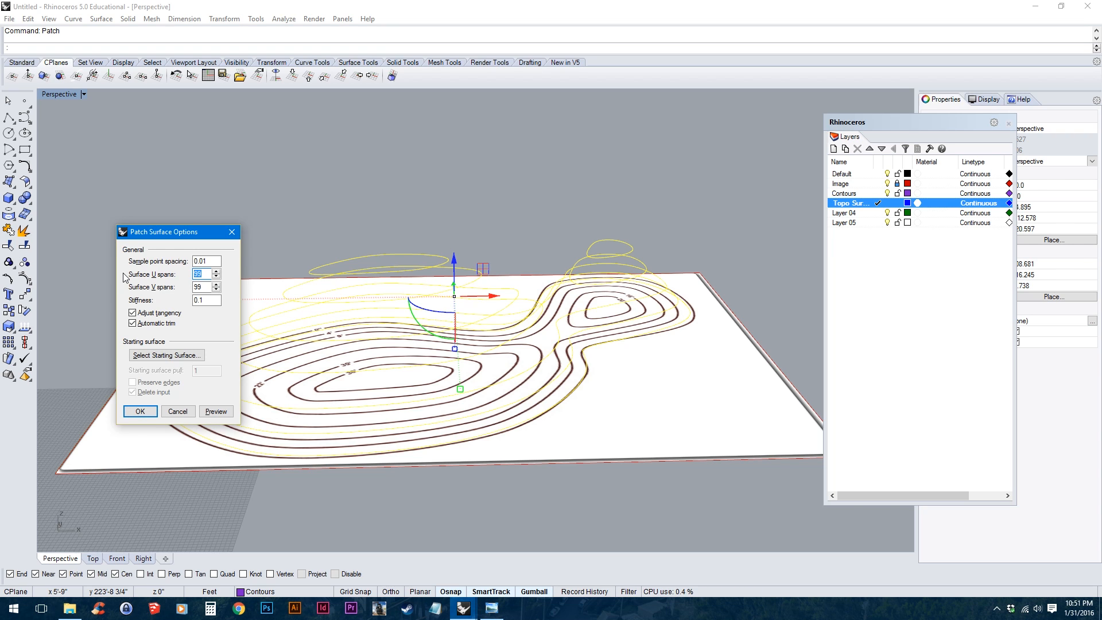
pyautogui.click(214, 412)
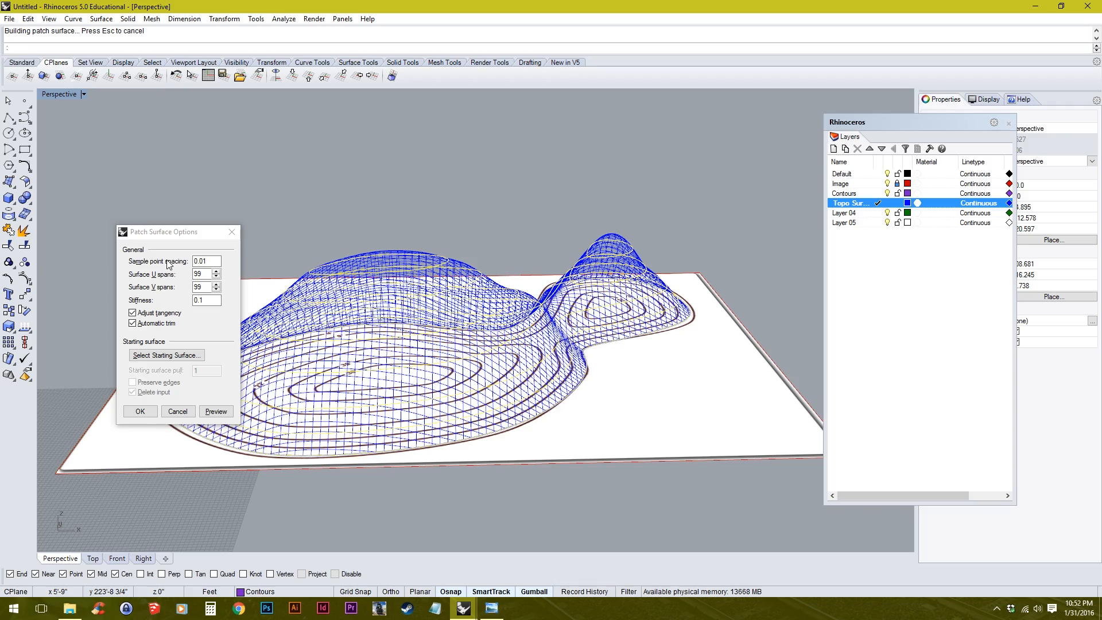
pyautogui.scroll(5, 455, 386)
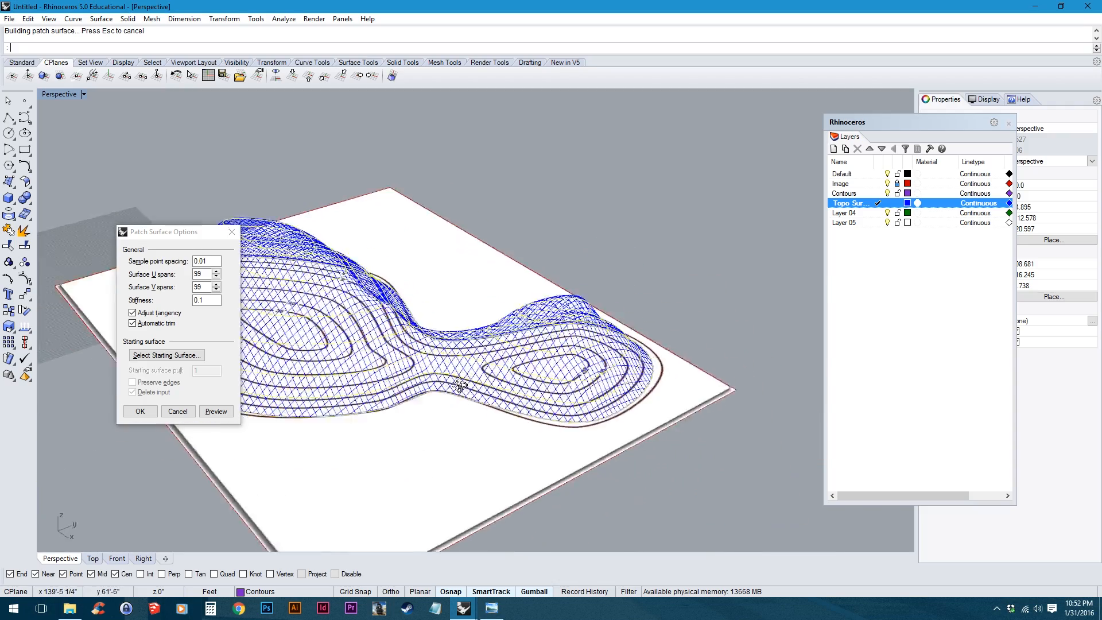
pyautogui.moveTo(345, 309); pyautogui.dragTo(457, 325, button='right')
# Step: Set the patch's surface U and V spans to 10 and preview it
pyautogui.click(152, 277)
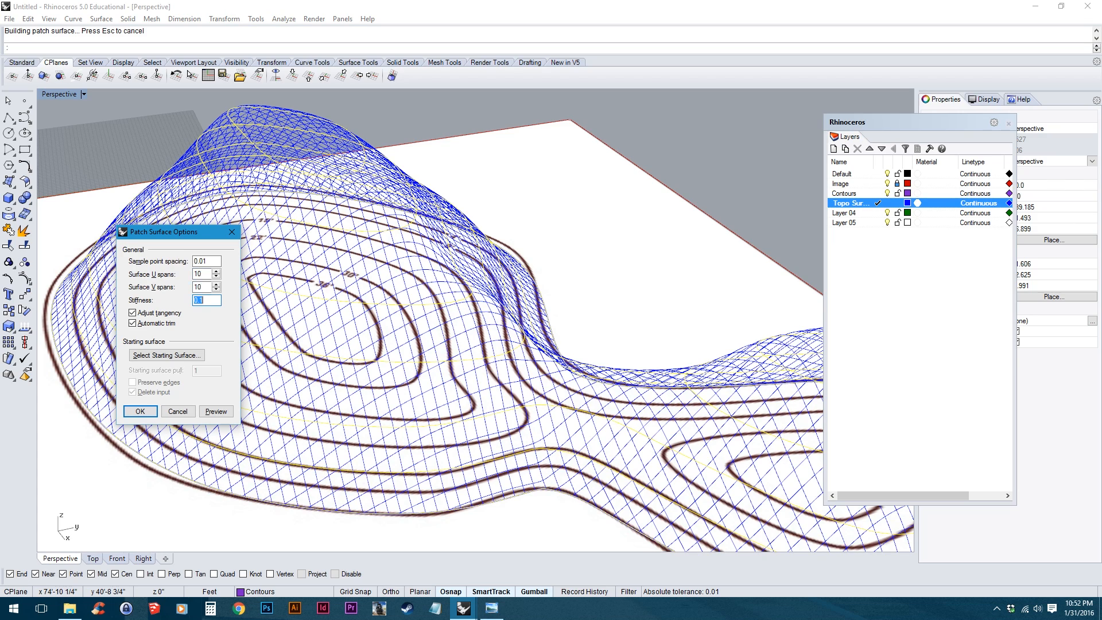
pyautogui.click(216, 411)
pyautogui.moveTo(438, 339); pyautogui.dragTo(419, 325, button='right')
# Step: Switch the Perspective viewport to Shaded display mode
pyautogui.rightClick(52, 98)
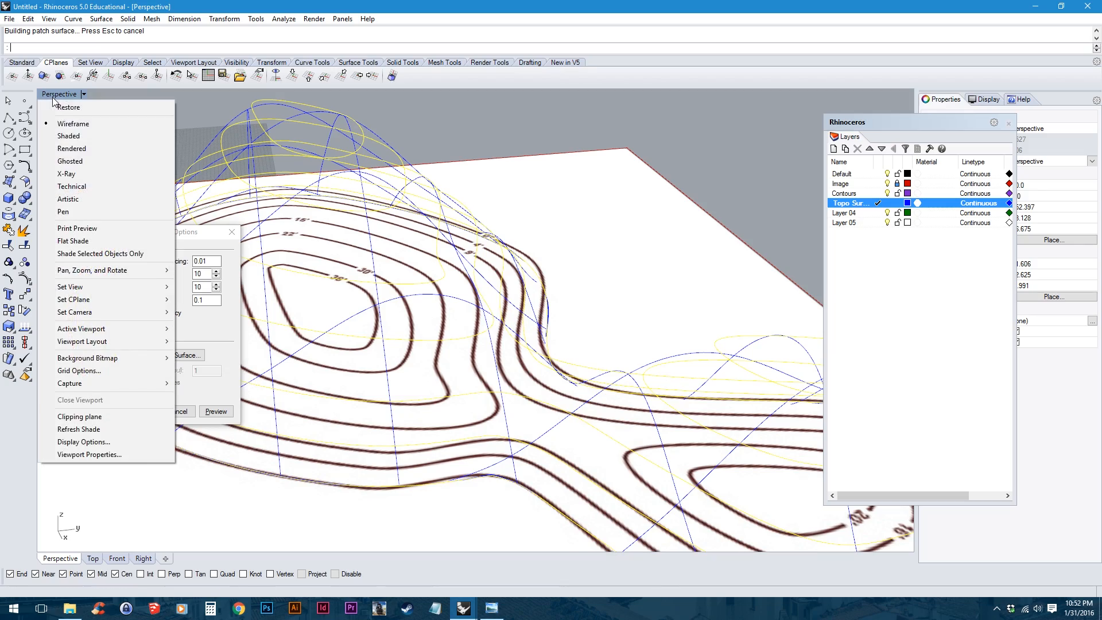
pyautogui.click(68, 135)
pyautogui.moveTo(450, 350)
pyautogui.mouseDown(button='right')
pyautogui.moveTo(436, 362)
pyautogui.moveTo(384, 295)
pyautogui.moveTo(436, 322)
pyautogui.moveTo(556, 339)
pyautogui.moveTo(426, 344)
pyautogui.moveTo(542, 320)
pyautogui.moveTo(367, 315)
pyautogui.mouseUp(button='right')
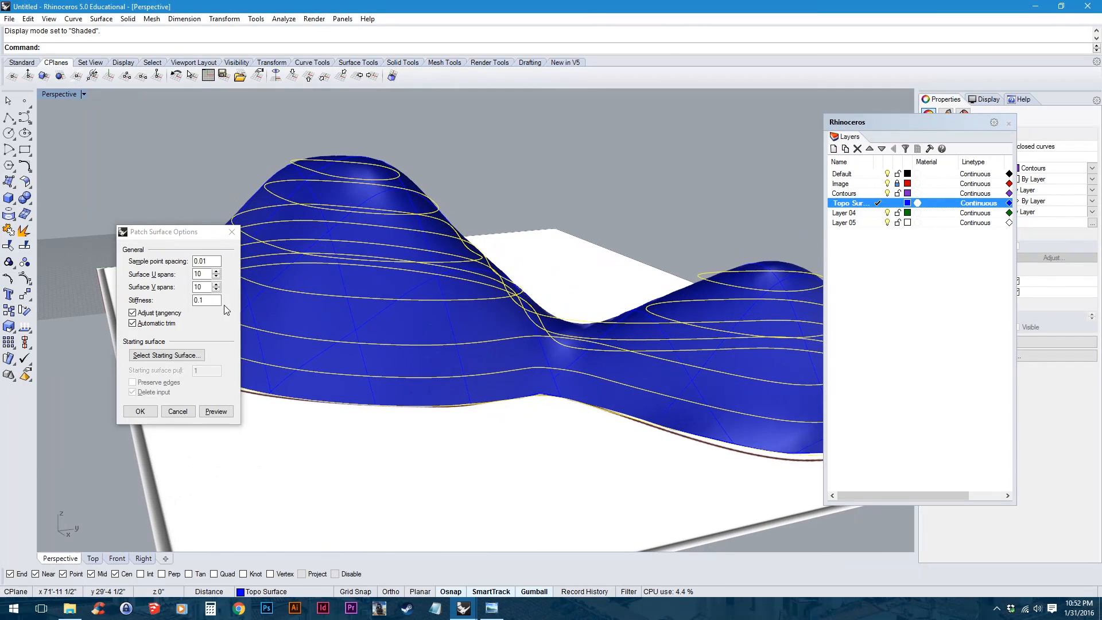
# Step: Preview the patch surface with a stiffness of 1 and with a stiffness of 20
pyautogui.moveTo(217, 302); pyautogui.dragTo(70, 305)
pyautogui.write('1')
pyautogui.click(211, 411)
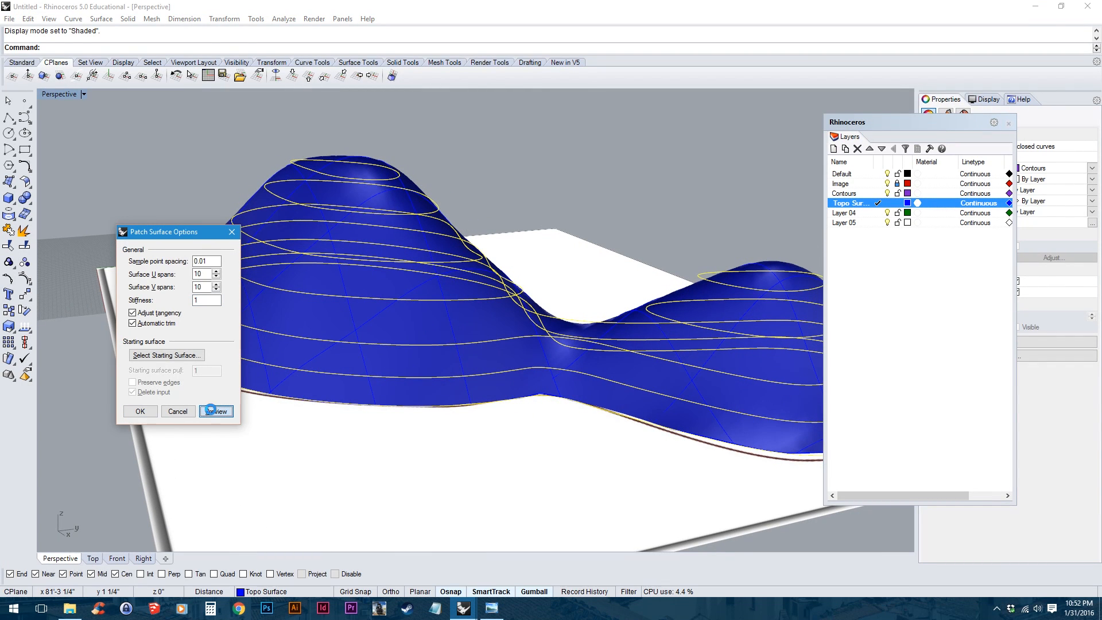
pyautogui.moveTo(218, 301); pyautogui.dragTo(156, 298)
pyautogui.write('20')
pyautogui.click(216, 411)
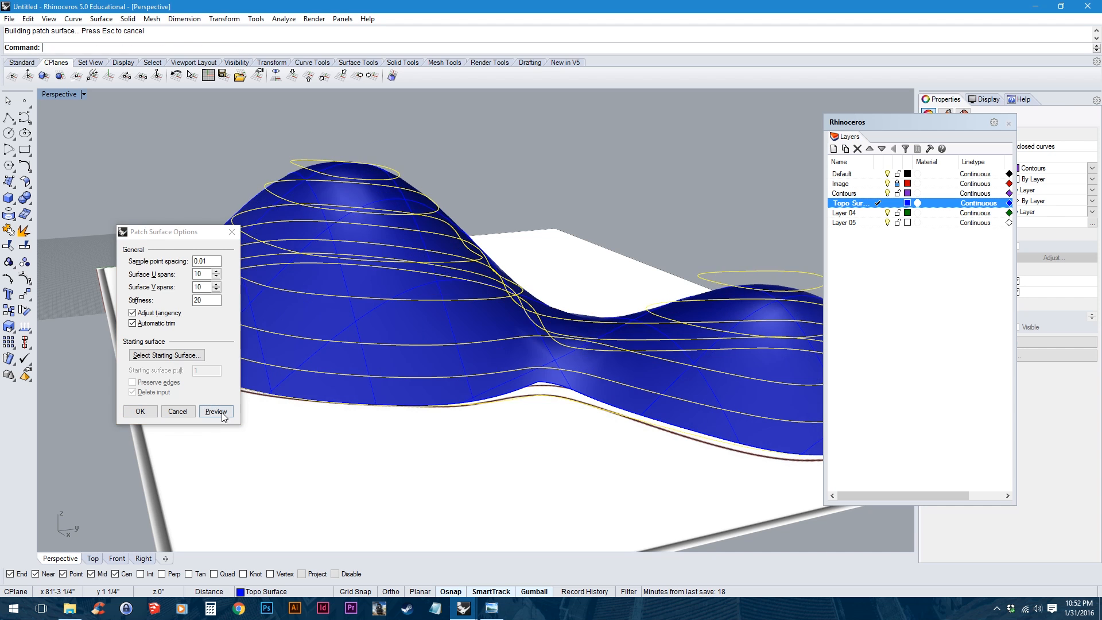
pyautogui.moveTo(278, 410); pyautogui.dragTo(486, 406, button='right')
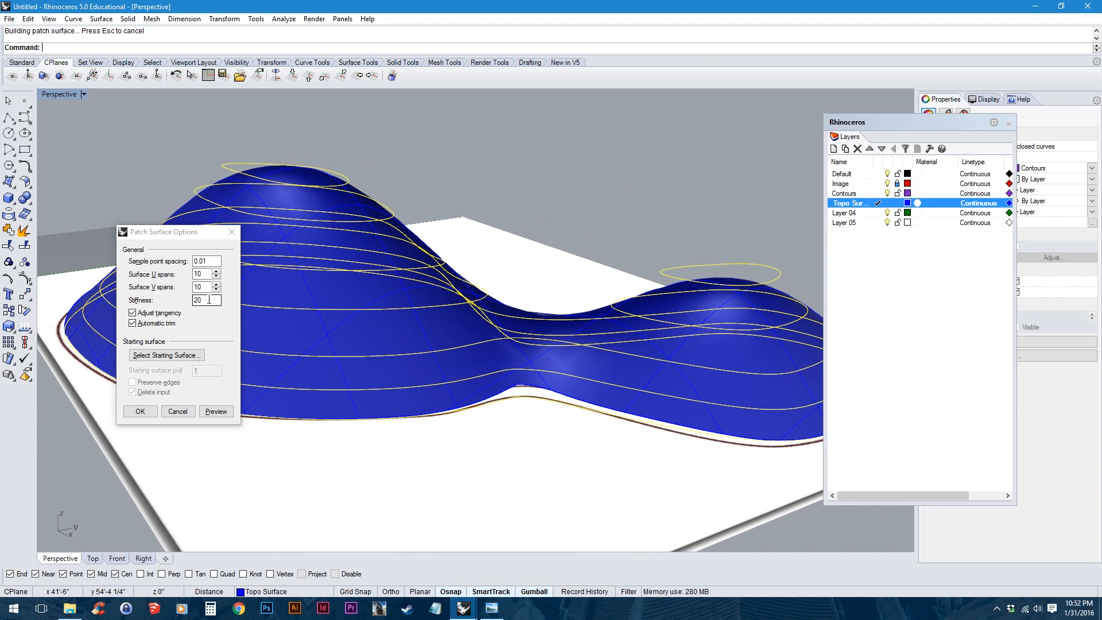
# Step: Set the patch's stiffness to .01 and preview how the surface follows the contour curves
pyautogui.click(123, 305)
pyautogui.write('.01')
pyautogui.press('Tab')
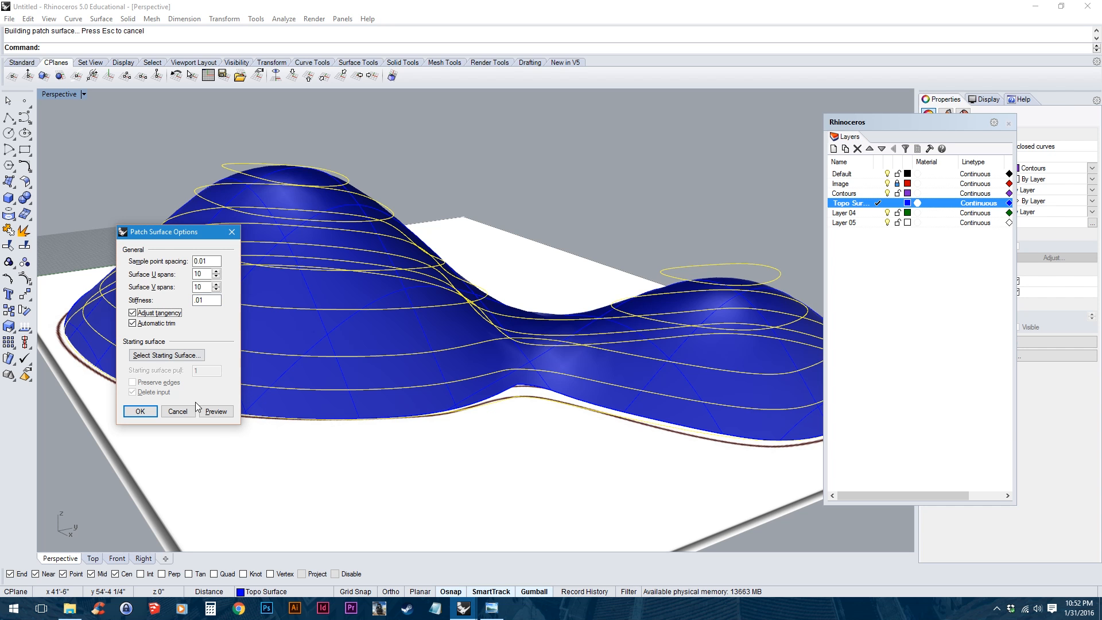
pyautogui.click(217, 412)
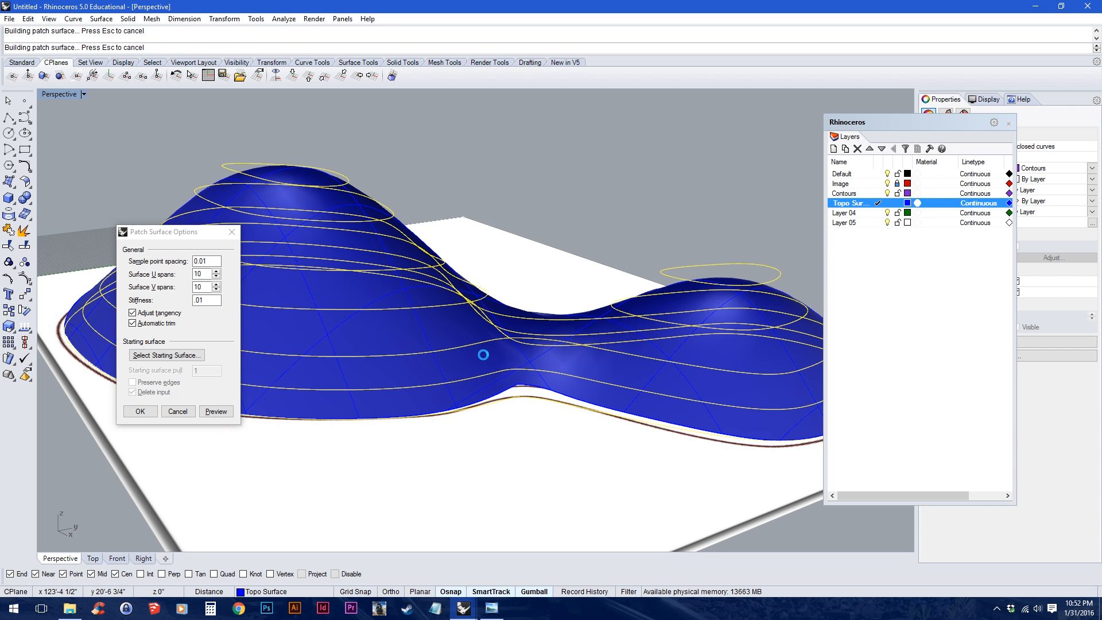
pyautogui.moveTo(483, 355)
pyautogui.mouseDown(button='right')
pyautogui.moveTo(476, 320)
pyautogui.moveTo(487, 359)
pyautogui.mouseUp(button='right')
# Step: Create the patch surface with a stiffness of 1 and 50 U and V spans, and close the layer list
pyautogui.moveTo(215, 301); pyautogui.dragTo(129, 297)
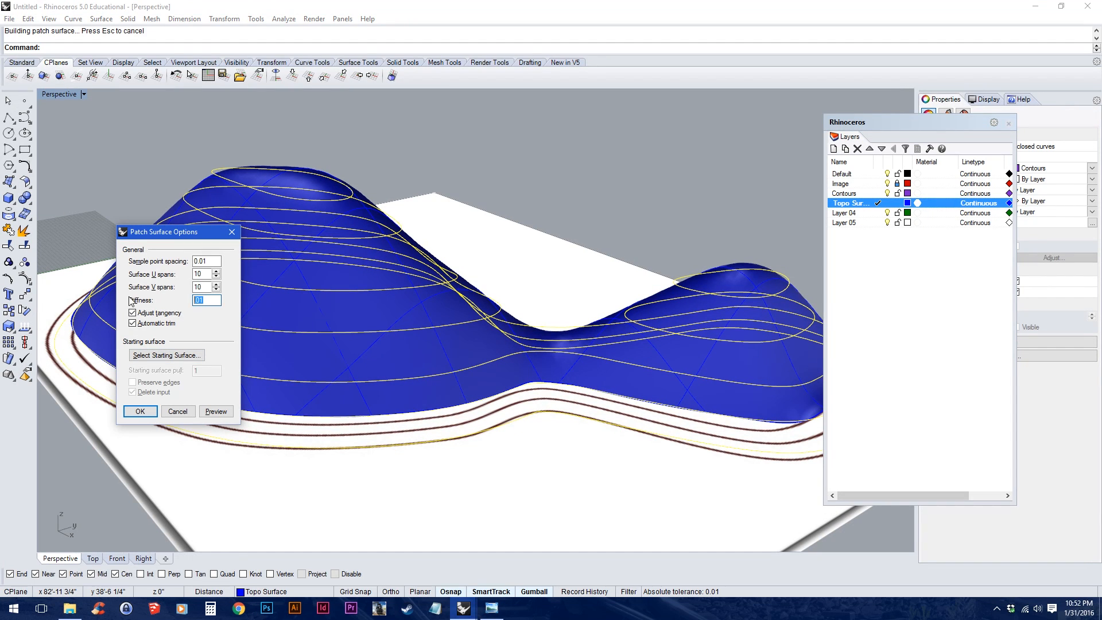
pyautogui.write('1')
pyautogui.click(216, 412)
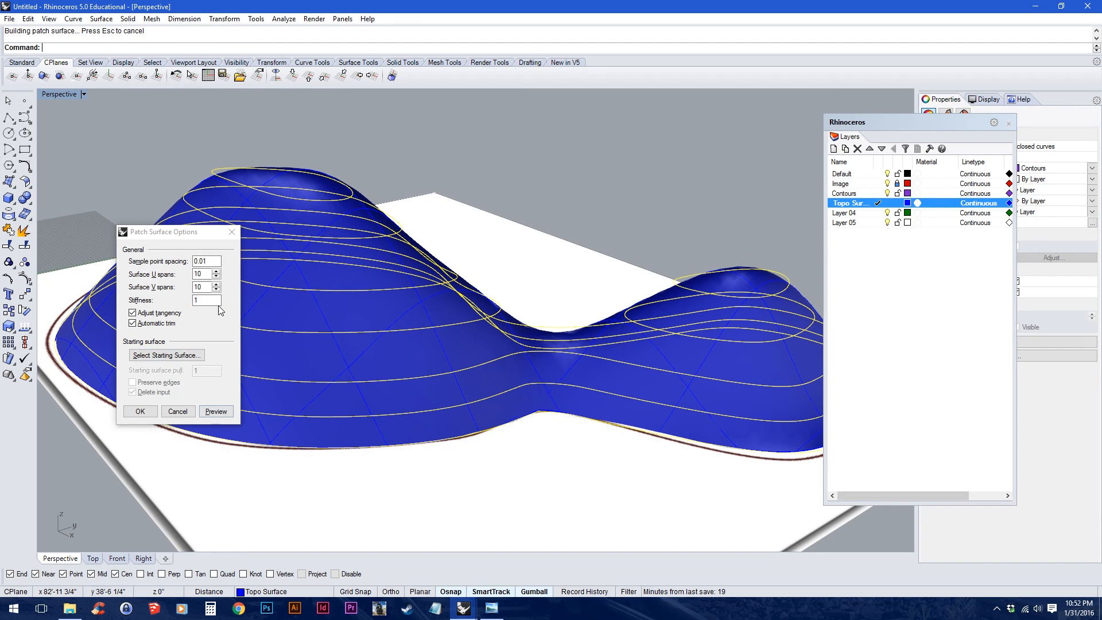
pyautogui.moveTo(205, 275); pyautogui.dragTo(106, 281)
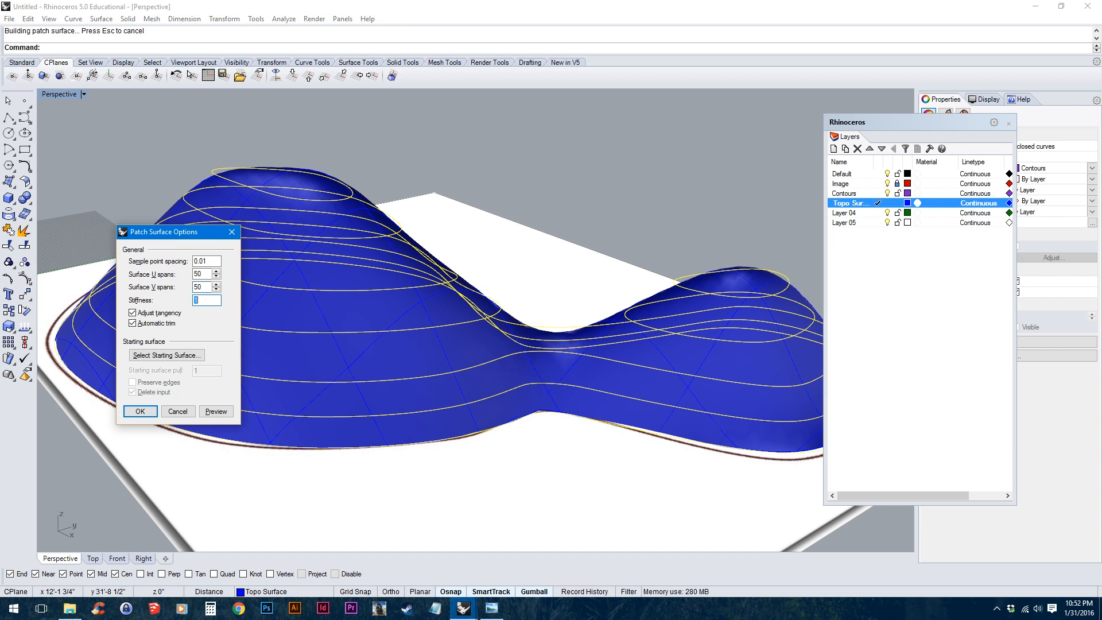
pyautogui.click(141, 411)
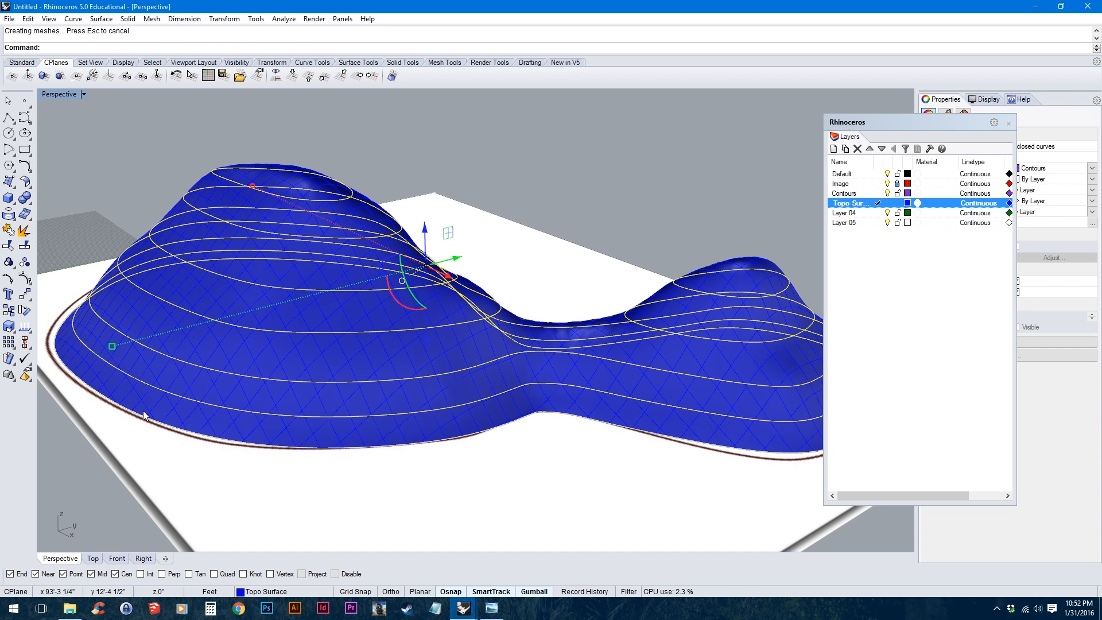
pyautogui.click(374, 140)
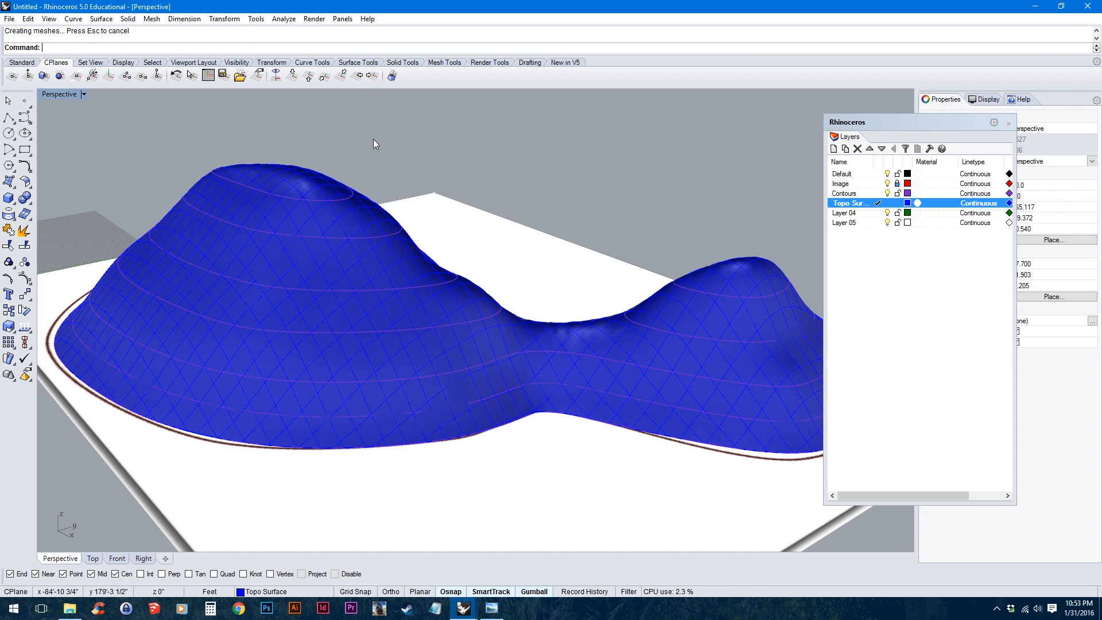
pyautogui.click(1009, 124)
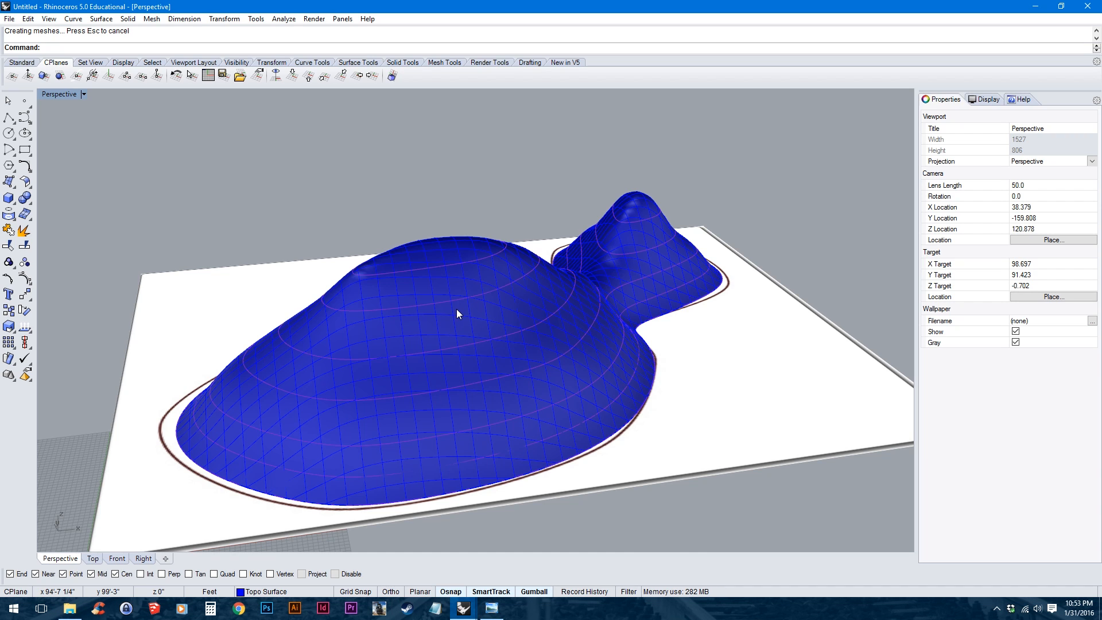
# Step: Reopen the layer list and unlock the Image layer
pyautogui.write('Layer')
pyautogui.press('Return')
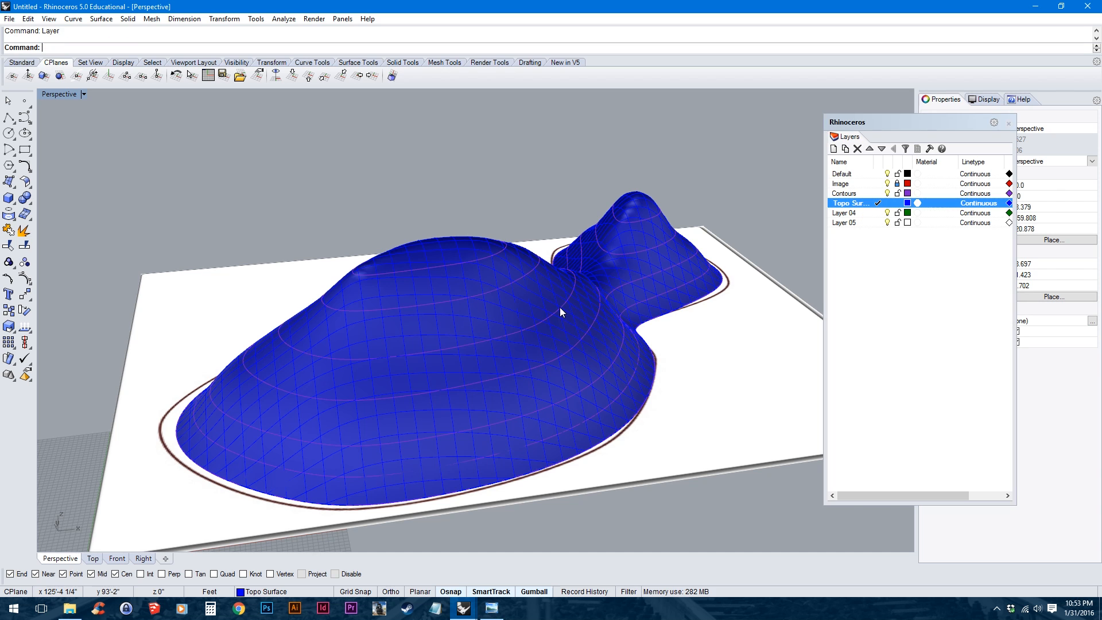
pyautogui.click(896, 184)
pyautogui.moveTo(563, 259); pyautogui.dragTo(468, 335, button='right')
pyautogui.scroll(-6, 452, 320)
pyautogui.scroll(-2, 468, 335)
# Step: Copy the image, contour curves and patch surface sideways along X with Ortho on, and lock the Image layer again
pyautogui.moveTo(695, 148); pyautogui.dragTo(171, 511)
pyautogui.write('Copy')
pyautogui.press('Return')
pyautogui.press('F8')
pyautogui.keyDown('shift'); pyautogui.moveTo(330, 454); pyautogui.dragTo(222, 394, button='right'); pyautogui.keyUp('shift')
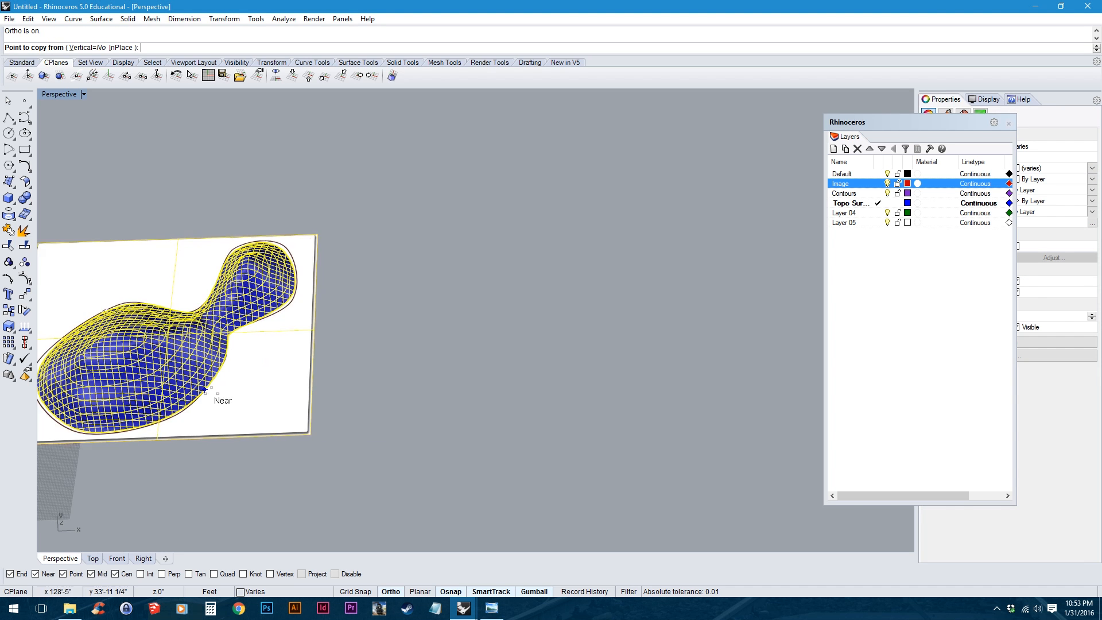
pyautogui.click(209, 386)
pyautogui.click(560, 373)
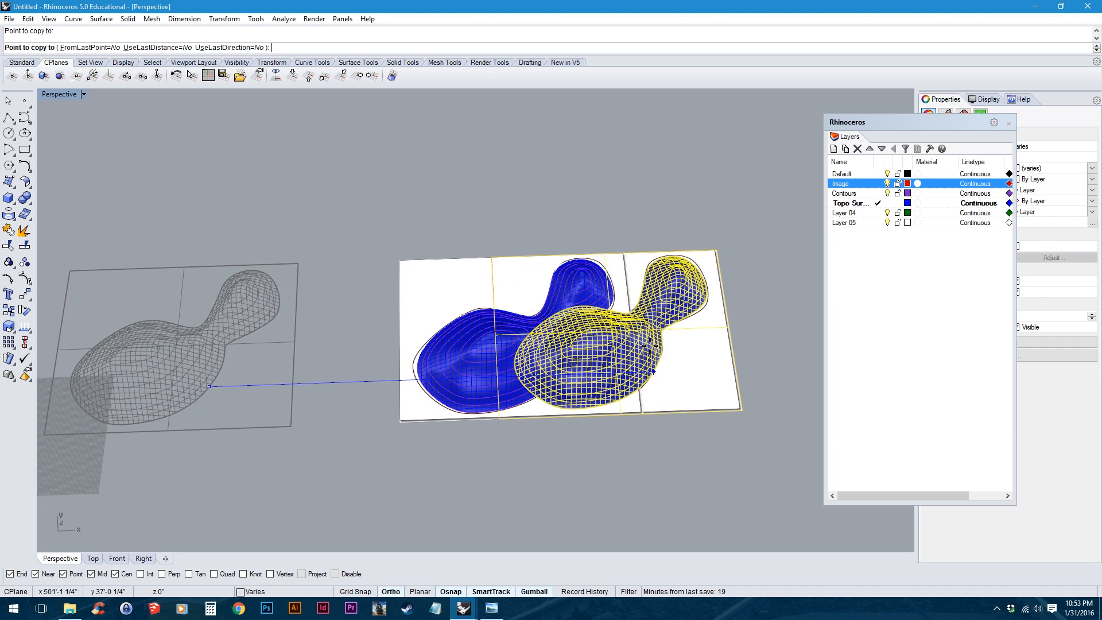
pyautogui.press('Return')
pyautogui.click(899, 183)
# Step: Delete the patch surface from the copied set, keeping its contour curves and image
pyautogui.scroll(8, 506, 363)
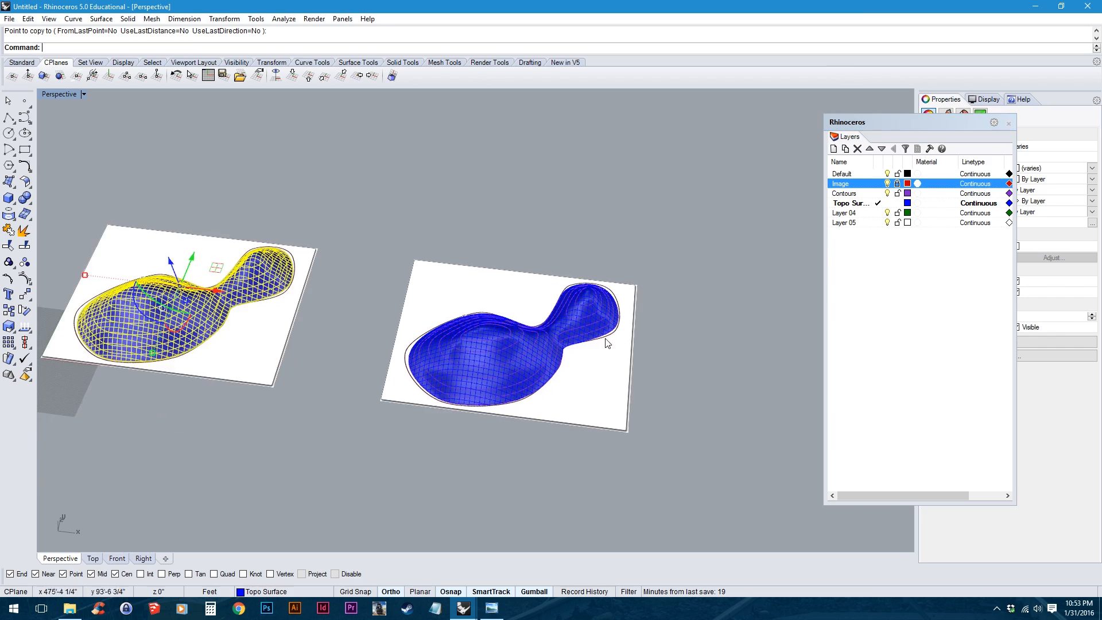
pyautogui.click(497, 329)
pyautogui.press('Delete')
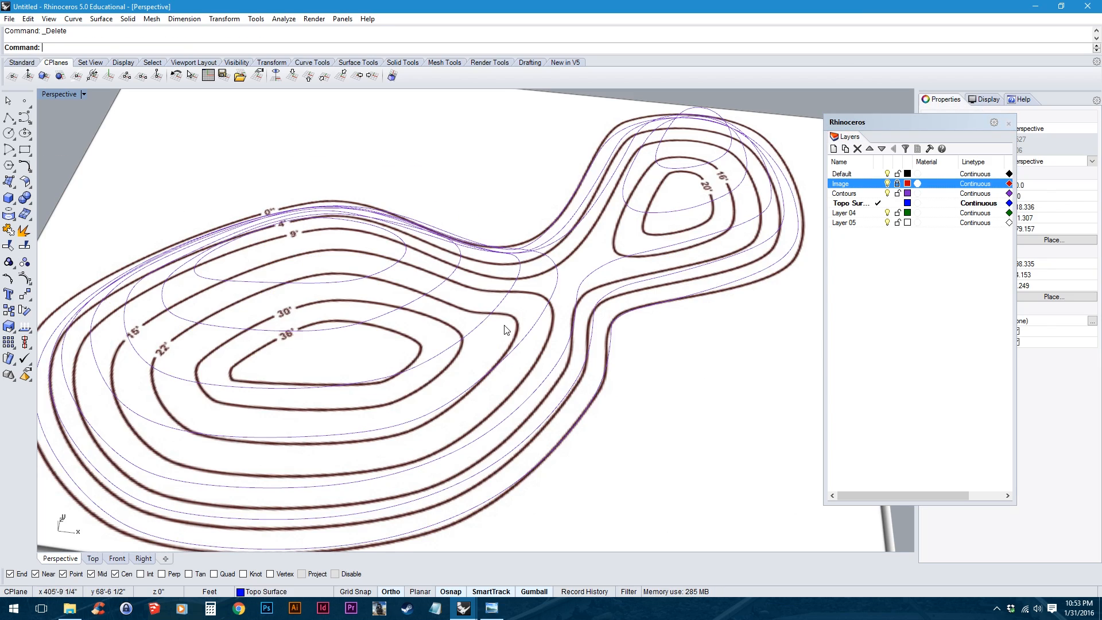
pyautogui.moveTo(497, 328); pyautogui.dragTo(519, 287, button='right')
pyautogui.scroll(-3, 519, 287)
pyautogui.scroll(4, 518, 287)
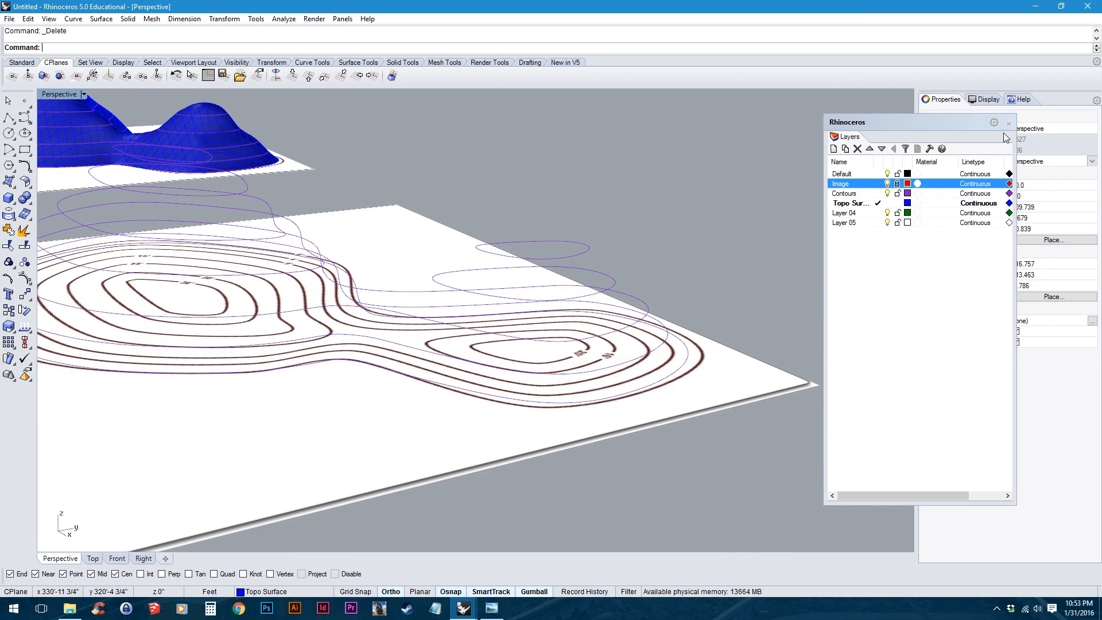
# Step: Make Topo Surface the current layer and extrude the copied set's lowest contour as a solid up to the next contour
pyautogui.click(878, 193)
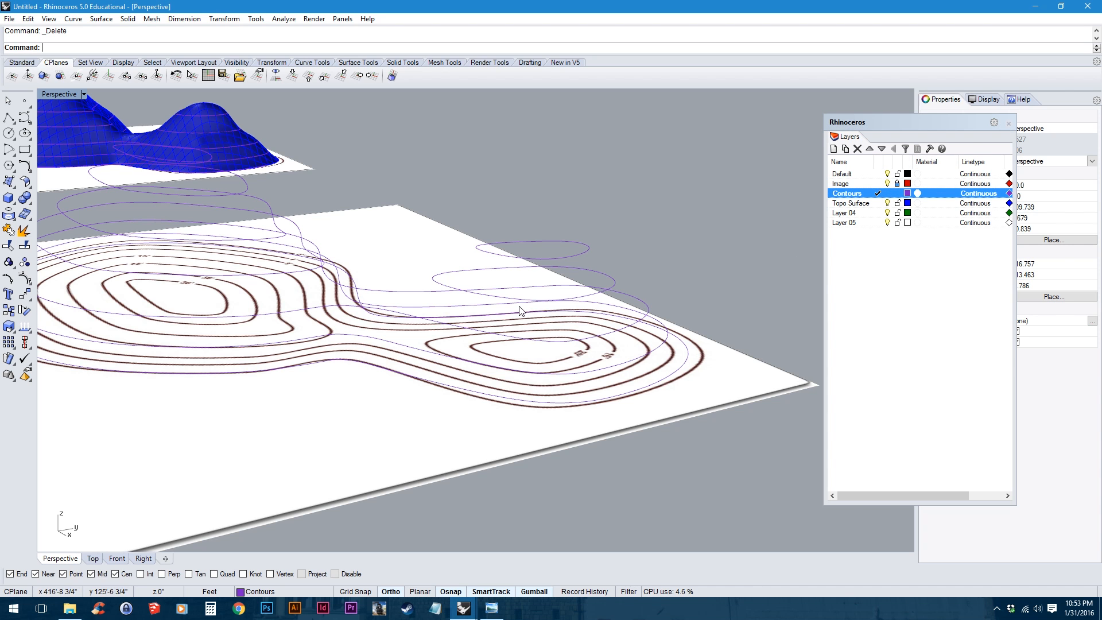
pyautogui.moveTo(519, 307); pyautogui.dragTo(661, 275, button='right')
pyautogui.moveTo(411, 338); pyautogui.dragTo(574, 316, button='right')
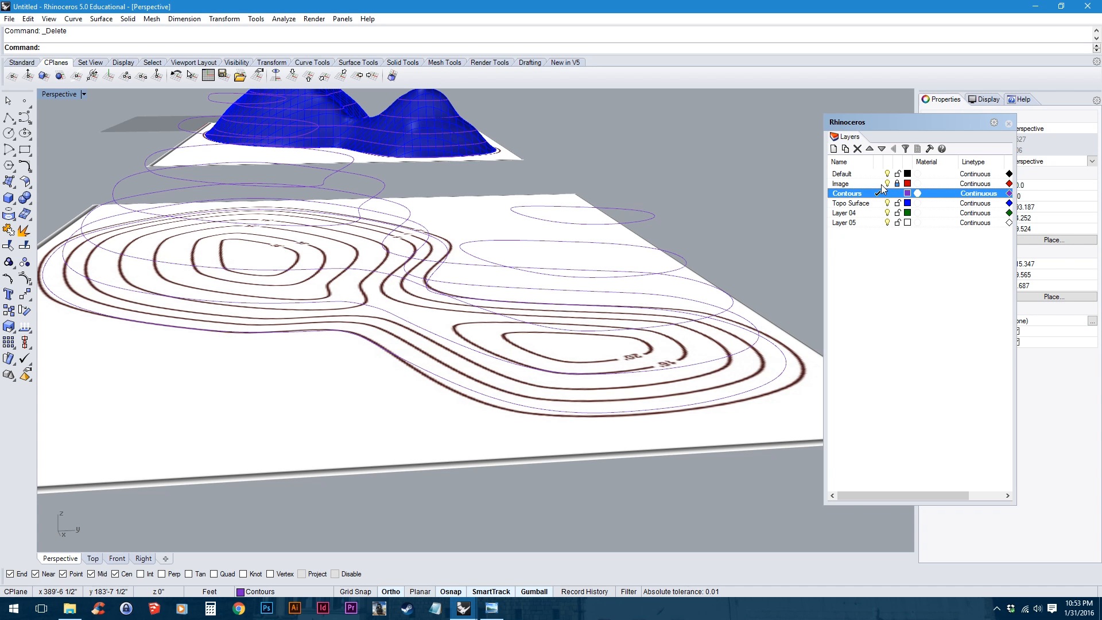
pyautogui.click(879, 202)
pyautogui.moveTo(443, 339); pyautogui.dragTo(469, 393, button='right')
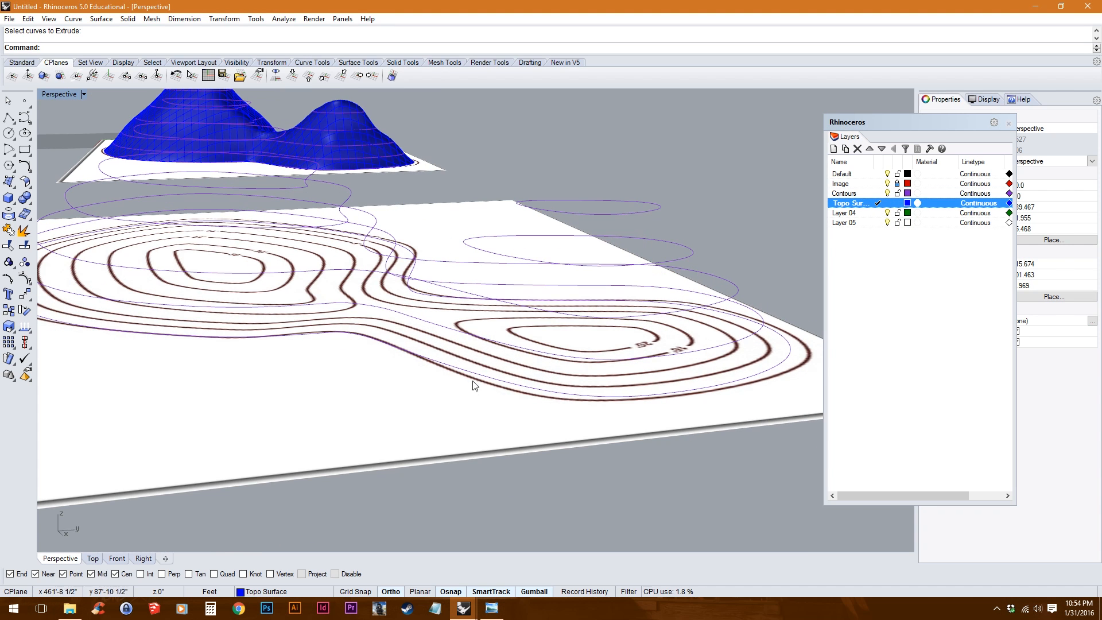
pyautogui.click(481, 377)
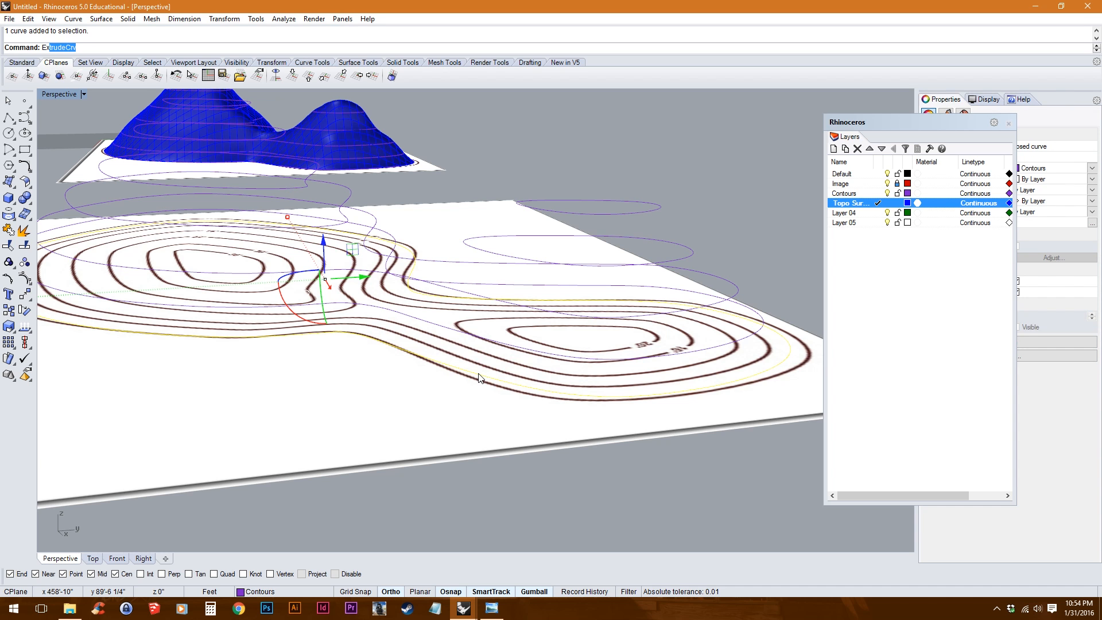
pyautogui.press('Return')
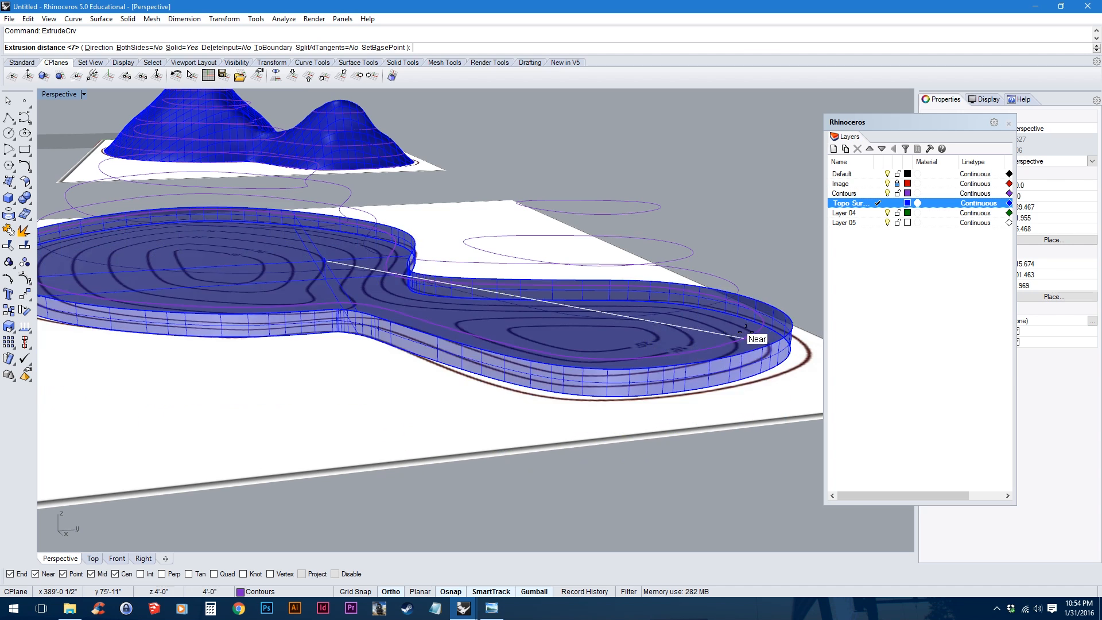
pyautogui.moveTo(714, 361); pyautogui.dragTo(723, 322, button='right')
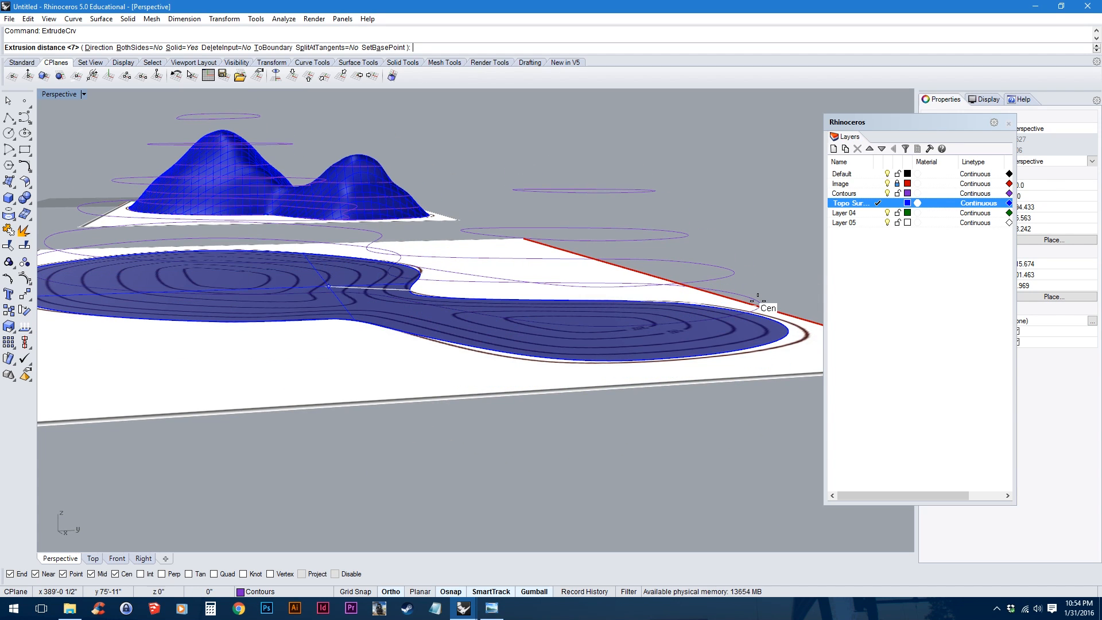
pyautogui.click(746, 298)
# Step: Extrude the second and third shared contours as solids, each up to the height of the contour above
pyautogui.click(727, 320)
pyautogui.moveTo(679, 297); pyautogui.dragTo(674, 320, button='right')
pyautogui.scroll(2, 672, 320)
pyautogui.rightClick(671, 320)
pyautogui.click(681, 332)
pyautogui.click(682, 334)
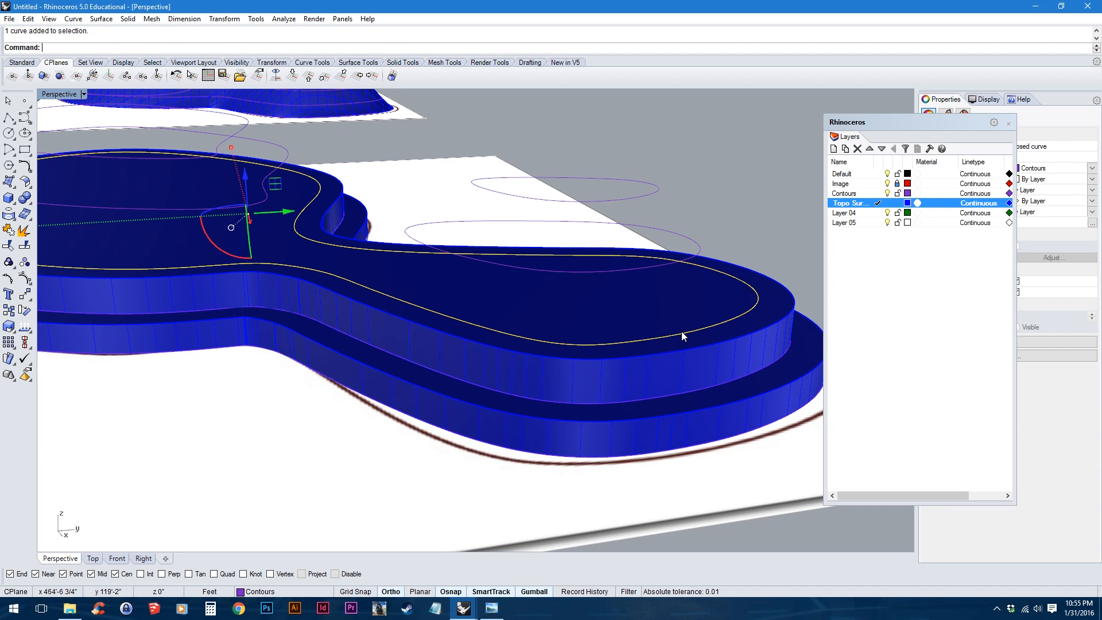
pyautogui.rightClick(684, 335)
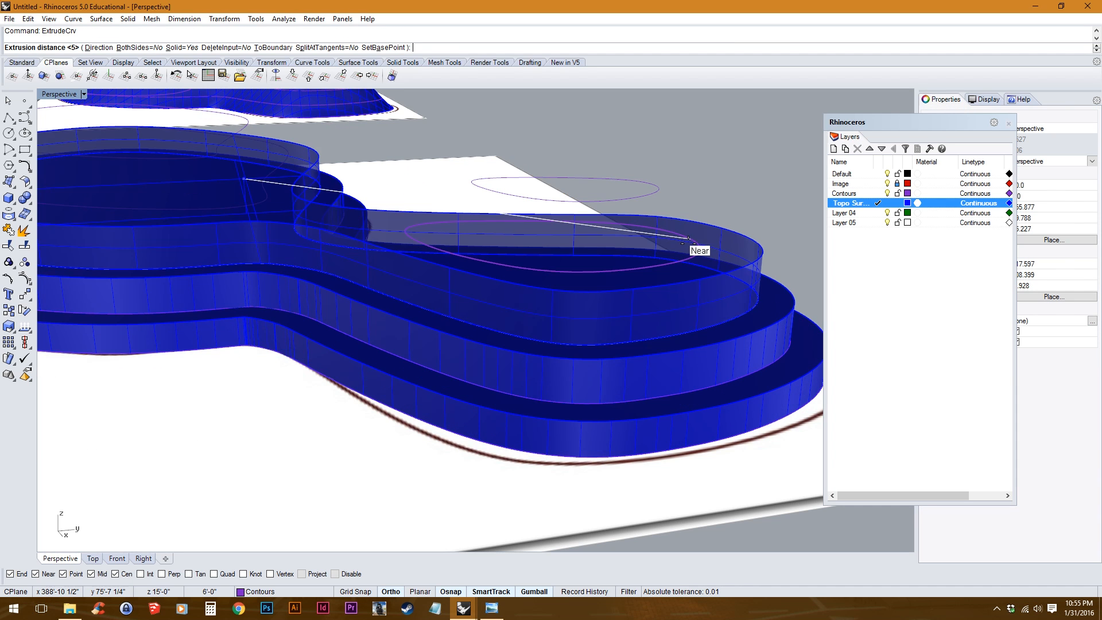
pyautogui.click(702, 287)
# Step: Extrude the smaller hill's lower contour up to its top contour, and extrude the top contour 6 feet
pyautogui.click(696, 253)
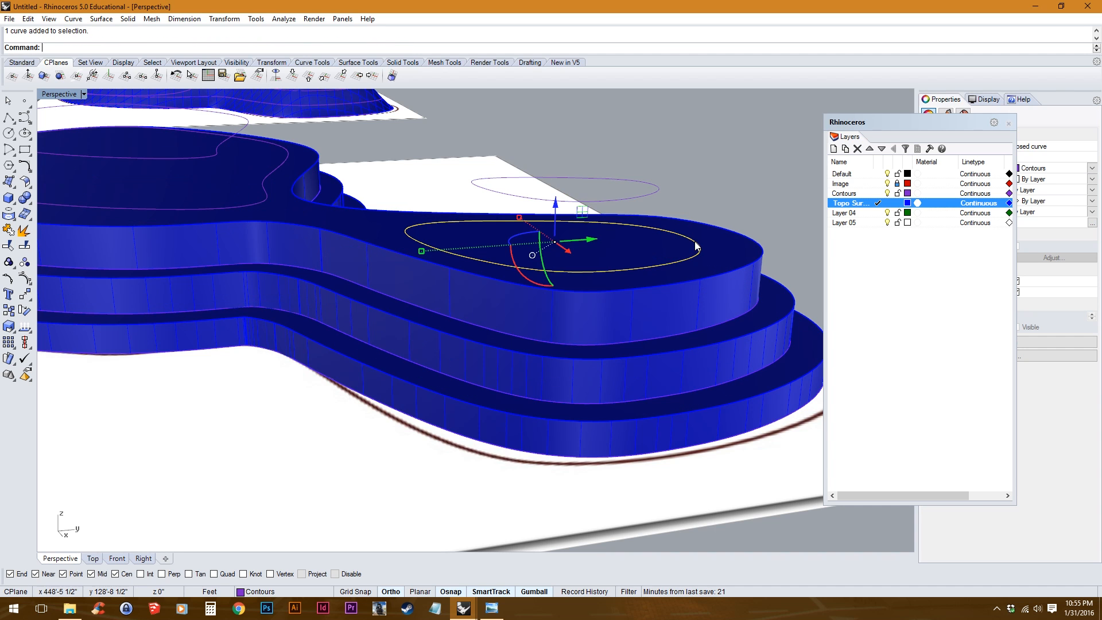
pyautogui.rightClick(695, 246)
pyautogui.click(652, 196)
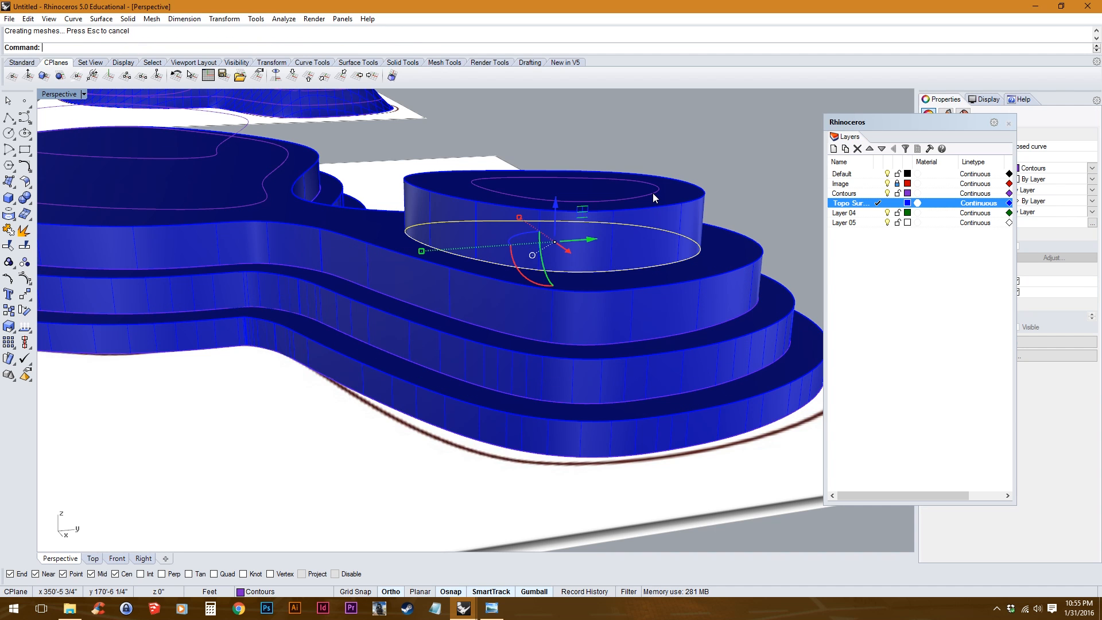
pyautogui.click(652, 194)
pyautogui.rightClick(652, 225)
pyautogui.moveTo(653, 225); pyautogui.dragTo(641, 198, button='right')
pyautogui.moveTo(632, 155); pyautogui.dragTo(600, 132, button='right')
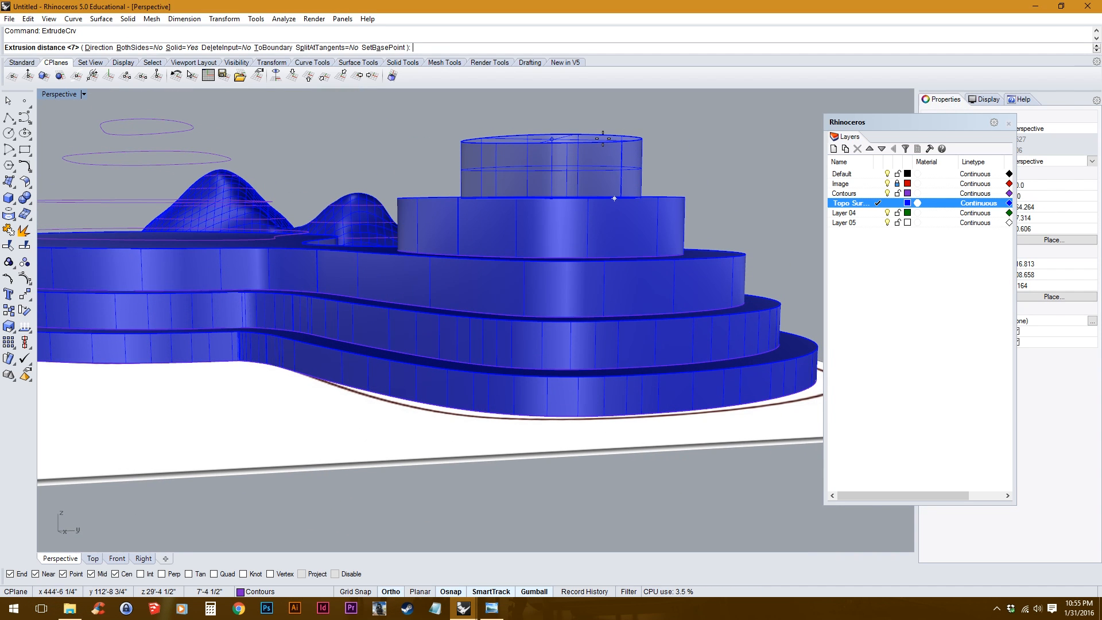
pyautogui.press('Return')
# Step: Extrude the larger hill's first two contours above the saddle, each up to the height of the next contour
pyautogui.moveTo(299, 270); pyautogui.dragTo(337, 278, button='right')
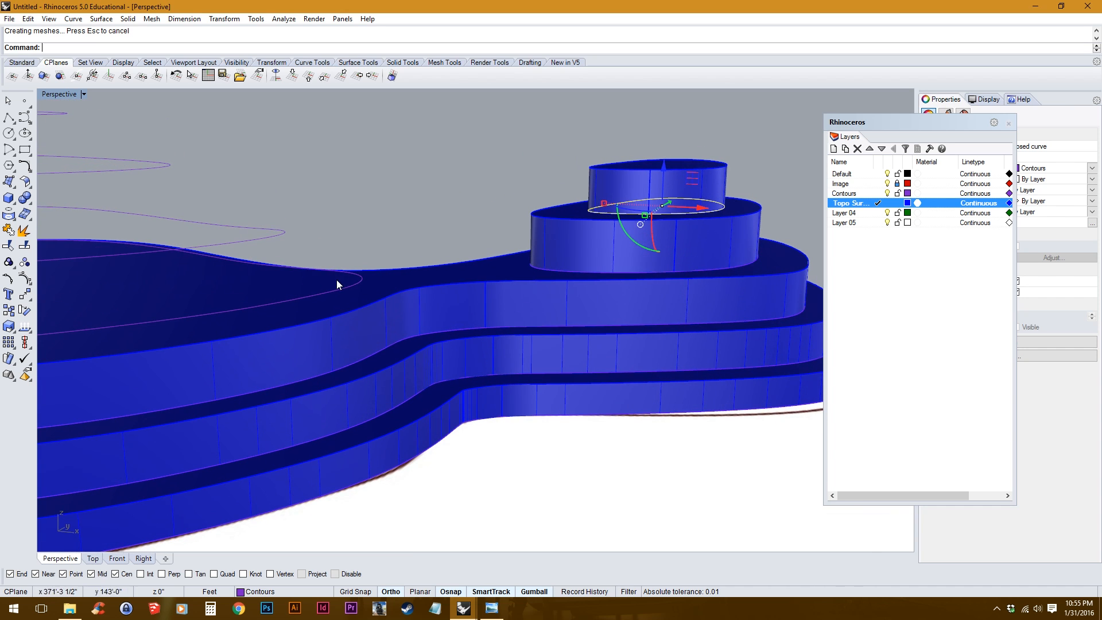
pyautogui.click(342, 288)
pyautogui.press('Return')
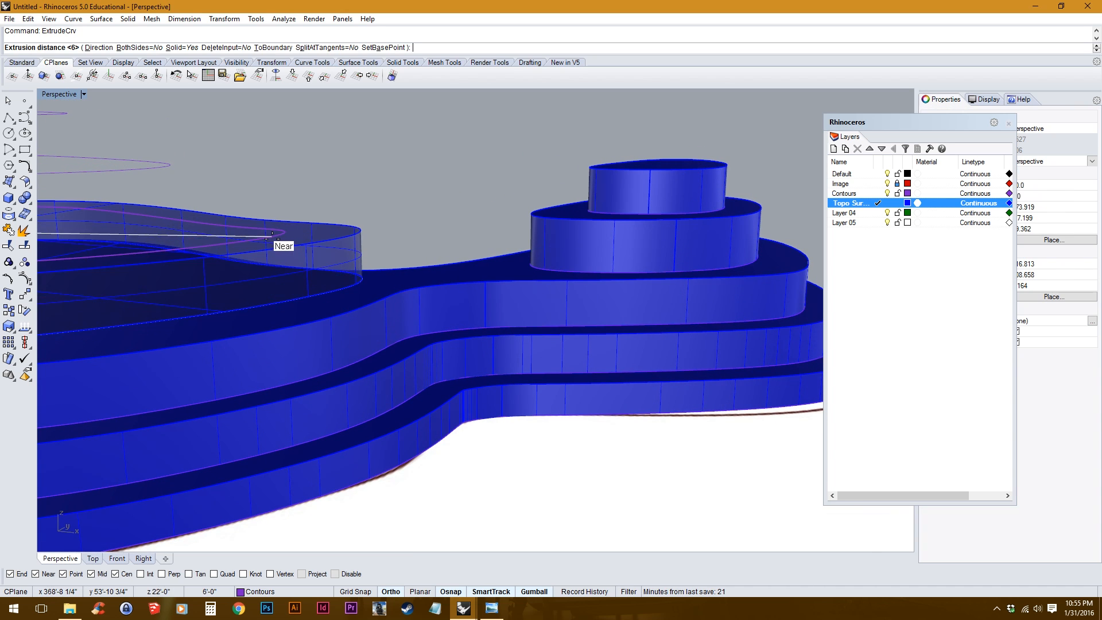
pyautogui.click(273, 239)
pyautogui.scroll(-4, 284, 270)
pyautogui.keyDown('shift'); pyautogui.moveTo(284, 270); pyautogui.dragTo(473, 264, button='right'); pyautogui.keyUp('shift')
pyautogui.click(493, 262)
pyautogui.click(534, 286)
pyautogui.press('Return')
pyautogui.click(422, 226)
# Step: Extrude the larger hill's second-highest contour up to the top one, and extrude the top contour to a freehand height
pyautogui.moveTo(423, 227); pyautogui.dragTo(424, 243, button='right')
pyautogui.press('Return')
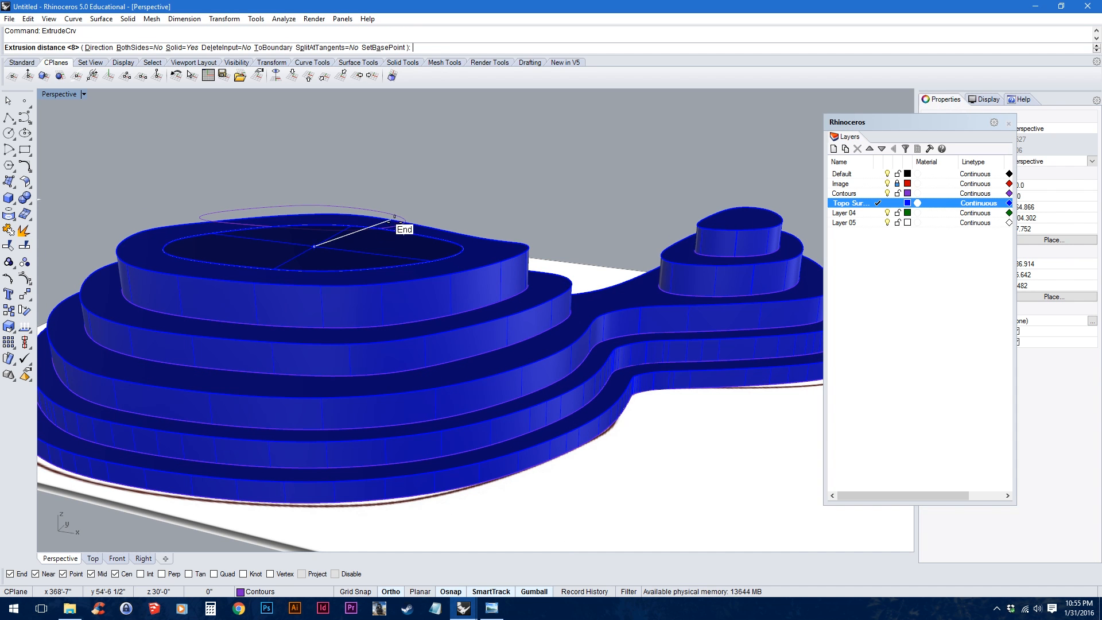
pyautogui.click(395, 217)
pyautogui.click(391, 219)
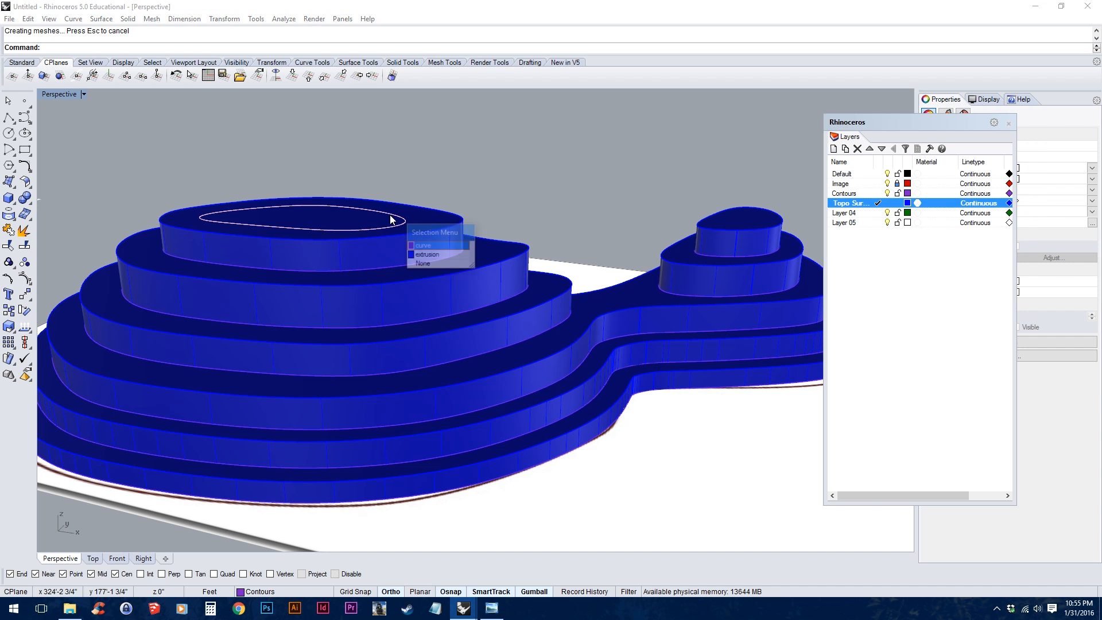
pyautogui.click(418, 237)
pyautogui.press('Return')
pyautogui.click(392, 181)
pyautogui.press('Escape')
# Step: Unlock the Image layer and copy the stepped model with its contours and image along Y, beyond the original
pyautogui.moveTo(621, 379); pyautogui.dragTo(463, 369, button='right')
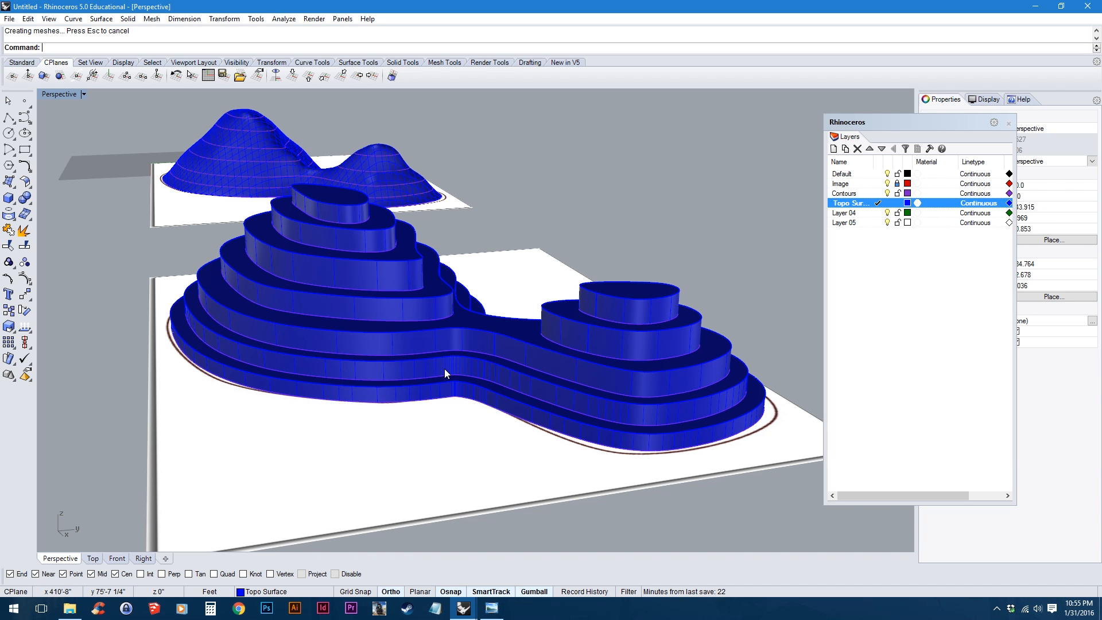
pyautogui.moveTo(435, 350); pyautogui.dragTo(431, 270, button='right')
pyautogui.moveTo(704, 167); pyautogui.dragTo(266, 488)
pyautogui.click(897, 183)
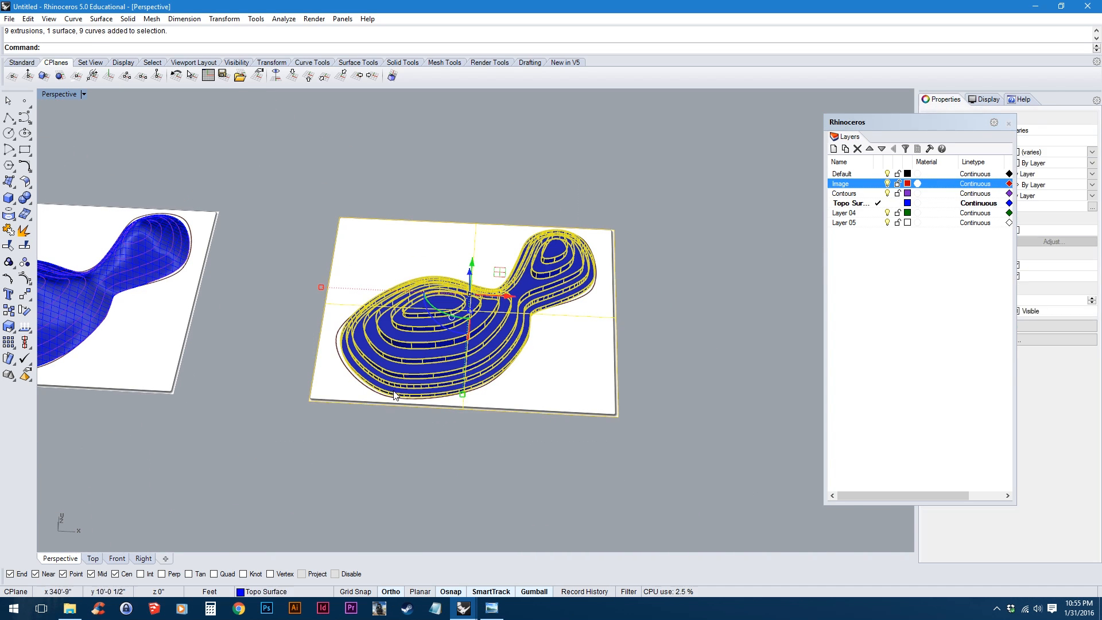
pyautogui.write('copy')
pyautogui.press('Return')
pyautogui.scroll(-2, 463, 305)
pyautogui.click(463, 305)
pyautogui.keyDown('shift'); pyautogui.moveTo(467, 276); pyautogui.dragTo(460, 234, button='right'); pyautogui.keyUp('shift')
pyautogui.click(473, 165)
pyautogui.press('Return')
# Step: Delete the solid extrusions from the new copy, keeping its contour curves and image
pyautogui.scroll(5, 468, 276)
pyautogui.click(482, 352)
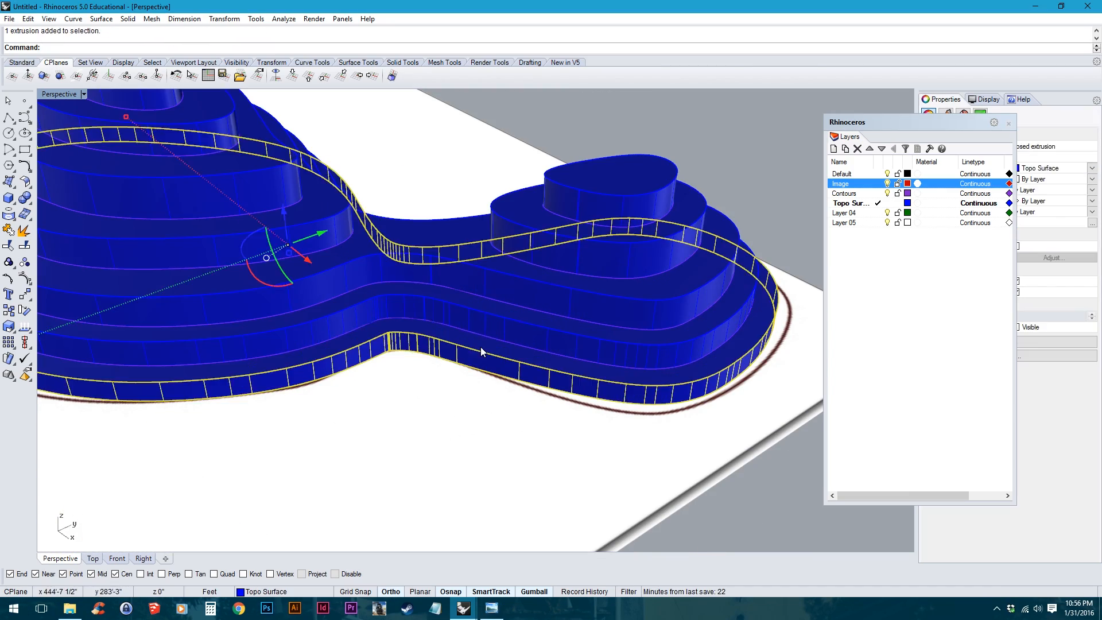
pyautogui.press('Delete')
pyautogui.click(563, 257)
pyautogui.press('Delete')
# Step: Flatten the copied contour curves onto the construction plane with ProjectToCPlane, deleting the input objects
pyautogui.moveTo(437, 334); pyautogui.dragTo(459, 252, button='right')
pyautogui.scroll(-4, 459, 275)
pyautogui.moveTo(218, 153); pyautogui.dragTo(727, 428)
pyautogui.write('ProjectToCPlane')
pyautogui.press('Return')
pyautogui.write('y')
pyautogui.press('Return')
# Step: Raise the flattened set's second contour to 1 foot and its third contour to 2 feet
pyautogui.moveTo(420, 259); pyautogui.dragTo(398, 339, button='right')
pyautogui.scroll(5, 402, 345)
pyautogui.click(418, 378)
pyautogui.moveTo(418, 380); pyautogui.dragTo(397, 293, button='right')
pyautogui.write('\\')
pyautogui.moveTo(287, 330); pyautogui.dragTo(293, 370, button='right')
pyautogui.scroll(2, 434, 375)
pyautogui.click(434, 374)
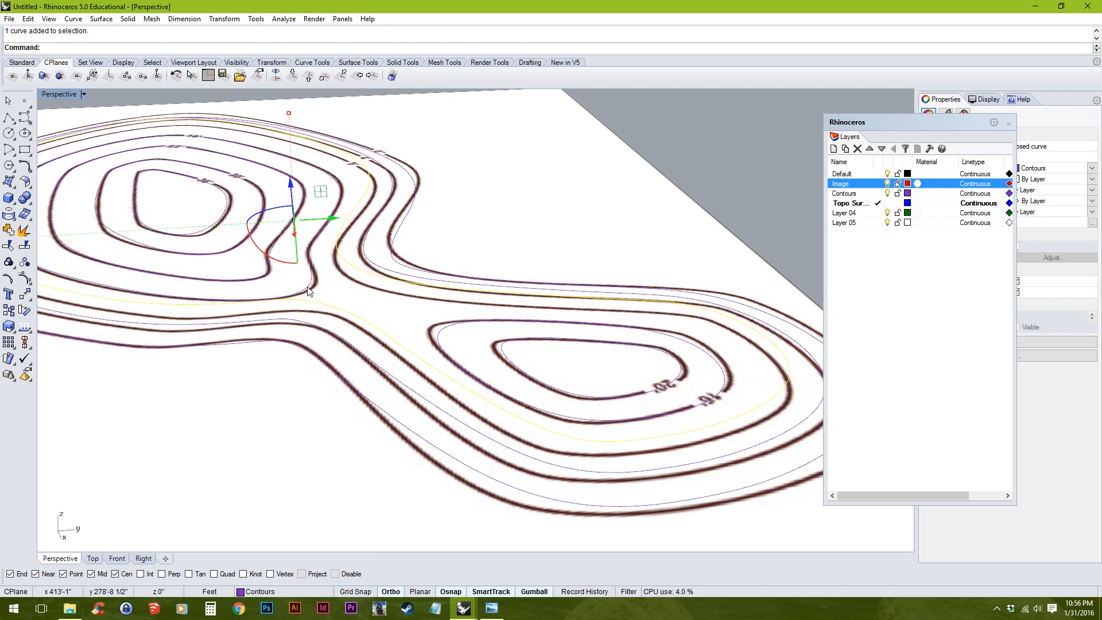
# Step: Raise the fourth-level contours of both hills together to a height of 3 feet
pyautogui.click(313, 286)
pyautogui.keyDown('shift'); pyautogui.click(444, 352); pyautogui.keyUp('shift')
pyautogui.click(479, 383)
pyautogui.click(290, 200)
pyautogui.write('16')
pyautogui.press('Return')
# Step: Raise the next contours inward on both hills together, above the 3-foot level
pyautogui.click(235, 252)
pyautogui.click(271, 281)
pyautogui.scroll(-1, 501, 380)
pyautogui.keyDown('shift'); pyautogui.click(499, 363); pyautogui.keyUp('shift')
pyautogui.click(367, 216)
pyautogui.write('20')
pyautogui.press('Return')
# Step: Raise the larger hill's innermost contours above the levels already lifted
pyautogui.moveTo(344, 235); pyautogui.dragTo(328, 249, button='right')
pyautogui.scroll(2, 327, 250)
pyautogui.click(175, 215)
pyautogui.click(227, 245)
pyautogui.moveTo(229, 253); pyautogui.dragTo(244, 227, button='right')
pyautogui.click(230, 261)
pyautogui.write('36')
pyautogui.press('Return')
# Step: Make Topo Surface the current layer and lock the Image layer
pyautogui.click(878, 184)
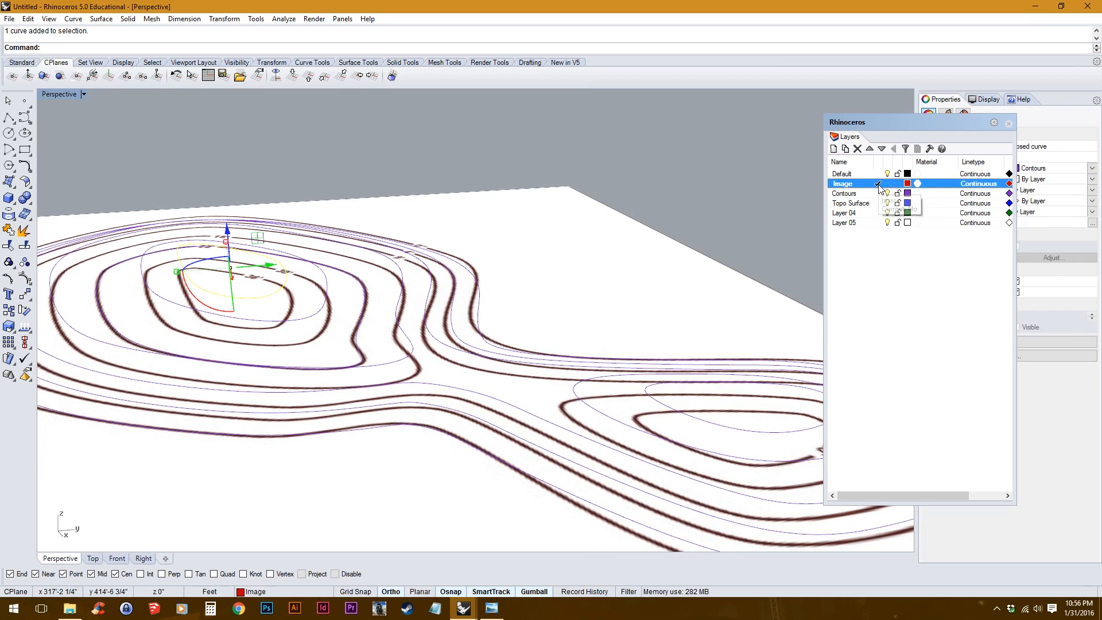
pyautogui.click(888, 203)
pyautogui.click(877, 203)
pyautogui.click(897, 184)
# Step: Extrude the low-relief set's lowest and second contours as solids, each 1 foot up to the next contour
pyautogui.scroll(-4, 611, 339)
pyautogui.click(516, 322)
pyautogui.moveTo(424, 321); pyautogui.dragTo(424, 343, button='right')
pyautogui.scroll(2, 424, 345)
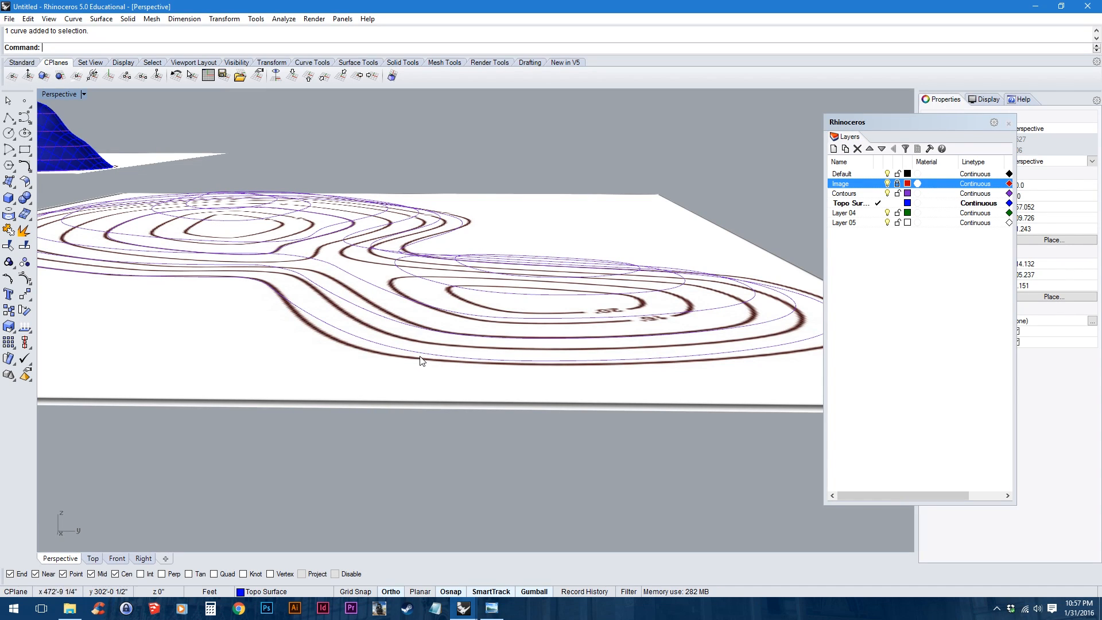
pyautogui.click(421, 360)
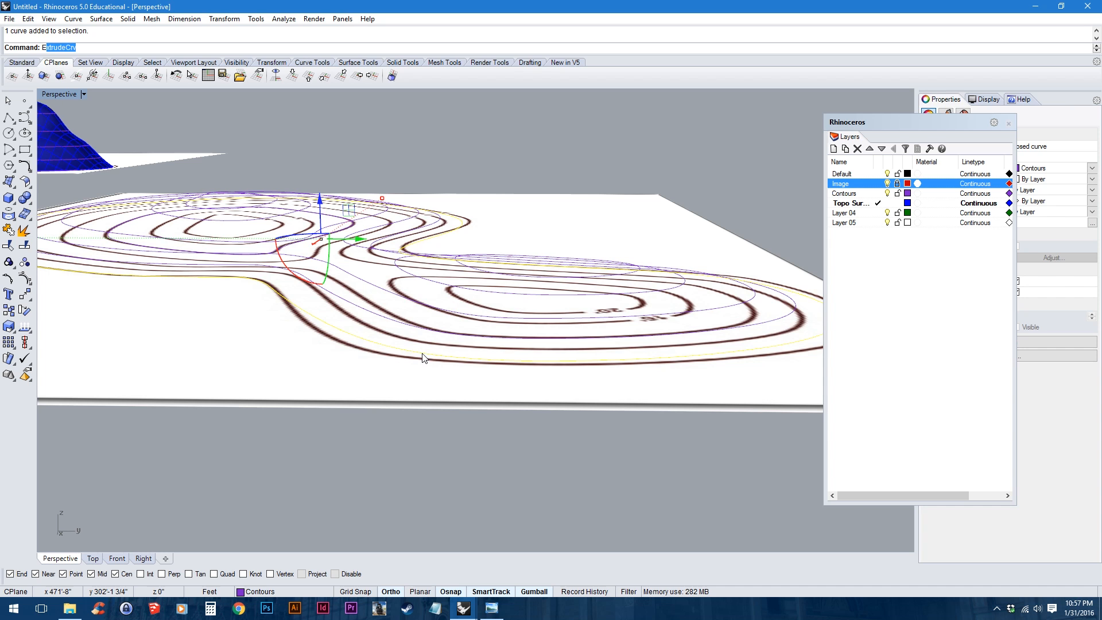
pyautogui.write('Ex')
pyautogui.press('Return')
pyautogui.scroll(5, 408, 352)
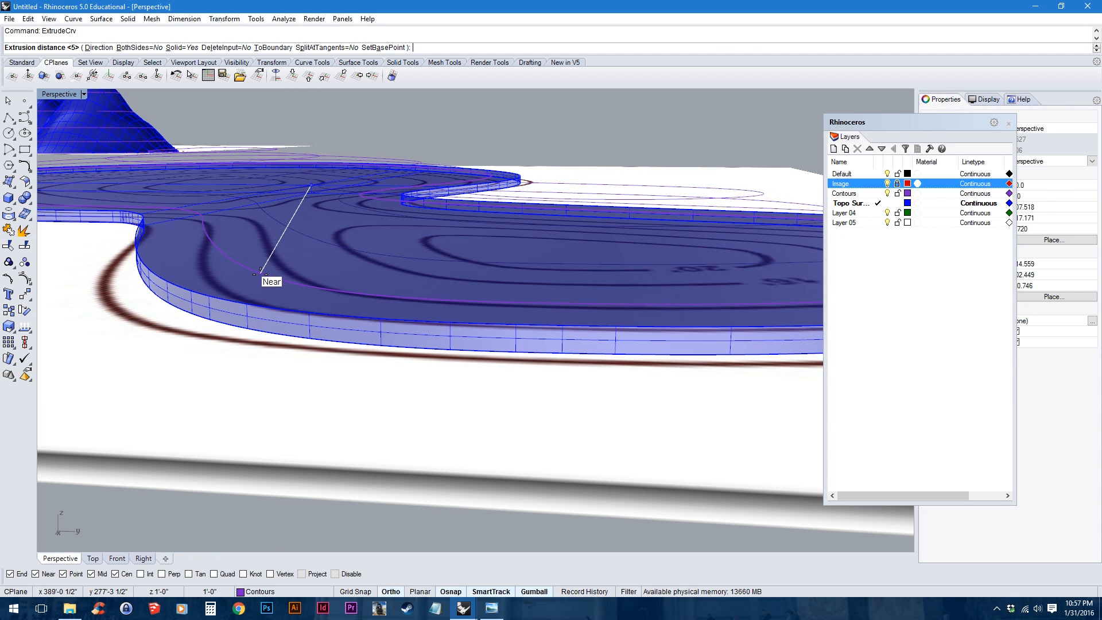
pyautogui.click(268, 279)
pyautogui.click(268, 280)
pyautogui.click(311, 307)
pyautogui.rightClick(311, 307)
pyautogui.click(330, 249)
# Step: Extrude the third shared contour and the smaller hill's lower contour as solids, each up to the next contour level
pyautogui.moveTo(330, 247); pyautogui.dragTo(352, 263, button='right')
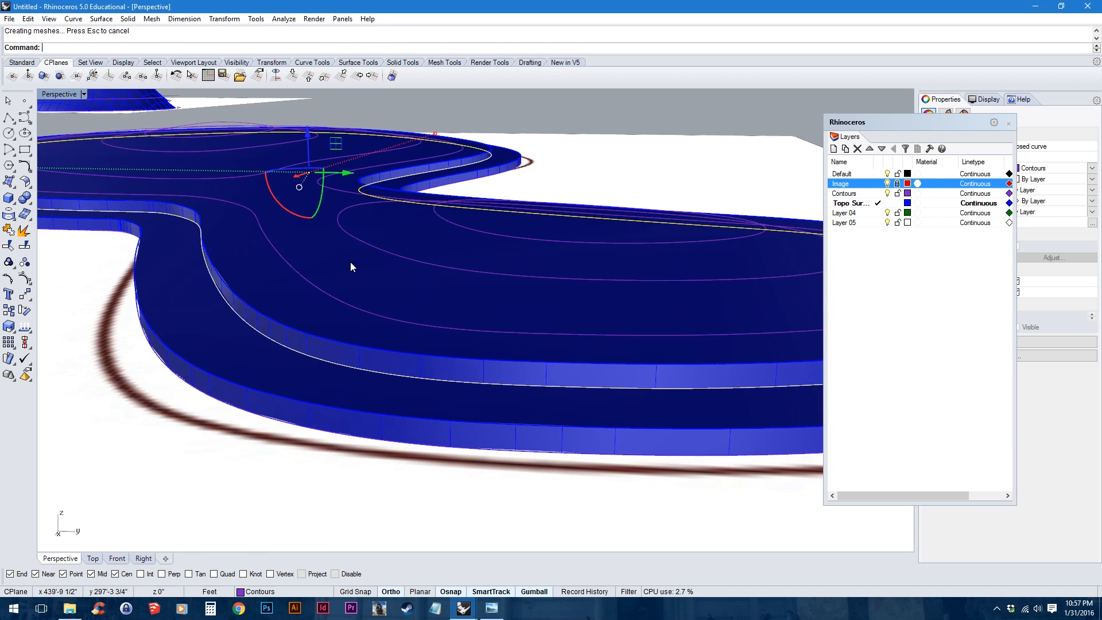
pyautogui.click(337, 298)
pyautogui.rightClick(337, 298)
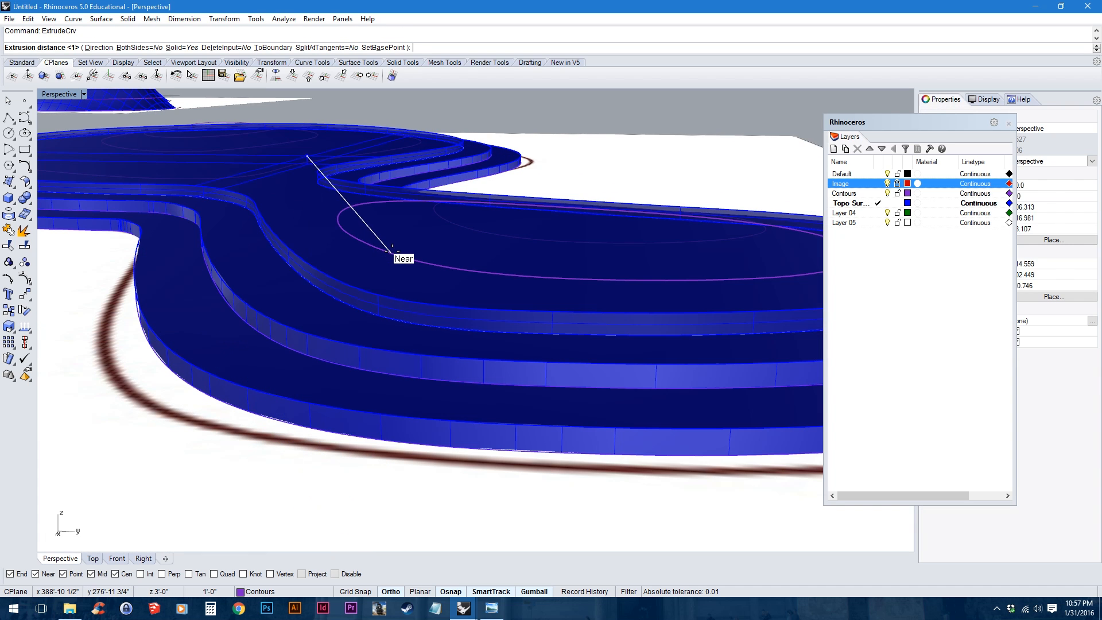
pyautogui.click(396, 255)
pyautogui.click(397, 256)
pyautogui.rightClick(397, 256)
pyautogui.click(467, 229)
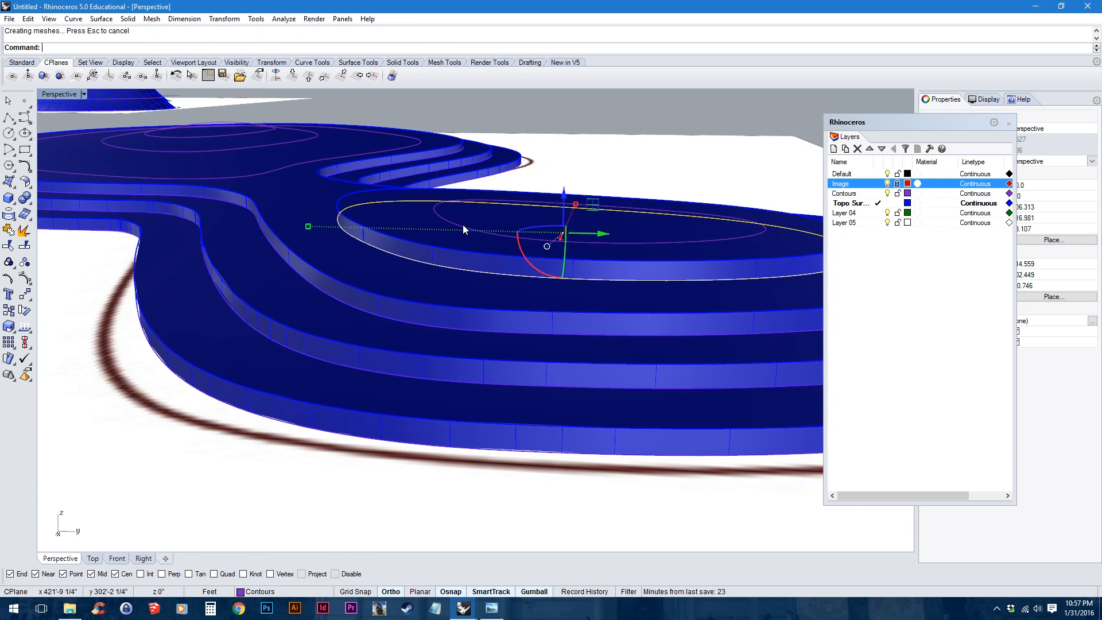
# Step: Extrude the smaller hill's top contour 1 foot as a solid
pyautogui.click(464, 231)
pyautogui.click(493, 257)
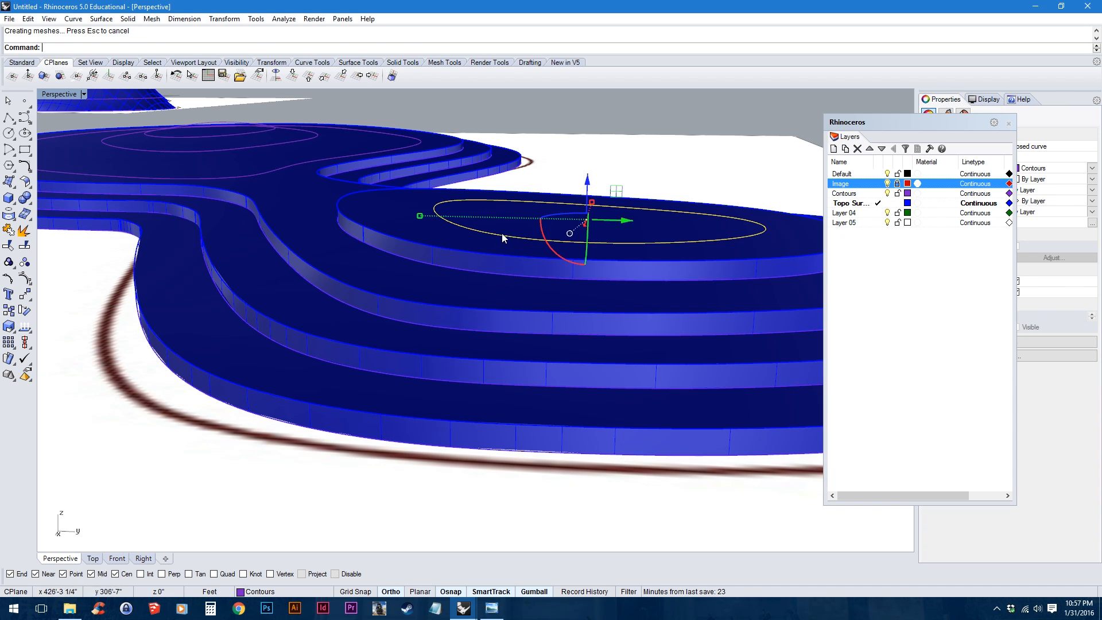
pyautogui.rightClick(504, 239)
pyautogui.rightClick(512, 210)
# Step: Extrude the larger hill's contours below its summit contour as solids, 1 foot each
pyautogui.keyDown('shift'); pyautogui.moveTo(256, 185); pyautogui.dragTo(457, 282, button='right'); pyautogui.keyUp('shift')
pyautogui.click(457, 283)
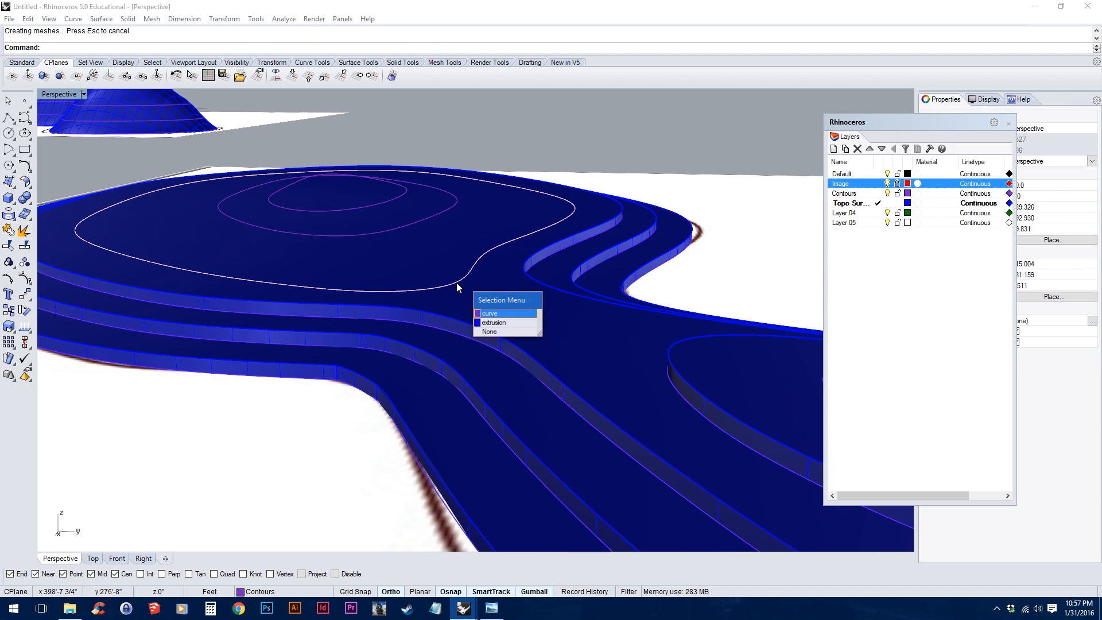
pyautogui.click(492, 314)
pyautogui.rightClick(493, 314)
pyautogui.rightClick(398, 228)
pyautogui.click(391, 229)
pyautogui.rightClick(391, 229)
pyautogui.rightClick(391, 229)
# Step: Extrude the larger hill's innermost contour 1 foot as a solid and clear the selection
pyautogui.click(357, 211)
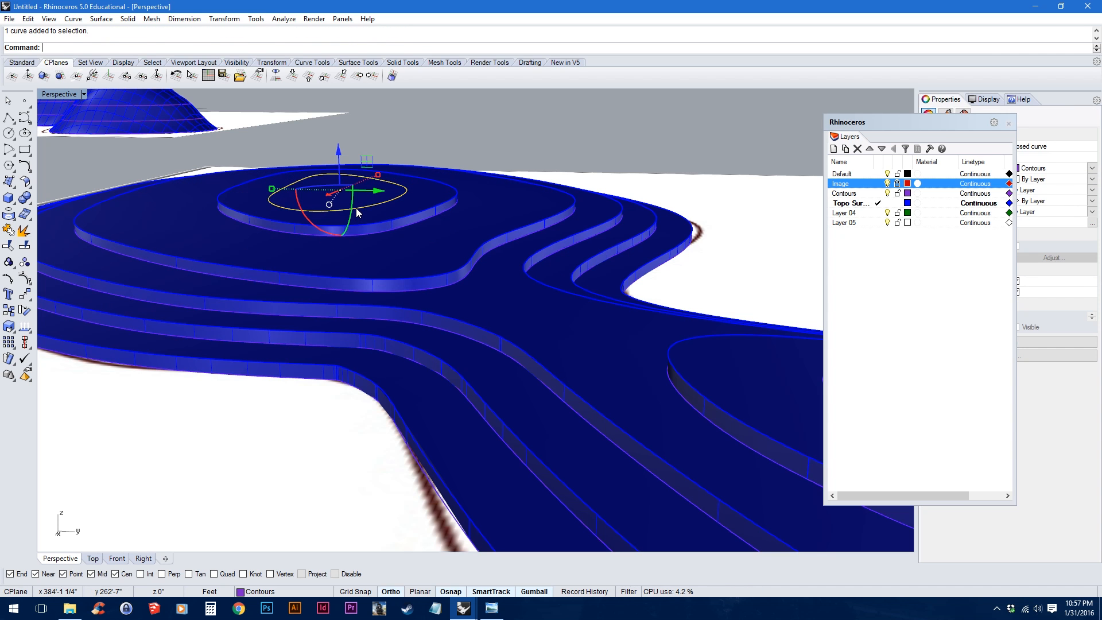
pyautogui.rightClick(356, 211)
pyautogui.write('1')
pyautogui.press('Return')
pyautogui.click(451, 95)
pyautogui.scroll(-5, 491, 304)
pyautogui.moveTo(494, 315); pyautogui.dragTo(396, 307, button='right')
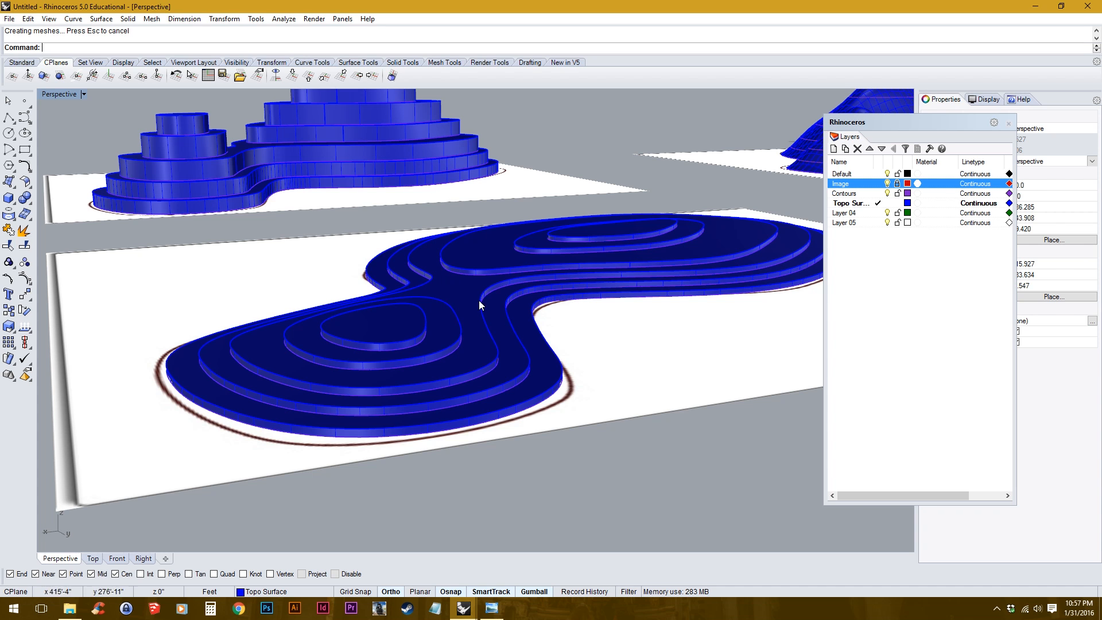
pyautogui.moveTo(453, 299); pyautogui.dragTo(474, 301, button='right')
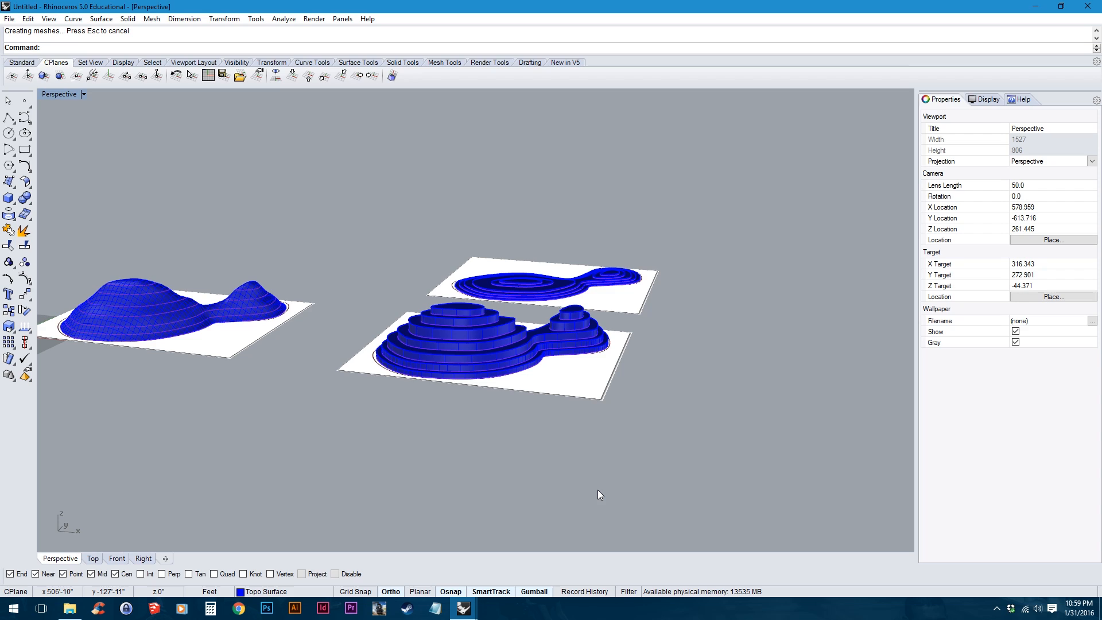
# Step: Switch to the open file "contour lines from a site plan.3dm" and copy all its contour curves to the clipboard
pyautogui.moveTo(462, 614)
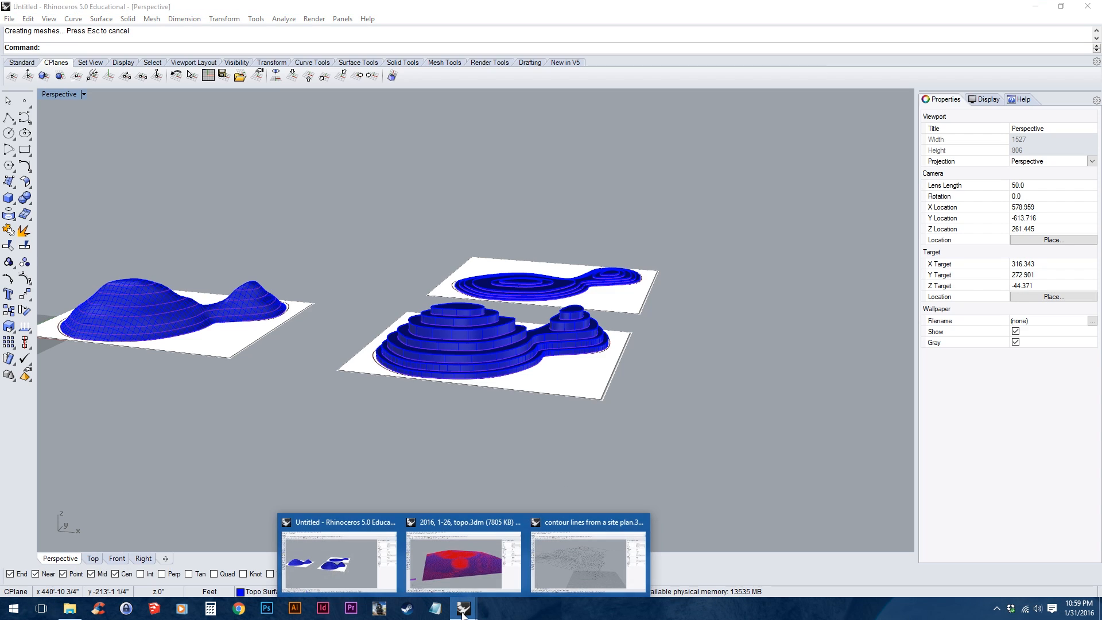
pyautogui.click(563, 567)
pyautogui.moveTo(580, 352); pyautogui.dragTo(510, 361, button='right')
pyautogui.moveTo(412, 358)
pyautogui.mouseDown(button='right')
pyautogui.moveTo(461, 347)
pyautogui.moveTo(406, 343)
pyautogui.mouseUp(button='right')
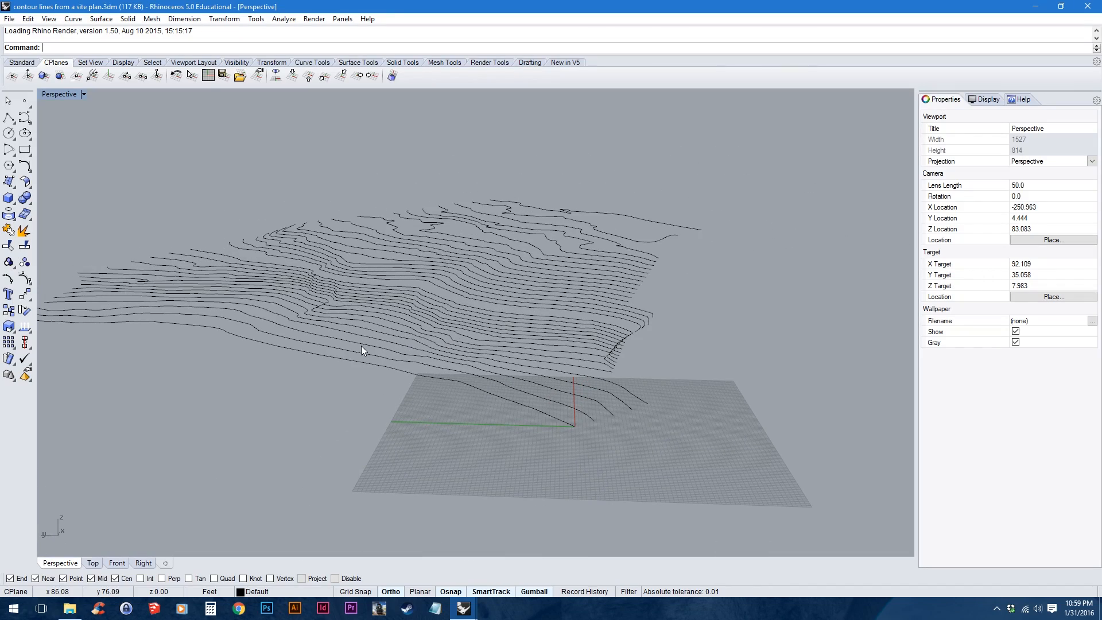
pyautogui.moveTo(488, 349); pyautogui.dragTo(464, 352, button='right')
pyautogui.scroll(-4, 464, 351)
pyautogui.moveTo(705, 173); pyautogui.dragTo(460, 354)
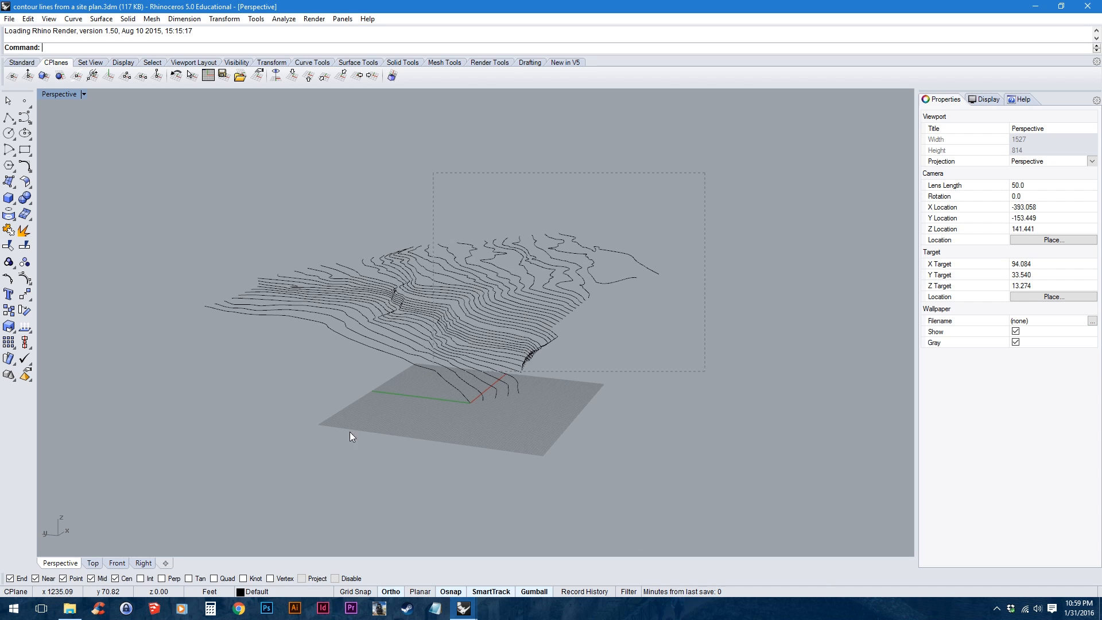
pyautogui.moveTo(184, 547); pyautogui.dragTo(184, 545)
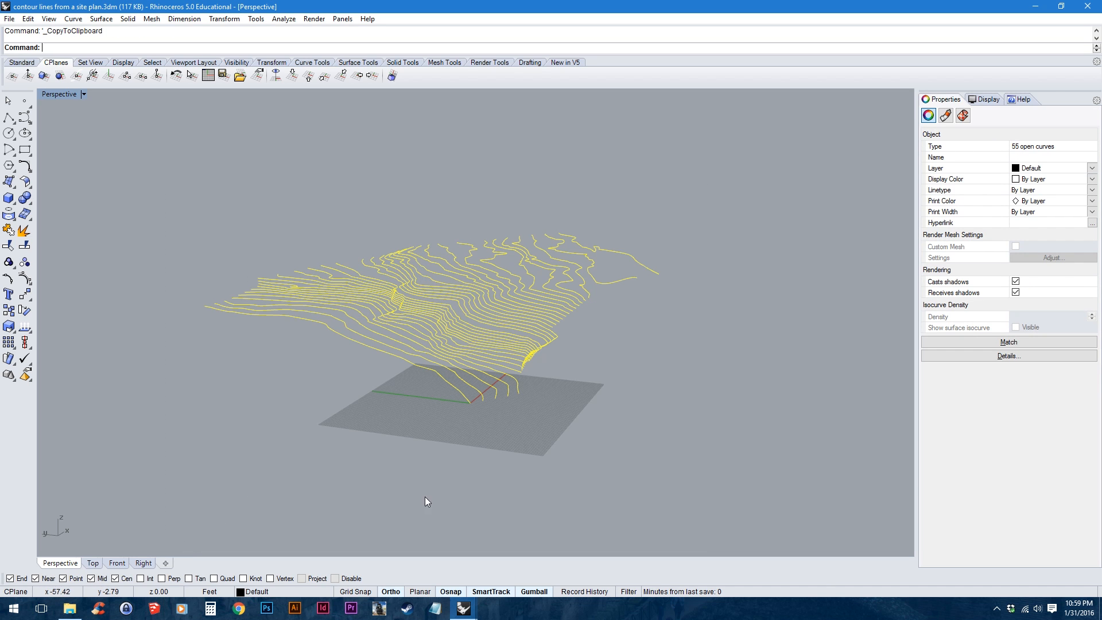
# Step: Switch to the open Untitled file with the hill models and paste the copied site-plan contour curves into it
pyautogui.moveTo(464, 609)
pyautogui.click(336, 551)
pyautogui.moveTo(365, 506); pyautogui.dragTo(431, 331, button='right')
pyautogui.scroll(-3, 493, 374)
pyautogui.hotkey('ctrl', 'v')
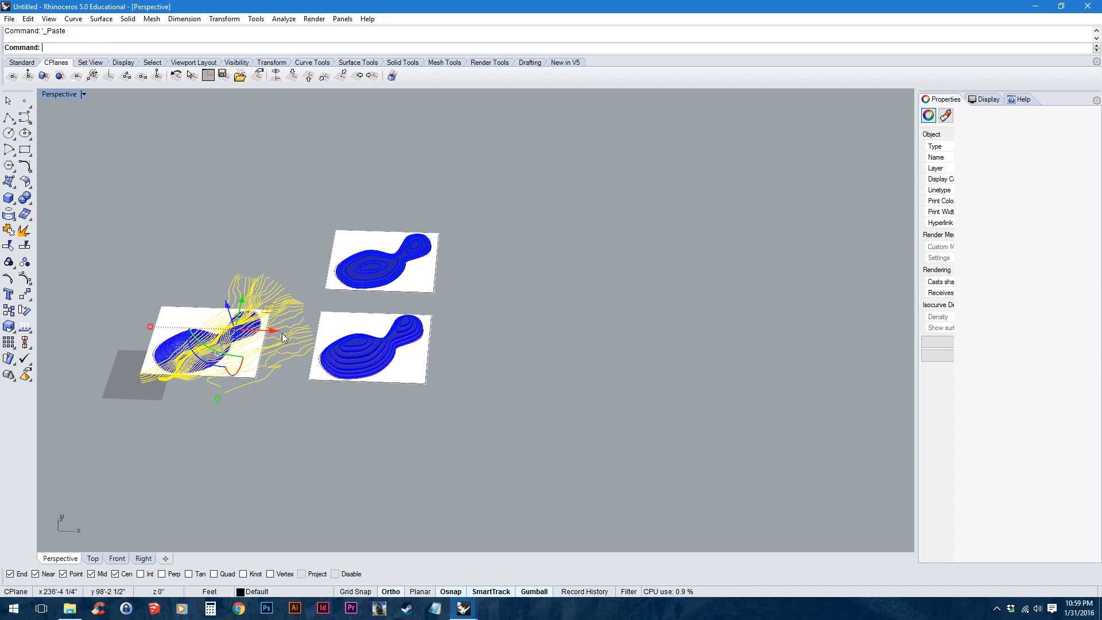
# Step: Move the pasted contours clear of the hill models along the red axis, rotate them a quarter turn and turn Ortho off
pyautogui.moveTo(272, 340); pyautogui.dragTo(586, 348)
pyautogui.moveTo(524, 370); pyautogui.dragTo(692, 370)
pyautogui.click(581, 380)
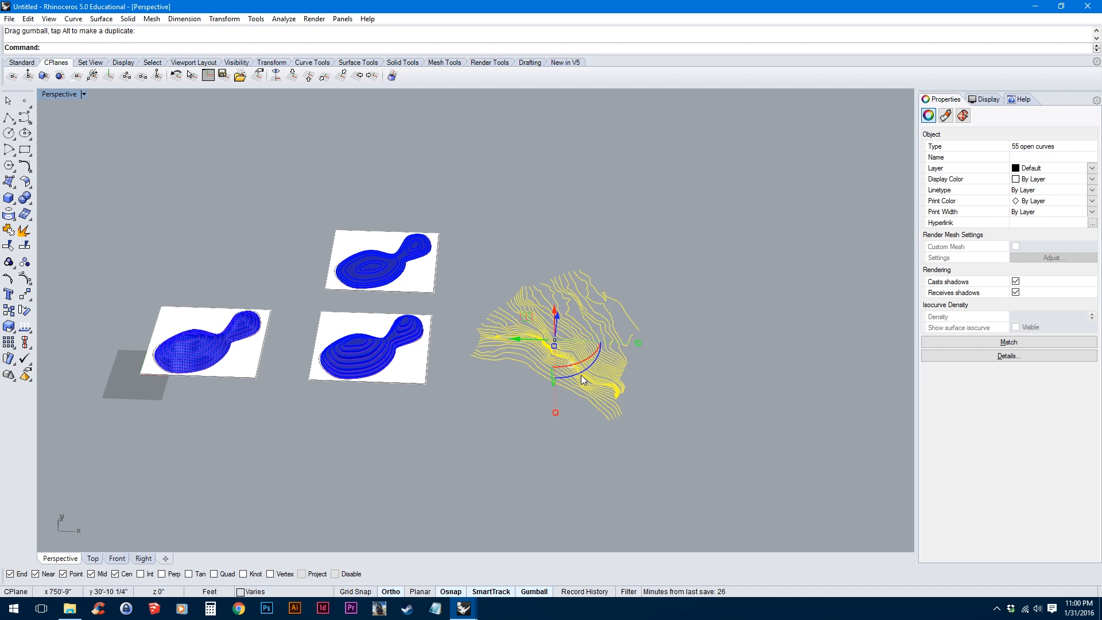
pyautogui.press('F8')
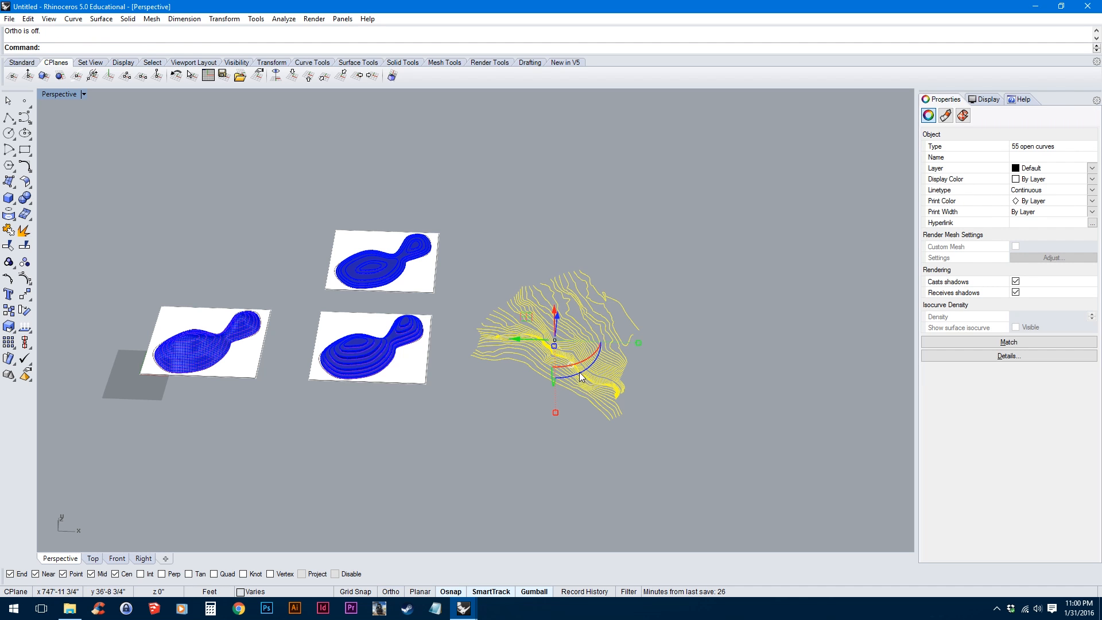
pyautogui.click(582, 378)
pyautogui.press('Escape')
# Step: Assign all the pasted site-plan contours to the Contours layer and open the layer manager
pyautogui.scroll(3, 603, 384)
pyautogui.moveTo(603, 384); pyautogui.dragTo(505, 327, button='right')
pyautogui.moveTo(737, 154); pyautogui.dragTo(221, 496)
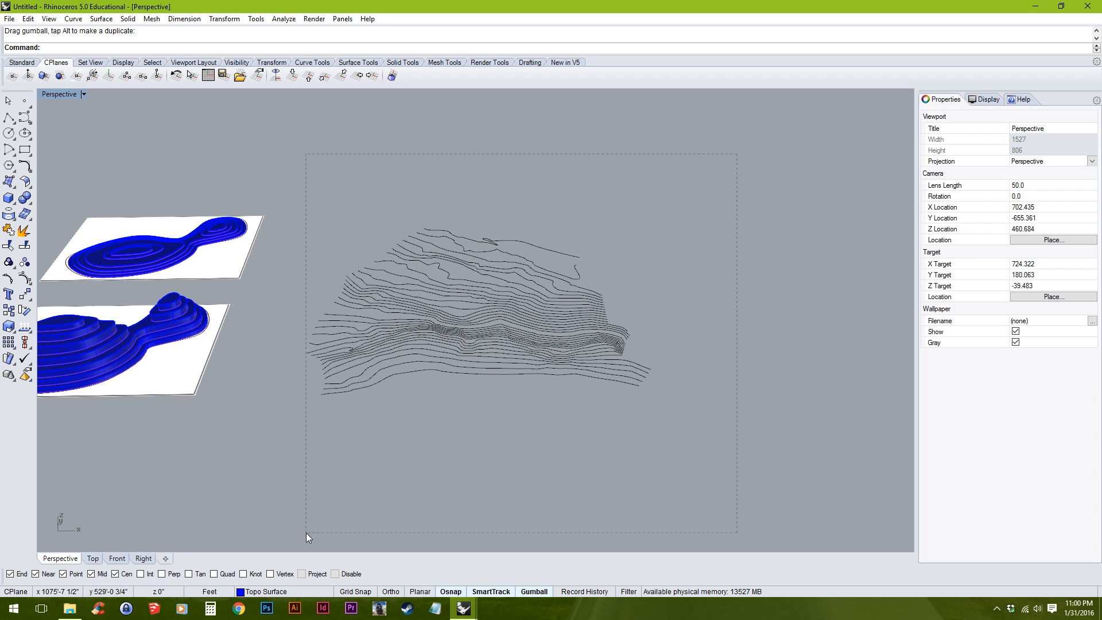
pyautogui.moveTo(309, 538); pyautogui.dragTo(308, 538)
pyautogui.click(307, 591)
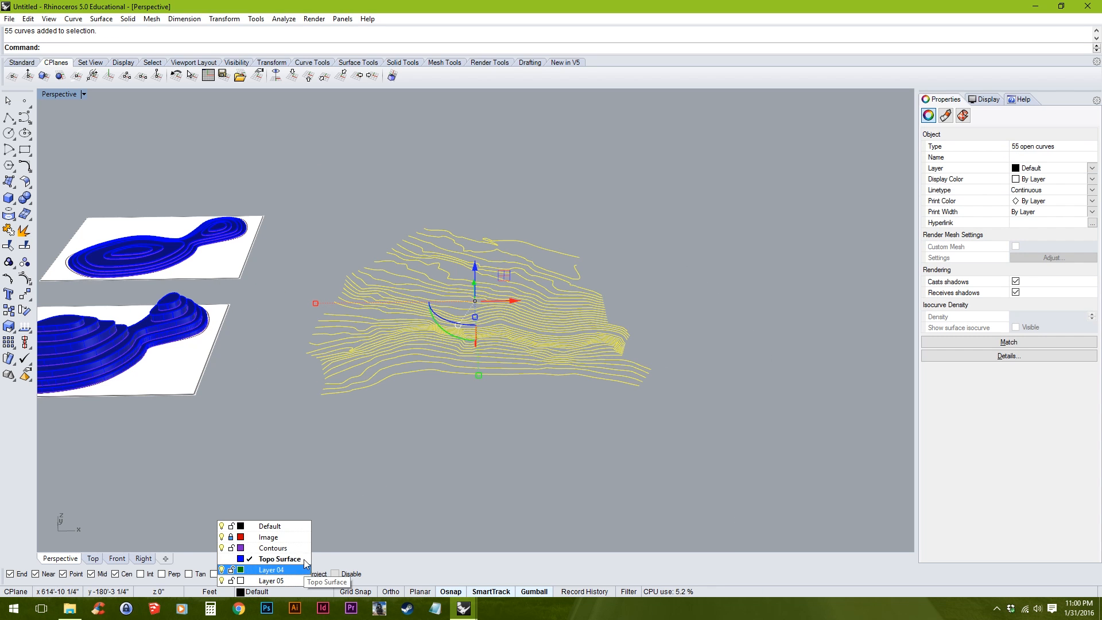
pyautogui.click(273, 548)
pyautogui.click(573, 408)
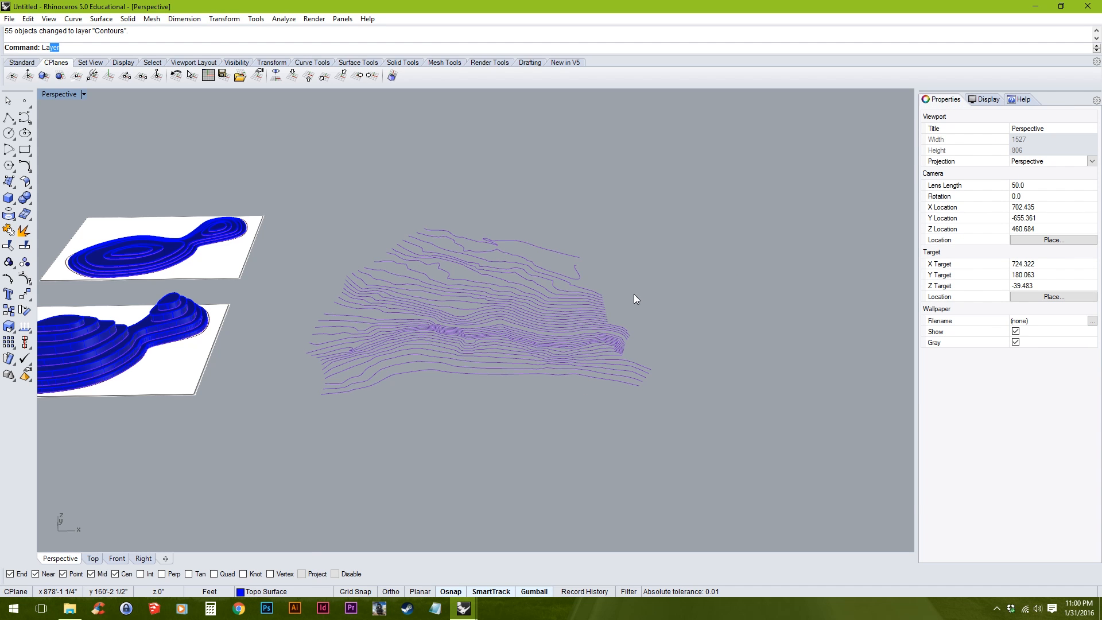
pyautogui.press('Return')
# Step: Create a Patch surface from all the site-plan contours with 0.01 sample point spacing, 50 U and V spans and stiffness 1
pyautogui.moveTo(534, 350); pyautogui.dragTo(480, 337, button='right')
pyautogui.moveTo(683, 210); pyautogui.dragTo(300, 460)
pyautogui.moveTo(398, 375); pyautogui.dragTo(418, 342, button='right')
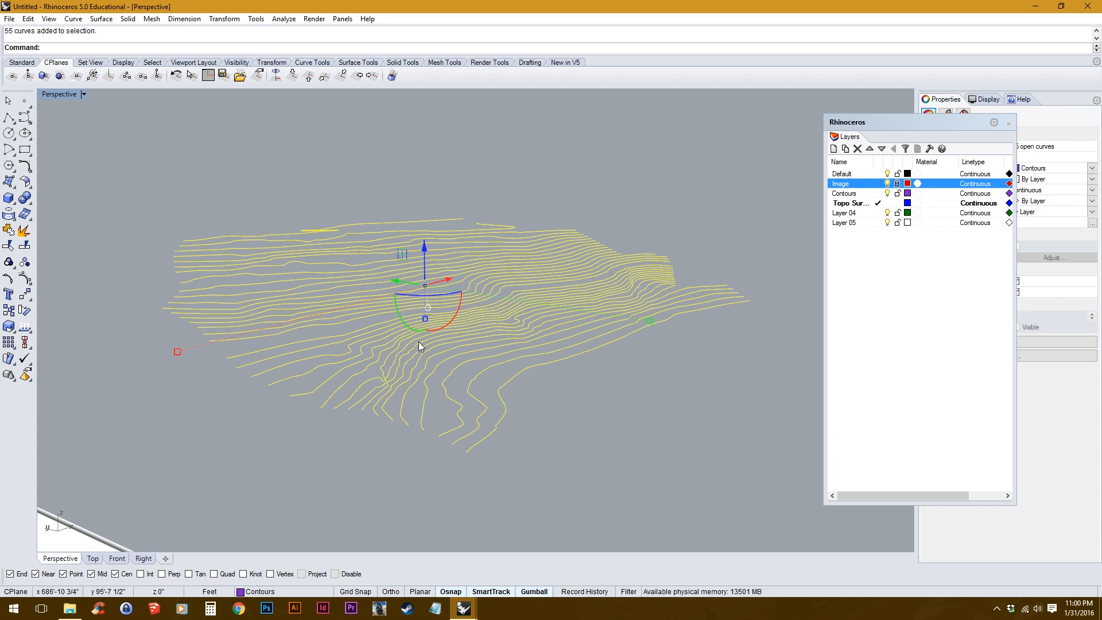
pyautogui.write('Patch')
pyautogui.press('Return')
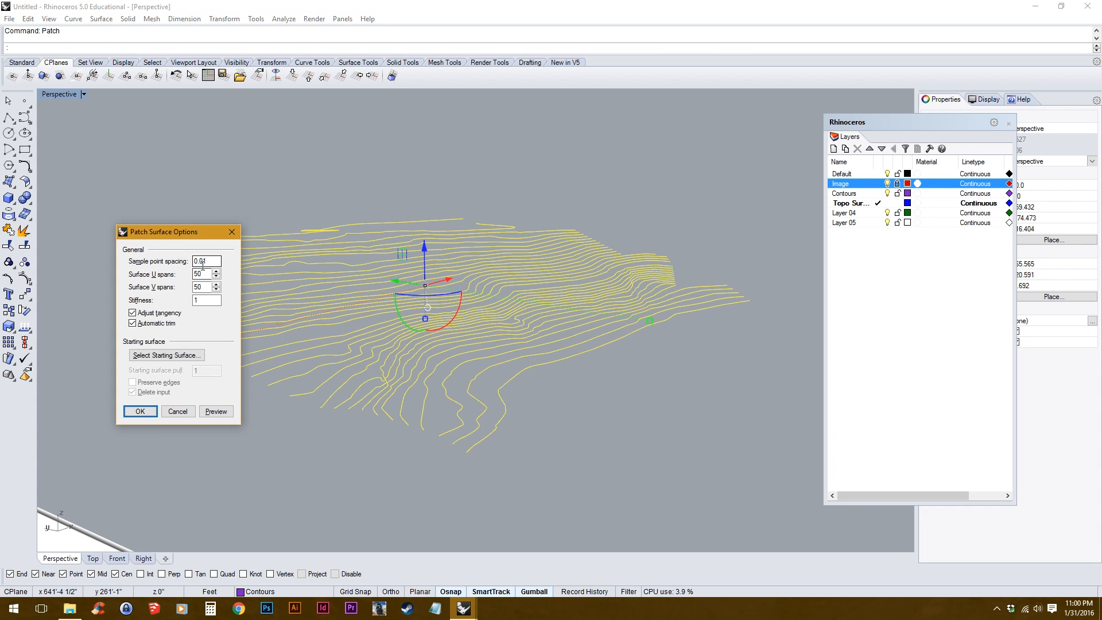
pyautogui.click(202, 275)
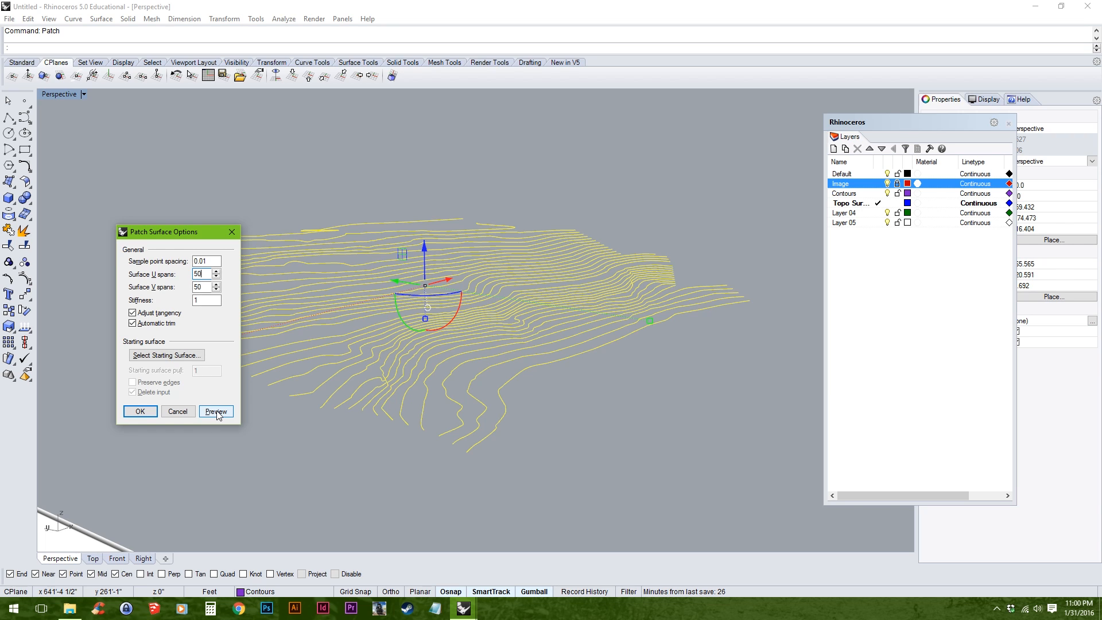
pyautogui.click(143, 411)
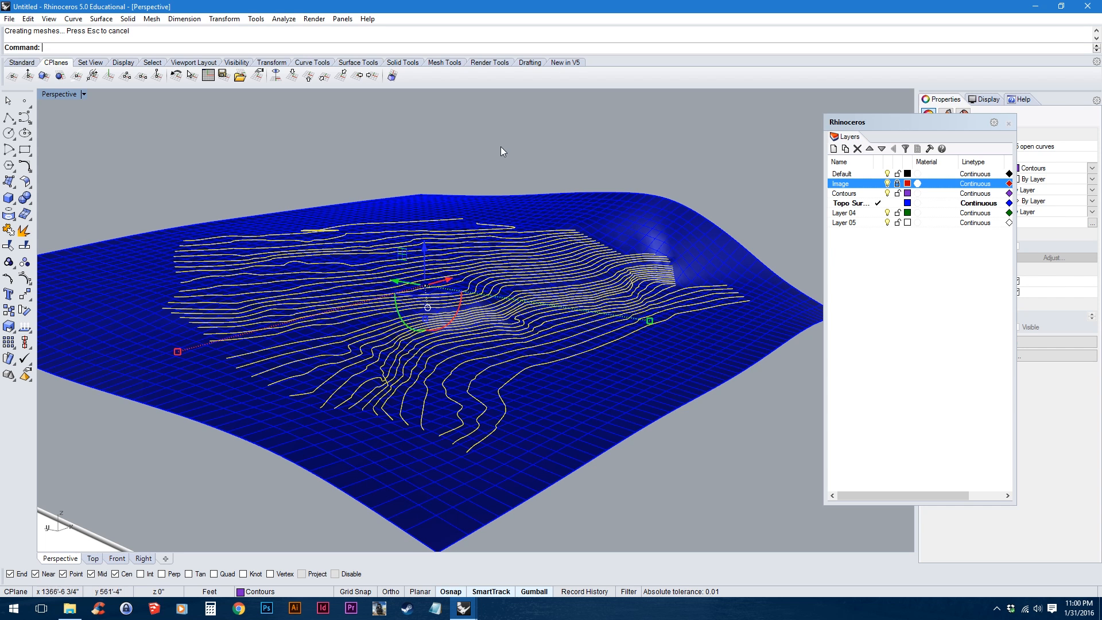
pyautogui.press('Escape')
pyautogui.moveTo(504, 265); pyautogui.dragTo(271, 313, button='right')
pyautogui.scroll(-10, 308, 300)
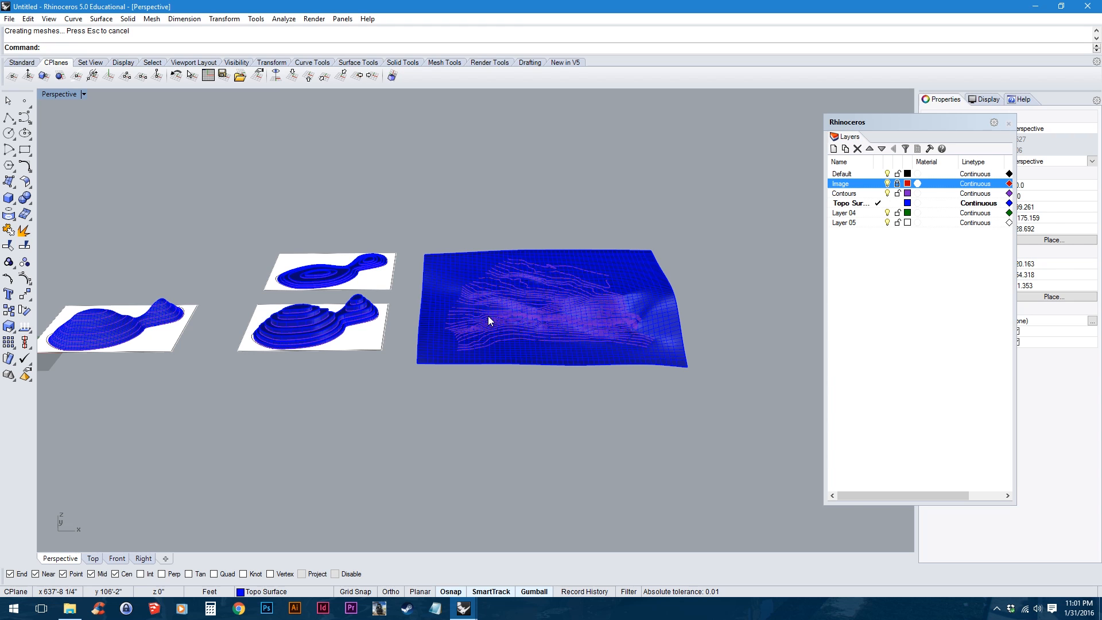
# Step: Switch to SketchUp and erase the default human figure from the empty model
pyautogui.click(153, 614)
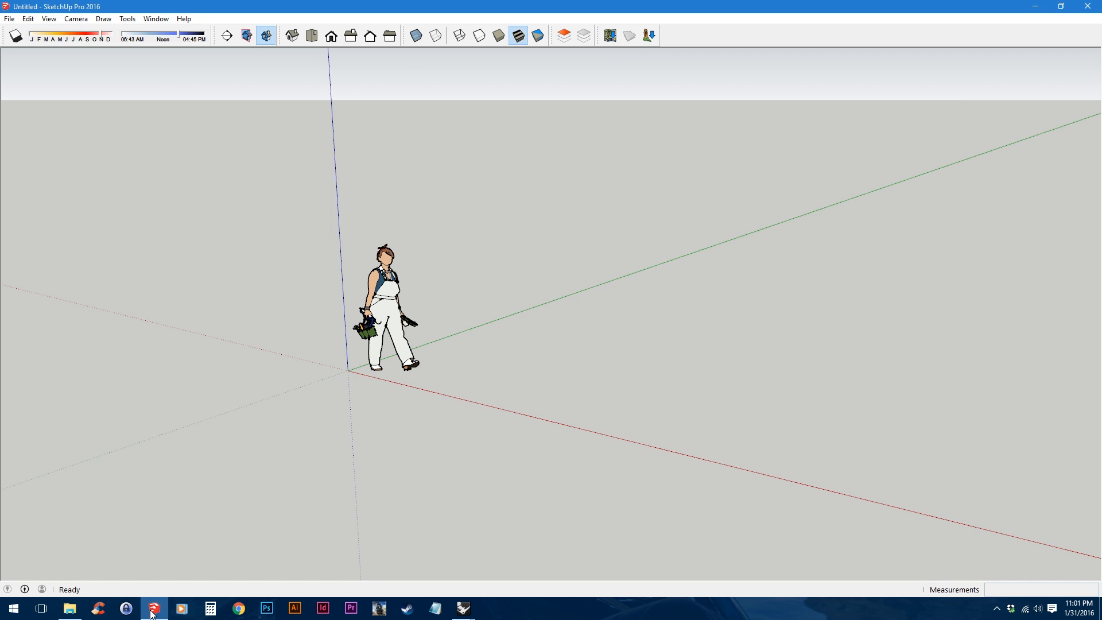
pyautogui.press('e')
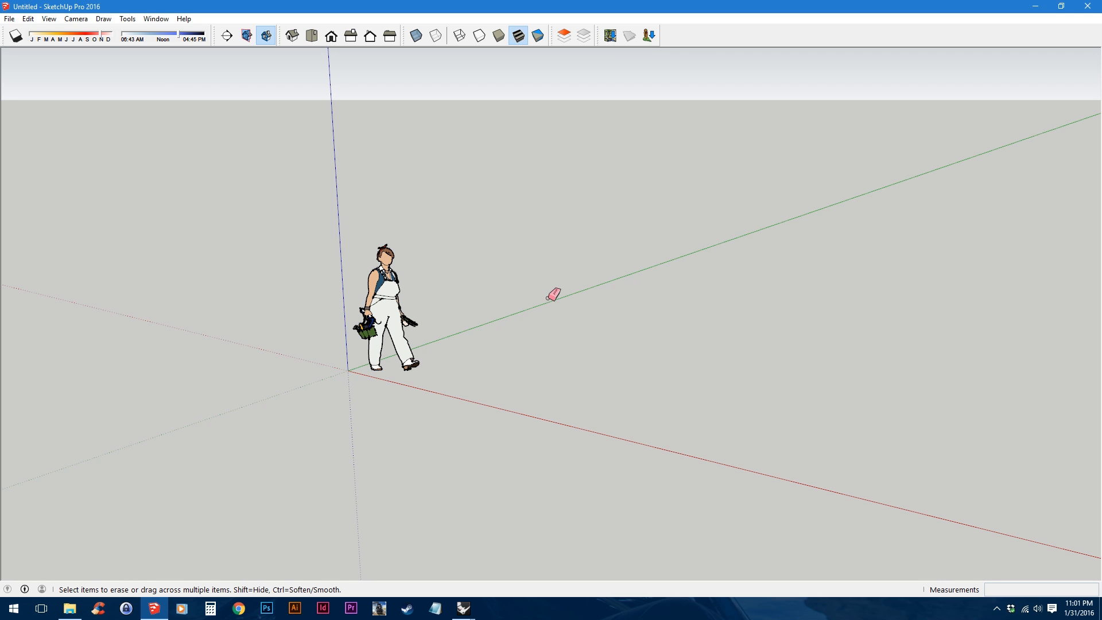
pyautogui.click(397, 263)
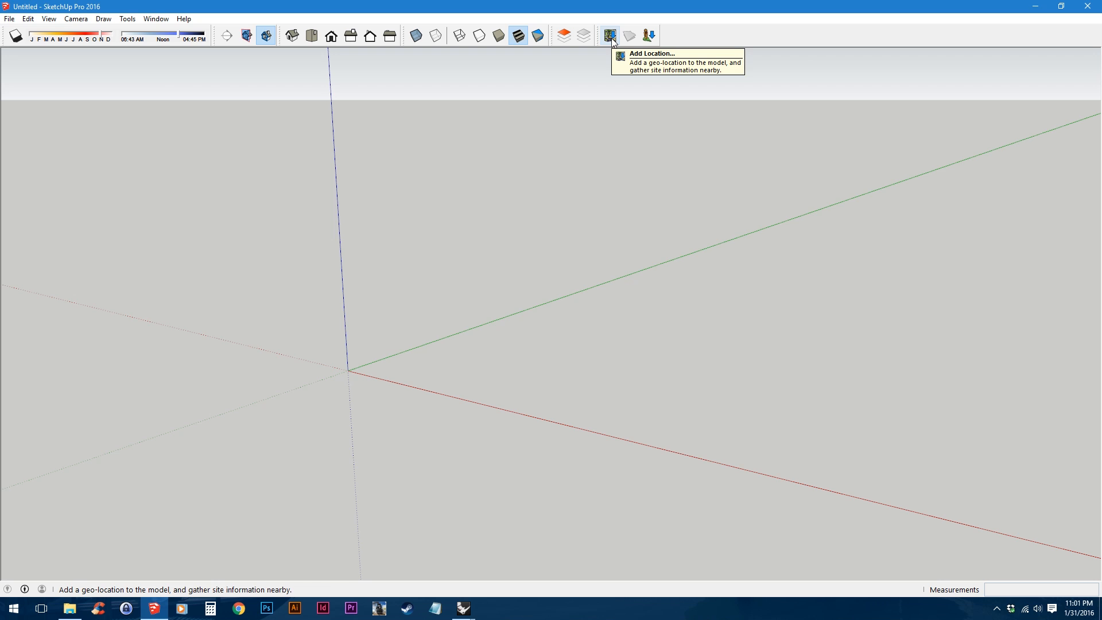
# Step: Hide the location tools and show them again
pyautogui.rightClick(702, 36)
pyautogui.click(764, 198)
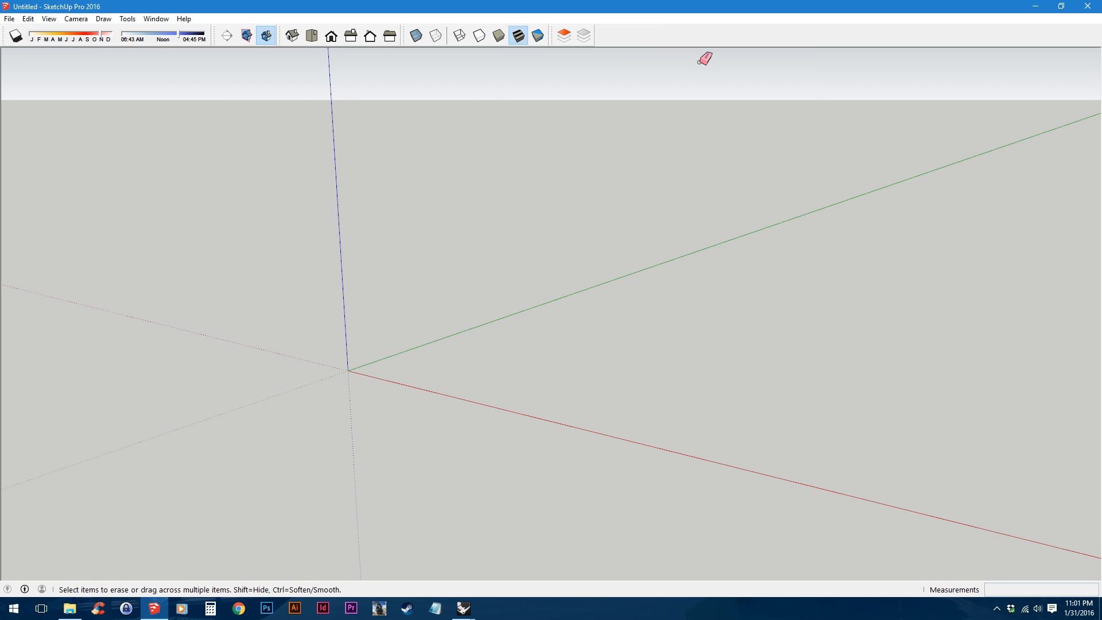
pyautogui.rightClick(696, 40)
pyautogui.click(764, 200)
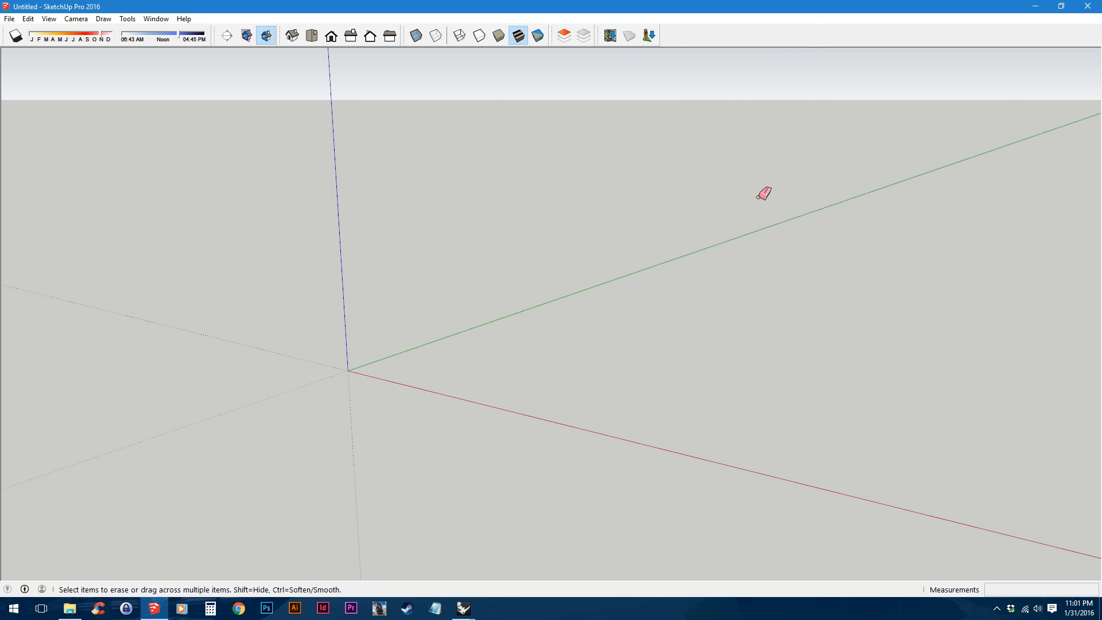
# Step: Start adding a geo-location to the model, enlarge the map window and search for 01003
pyautogui.click(611, 36)
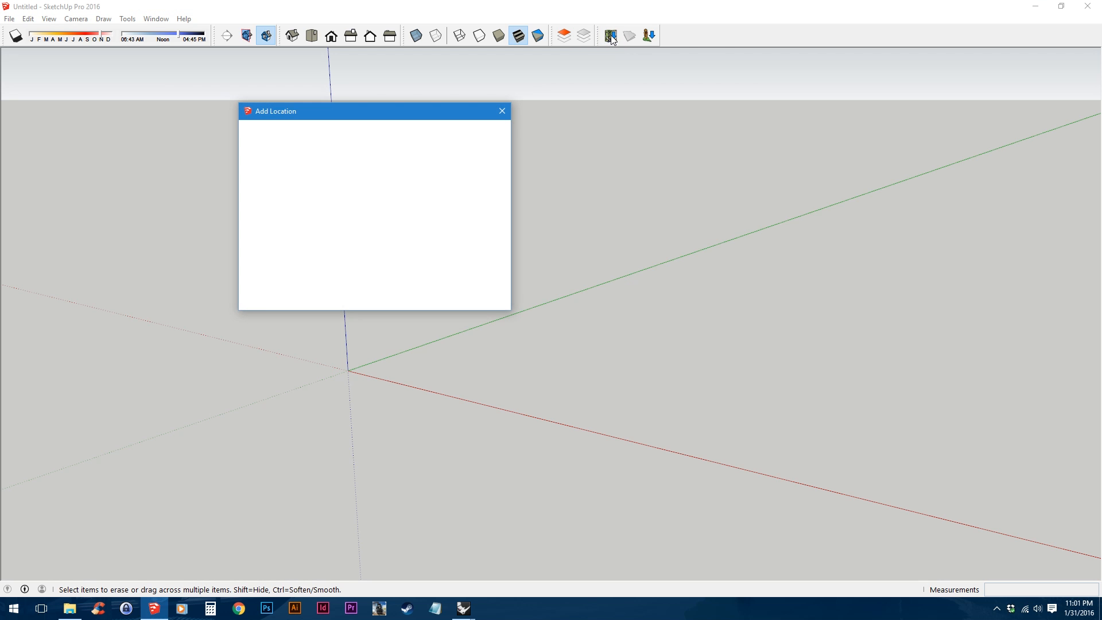
pyautogui.moveTo(443, 111); pyautogui.dragTo(373, 45)
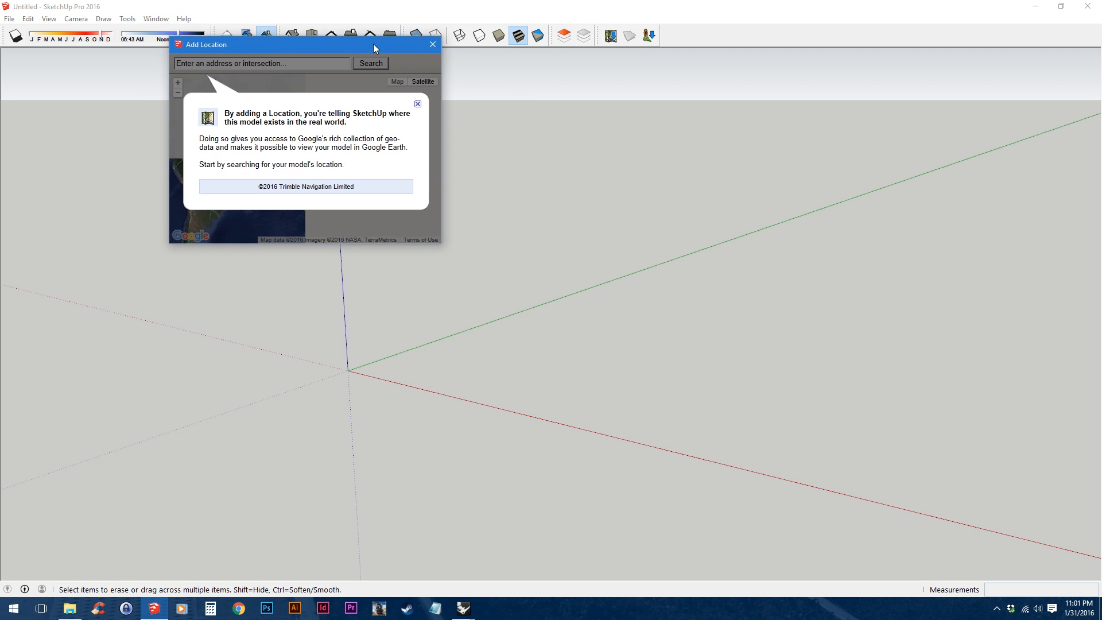
pyautogui.moveTo(468, 280); pyautogui.dragTo(1001, 483)
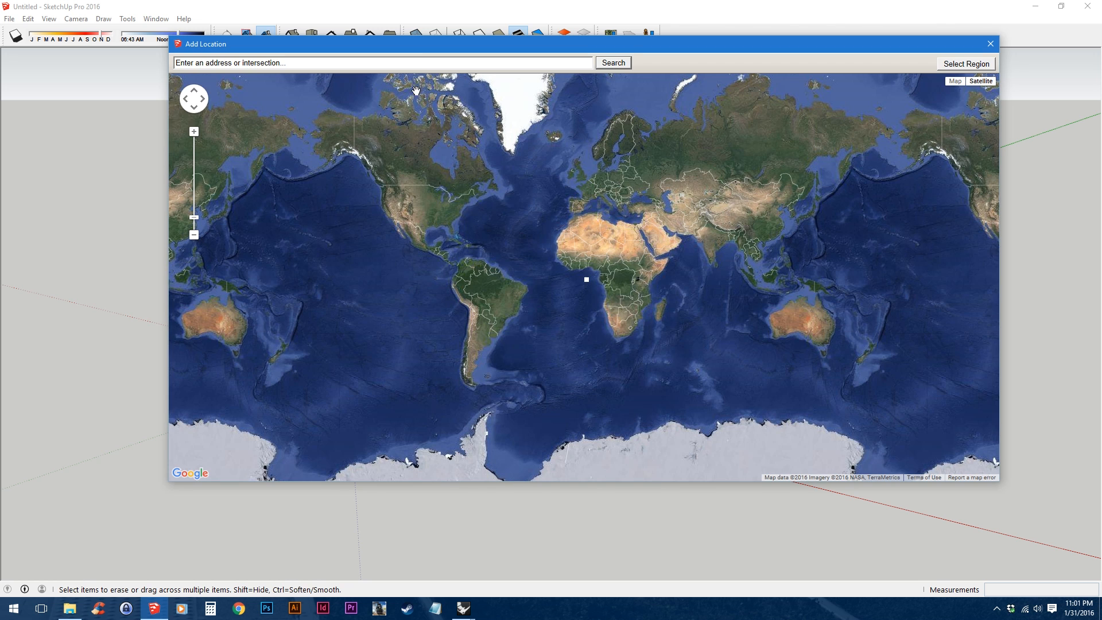
pyautogui.click(420, 64)
pyautogui.write('01003')
pyautogui.press('Return')
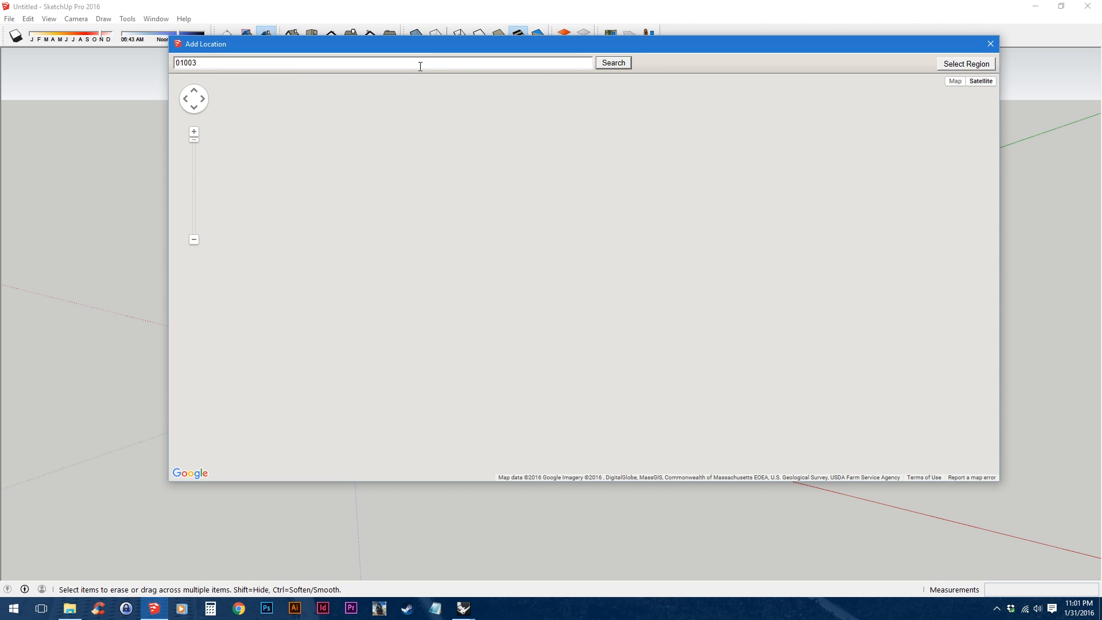
# Step: Bring the map to the hills of Mt. Sugarloaf Reservation between South Deerfield and the Connecticut River at Sunderland
pyautogui.scroll(-4, 580, 294)
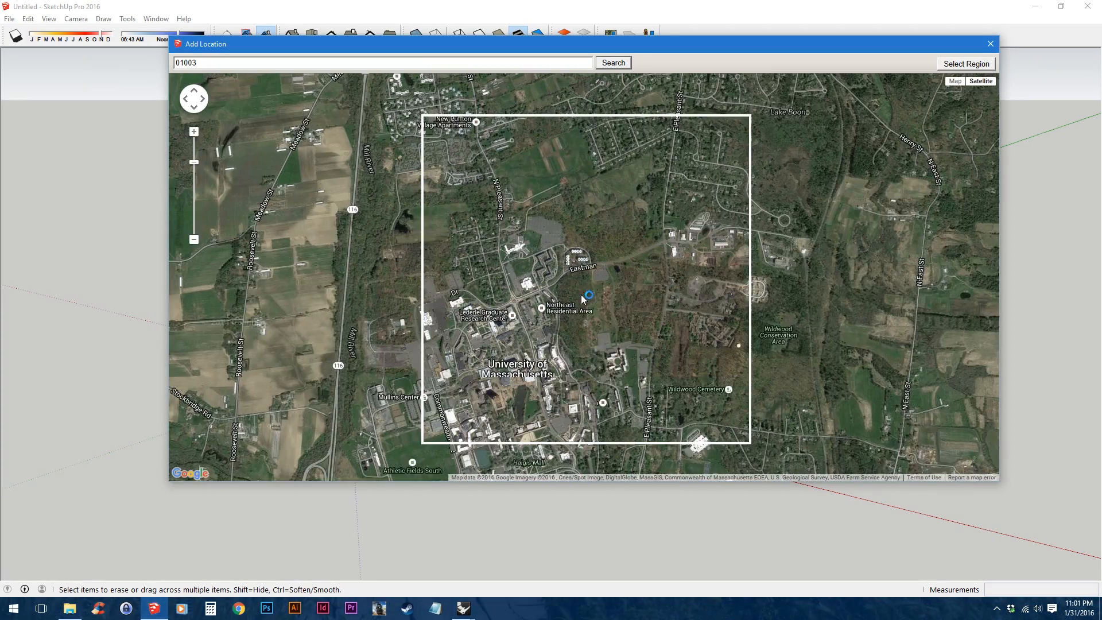
pyautogui.moveTo(581, 295); pyautogui.dragTo(703, 451)
pyautogui.moveTo(482, 225); pyautogui.dragTo(557, 359)
pyautogui.scroll(-1, 591, 290)
pyautogui.moveTo(522, 199); pyautogui.dragTo(627, 343)
pyautogui.moveTo(408, 165); pyautogui.dragTo(574, 308)
pyautogui.moveTo(522, 281); pyautogui.dragTo(603, 431)
pyautogui.moveTo(460, 230); pyautogui.dragTo(470, 379)
pyautogui.moveTo(470, 312); pyautogui.dragTo(424, 260)
pyautogui.scroll(1, 579, 300)
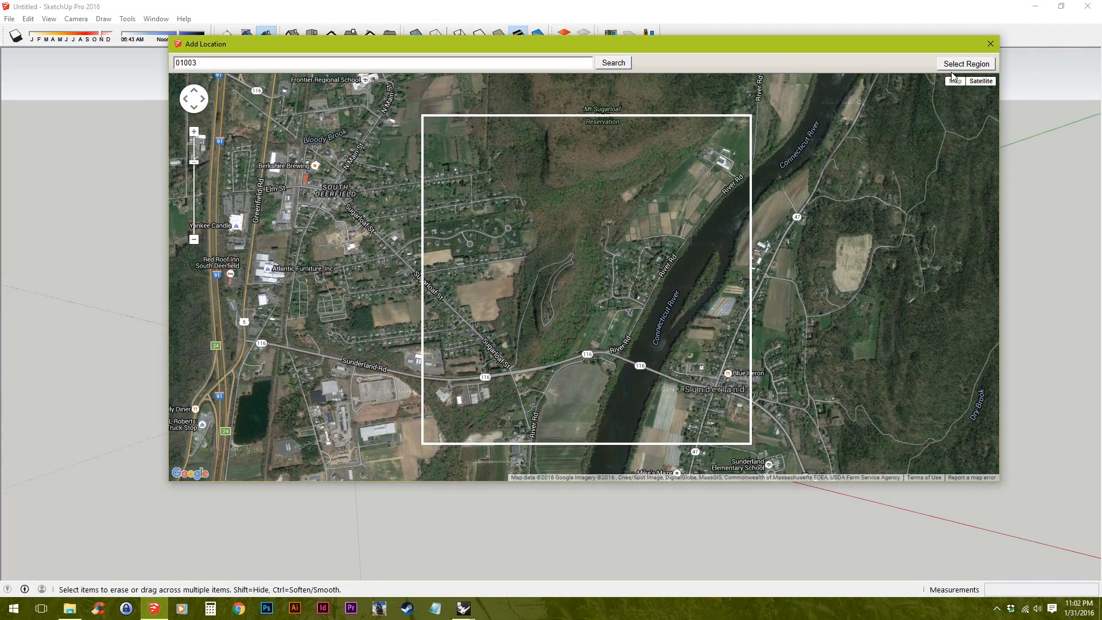
# Step: Crop the capture region to the hills and the adjoining river stretch, and grab it into the model
pyautogui.click(960, 64)
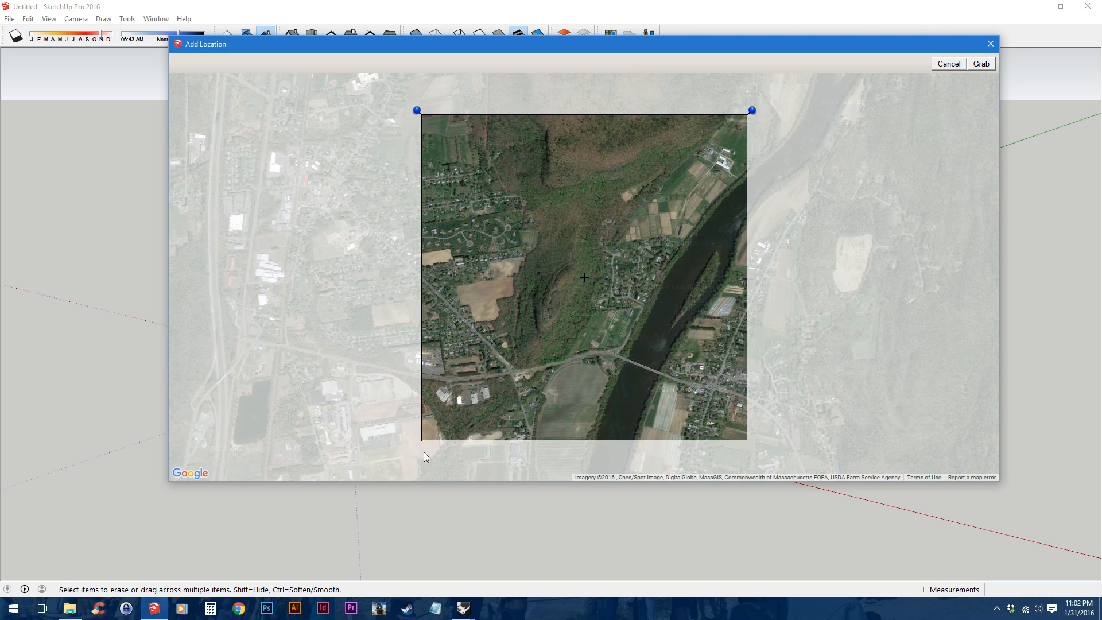
pyautogui.moveTo(419, 447); pyautogui.dragTo(469, 379)
pyautogui.moveTo(752, 110)
pyautogui.mouseDown()
pyautogui.moveTo(787, 105)
pyautogui.moveTo(756, 118)
pyautogui.mouseUp()
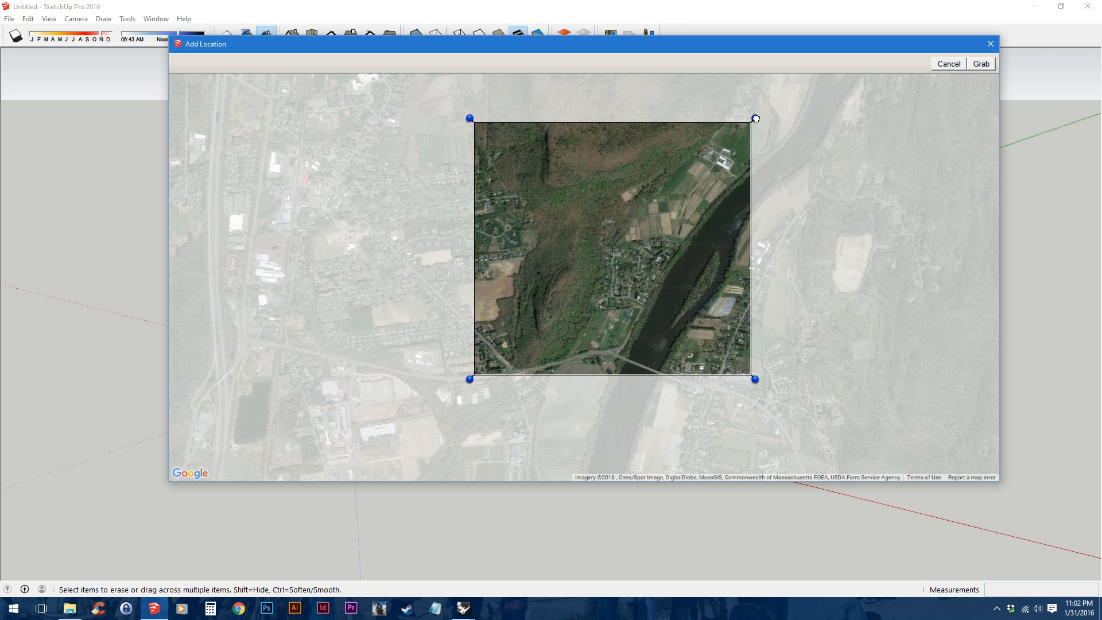
pyautogui.click(988, 66)
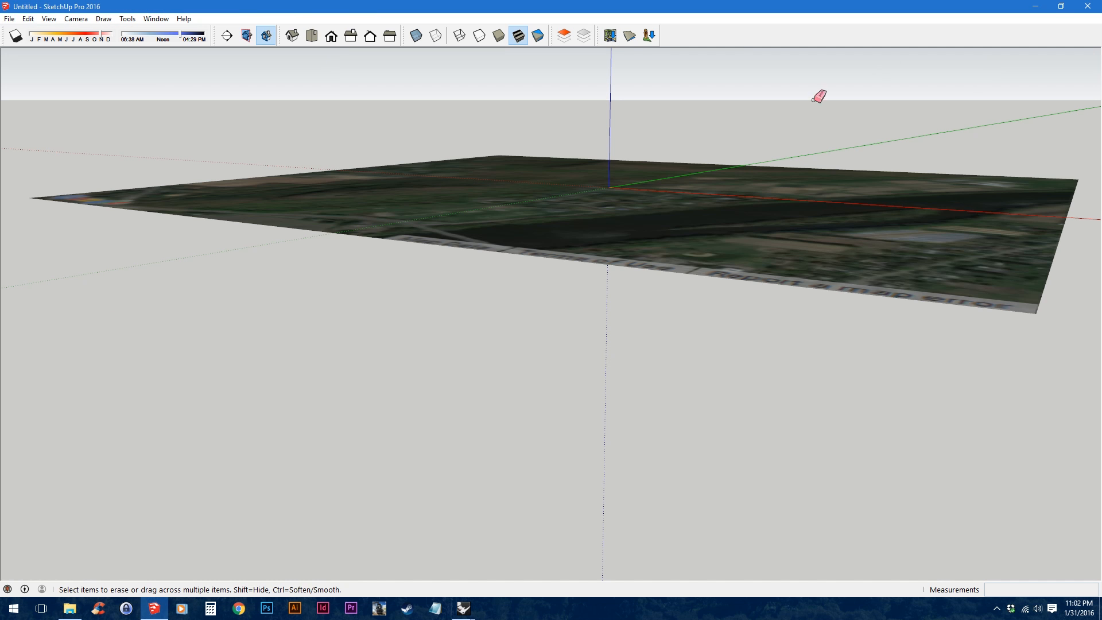
# Step: Turn on the 3D terrain of the imported map area
pyautogui.moveTo(583, 123); pyautogui.dragTo(718, 221, button='middle')
pyautogui.press('h')
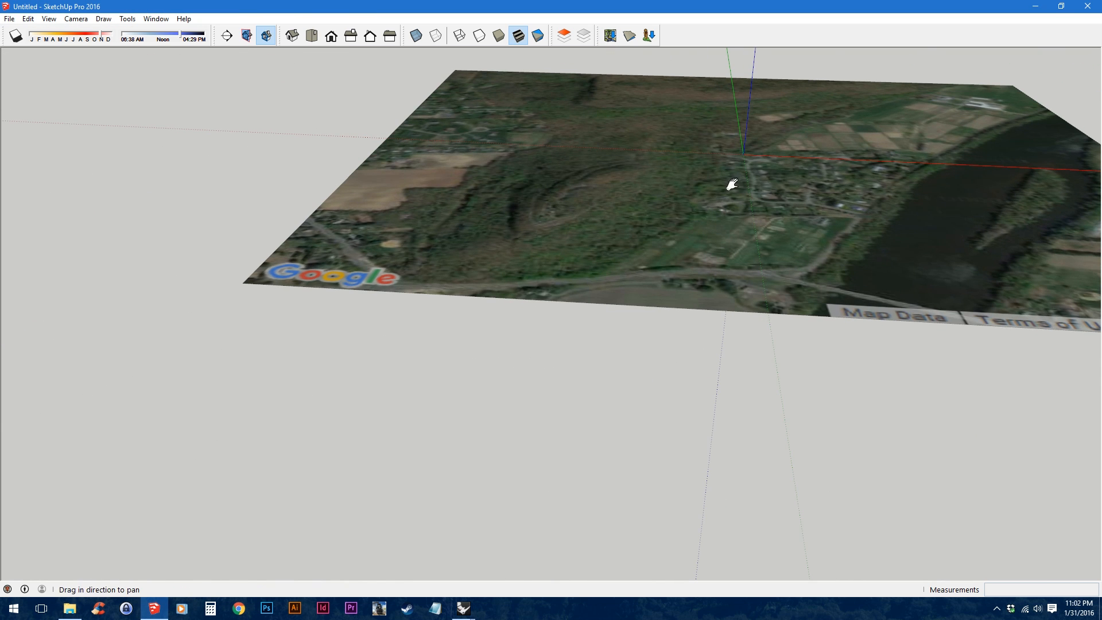
pyautogui.moveTo(726, 190); pyautogui.dragTo(506, 232)
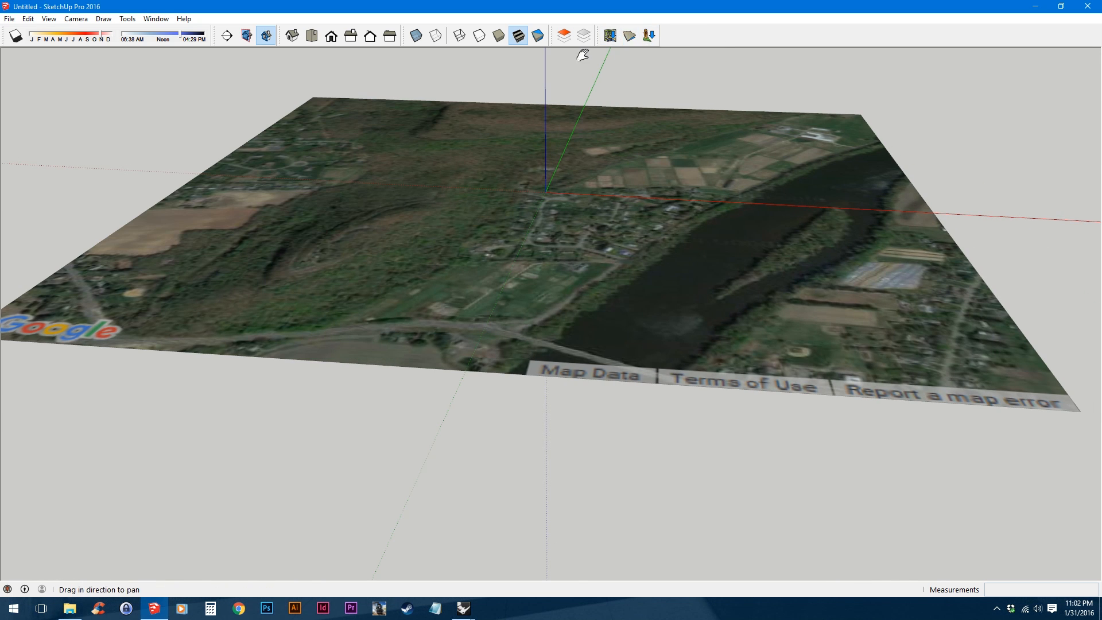
pyautogui.click(632, 37)
pyautogui.moveTo(696, 243); pyautogui.dragTo(631, 229, button='middle')
pyautogui.keyDown('shift'); pyautogui.moveTo(631, 229); pyautogui.dragTo(587, 237, button='middle'); pyautogui.keyUp('shift')
pyautogui.keyDown('shift'); pyautogui.moveTo(603, 106); pyautogui.dragTo(581, 143, button='middle'); pyautogui.keyUp('shift')
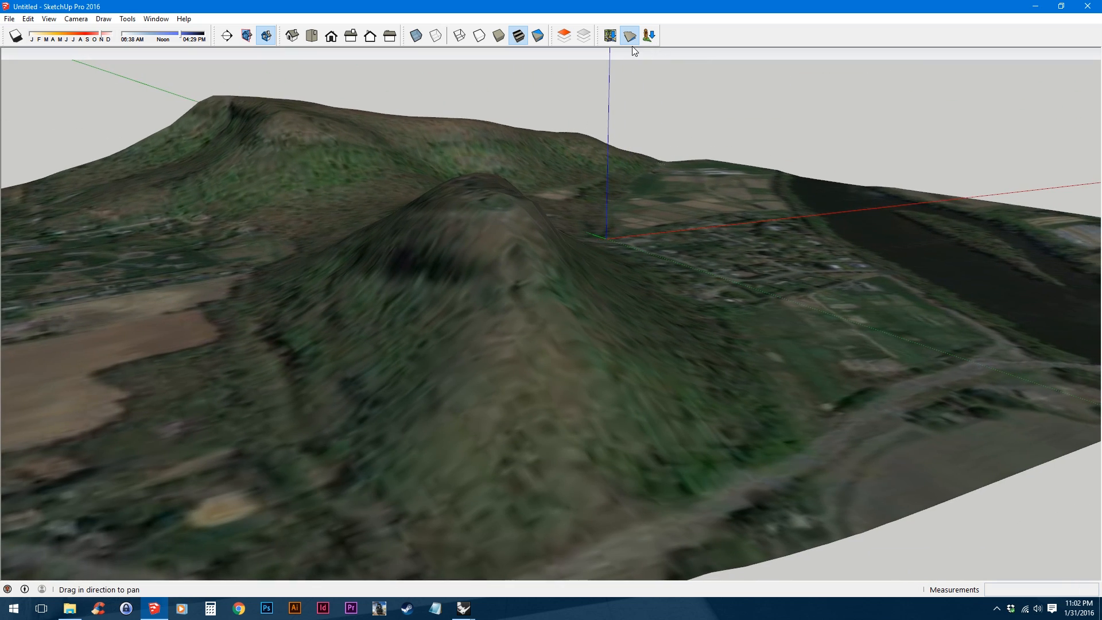
# Step: Switch the terrain off and back on to compare it with the flat map, and examine the hills from the river side
pyautogui.click(630, 37)
pyautogui.click(629, 37)
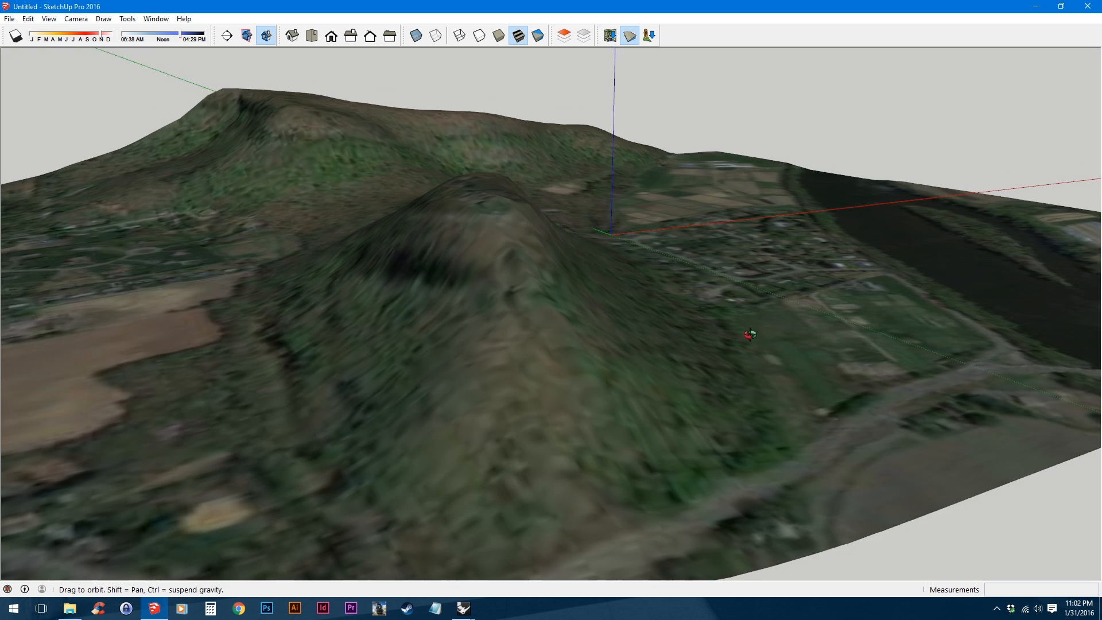
pyautogui.moveTo(758, 324); pyautogui.dragTo(480, 336, button='middle')
pyautogui.keyDown('shift'); pyautogui.moveTo(789, 248); pyautogui.dragTo(566, 251, button='middle'); pyautogui.keyUp('shift')
pyautogui.scroll(-1, 551, 250)
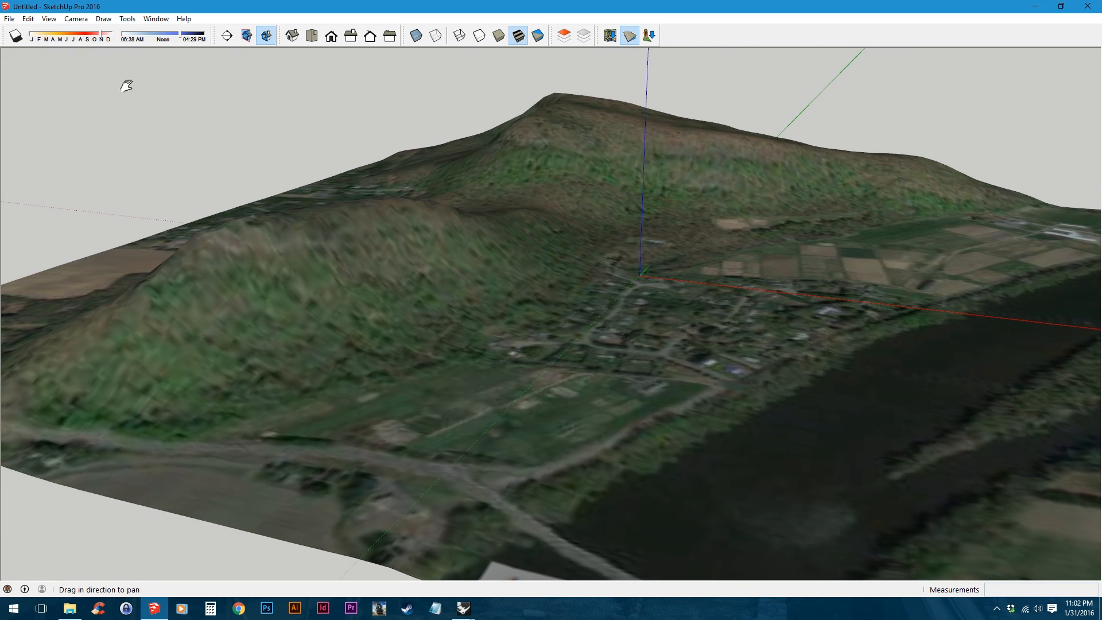
# Step: Start saving the terrain model under a new name in the Dropbox folder A+R SPRING 2016 > ASSIGNMENTS
pyautogui.click(9, 18)
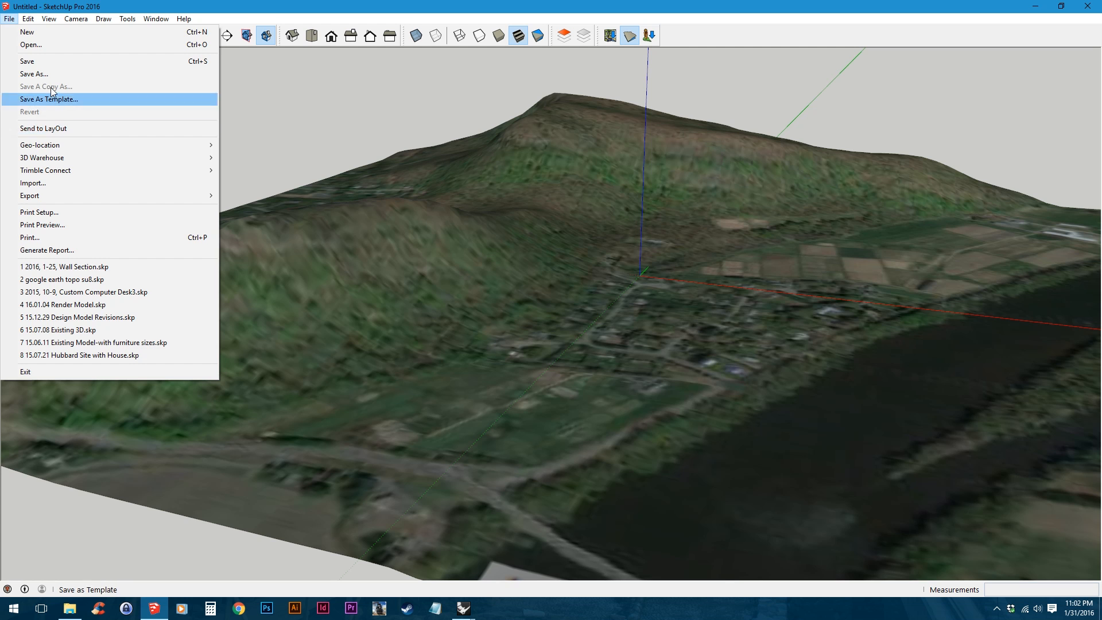
pyautogui.click(57, 71)
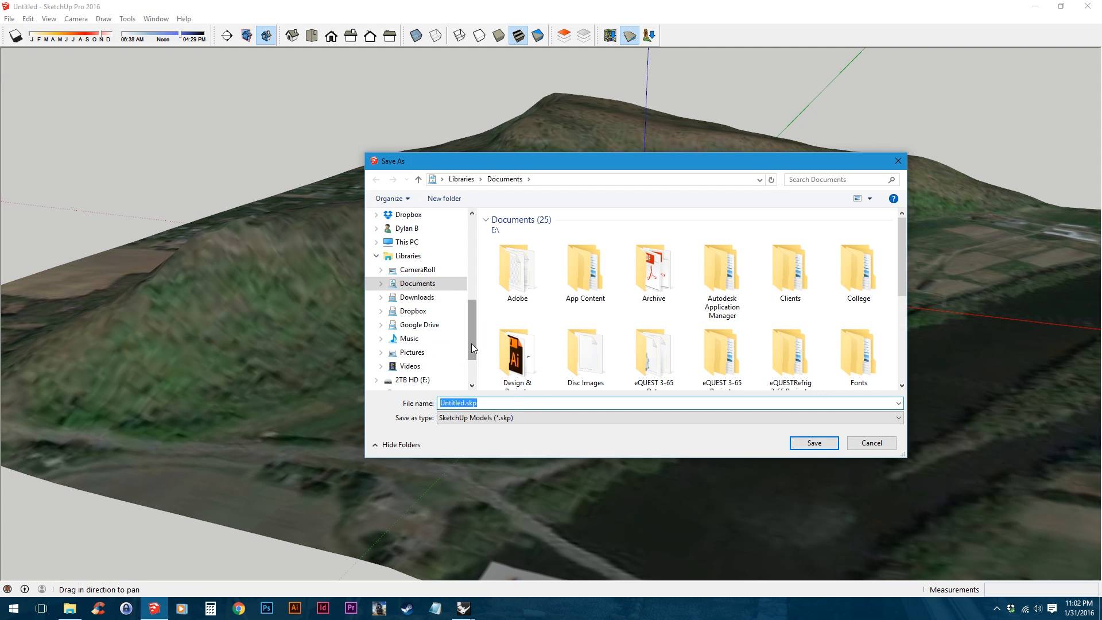
pyautogui.scroll(-2, 471, 350)
pyautogui.scroll(2, 471, 362)
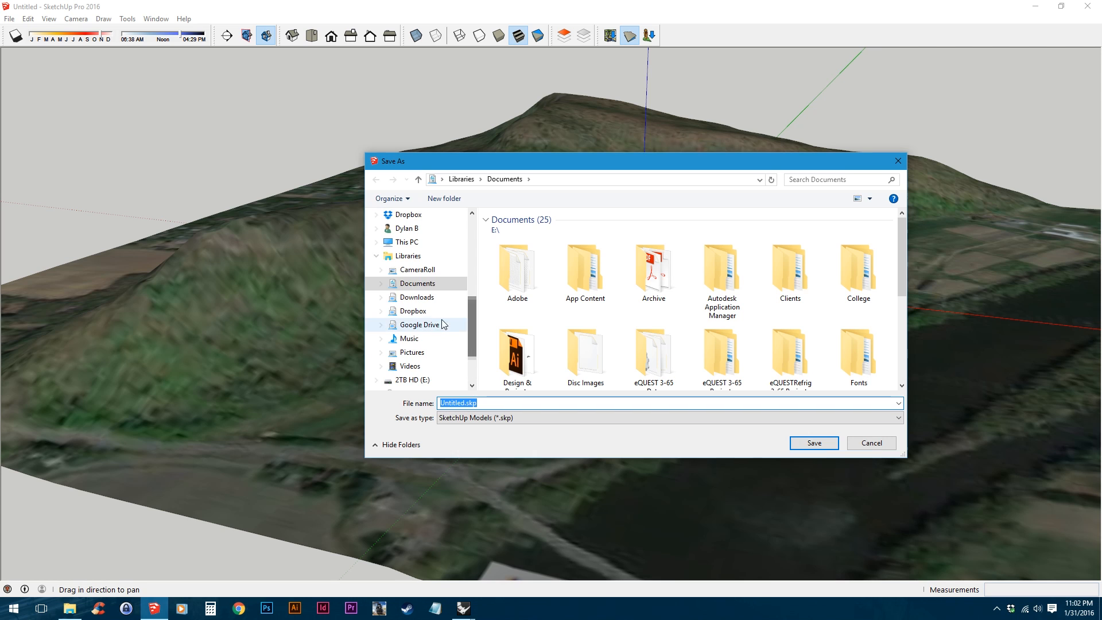
pyautogui.click(418, 311)
pyautogui.doubleClick(528, 319)
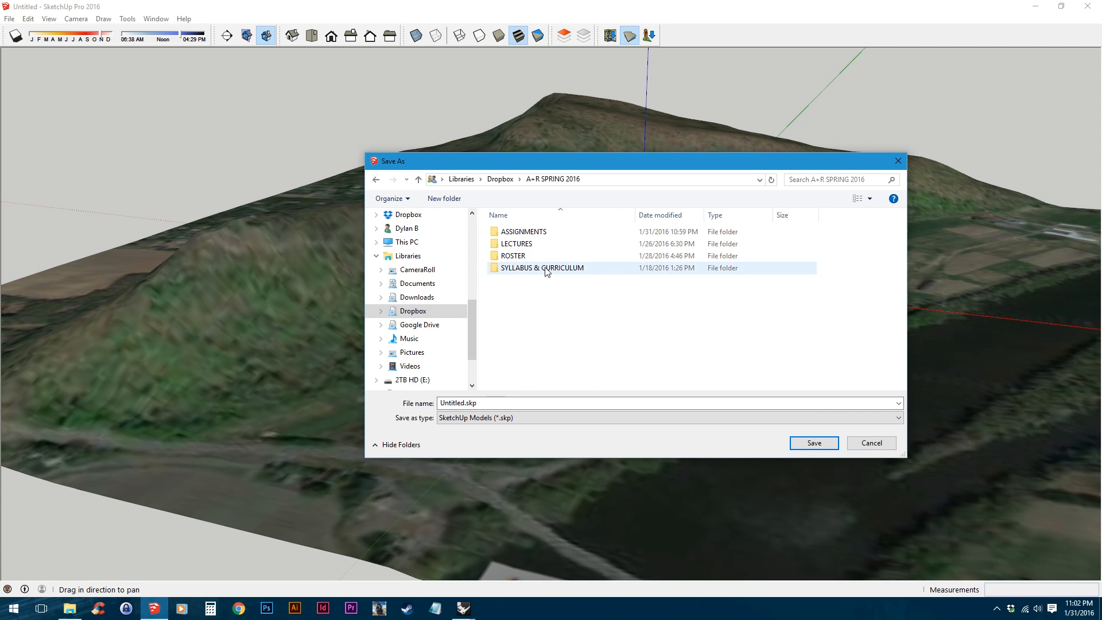
pyautogui.doubleClick(569, 233)
pyautogui.click(553, 418)
pyautogui.click(553, 429)
pyautogui.moveTo(617, 175); pyautogui.dragTo(535, 173)
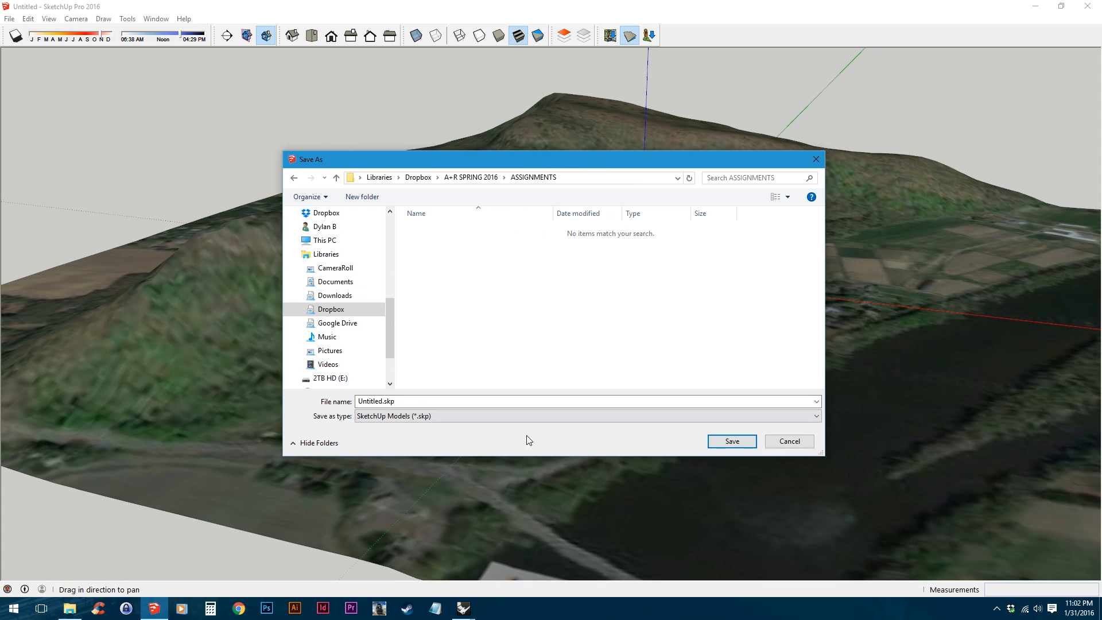
# Step: Save the model as topo test.skp in SketchUp Version 8 format and close SketchUp
pyautogui.click(526, 402)
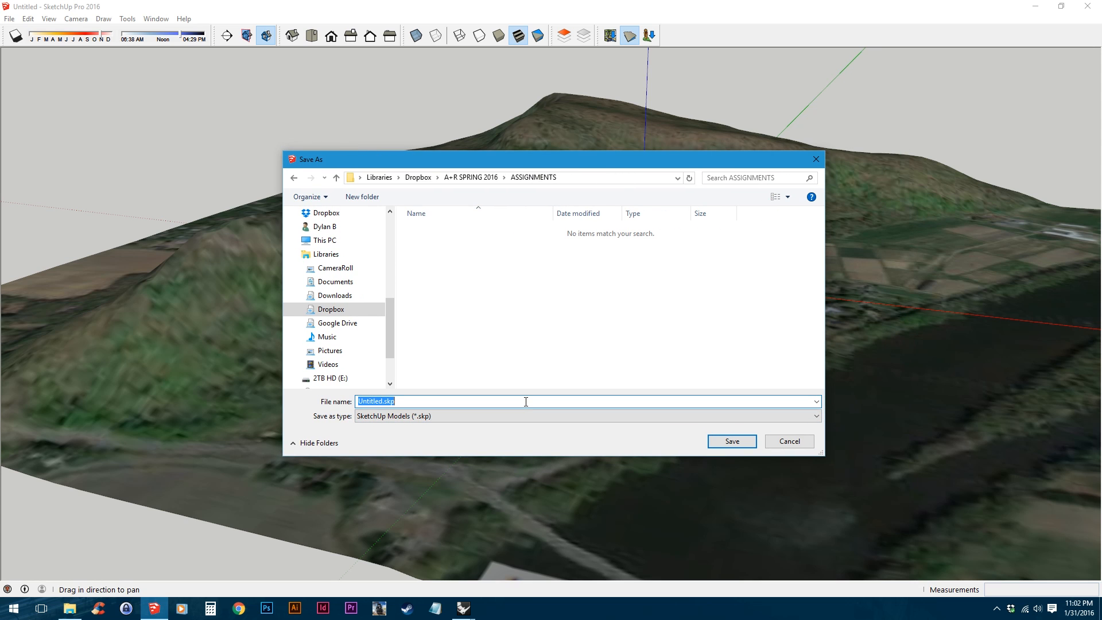
pyautogui.write('topo ')
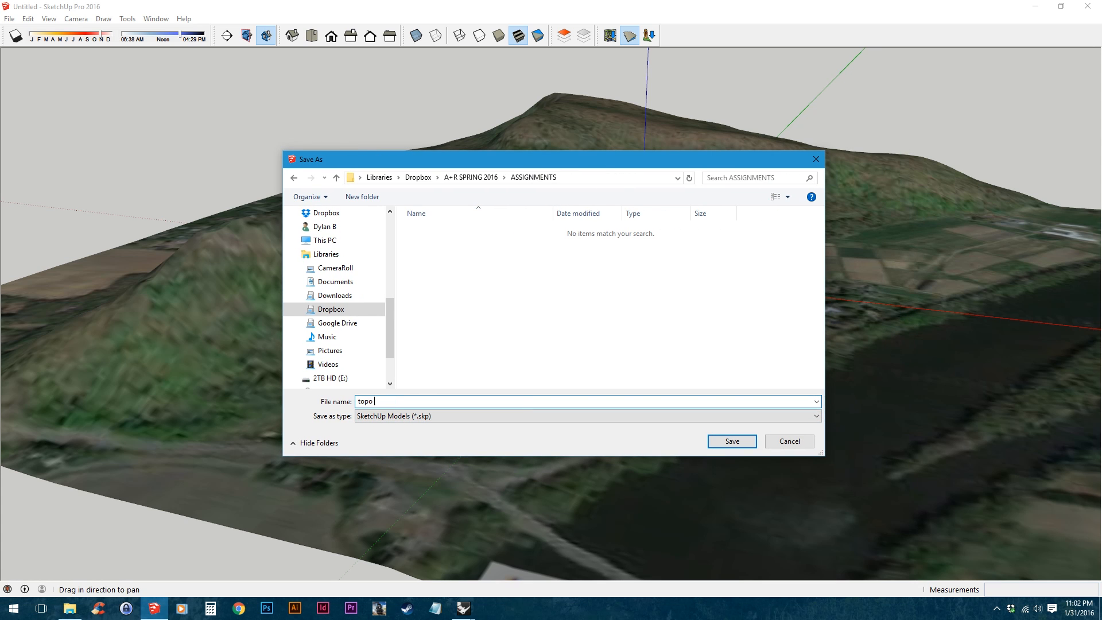
pyautogui.write('test.skp')
pyautogui.press('Tab')
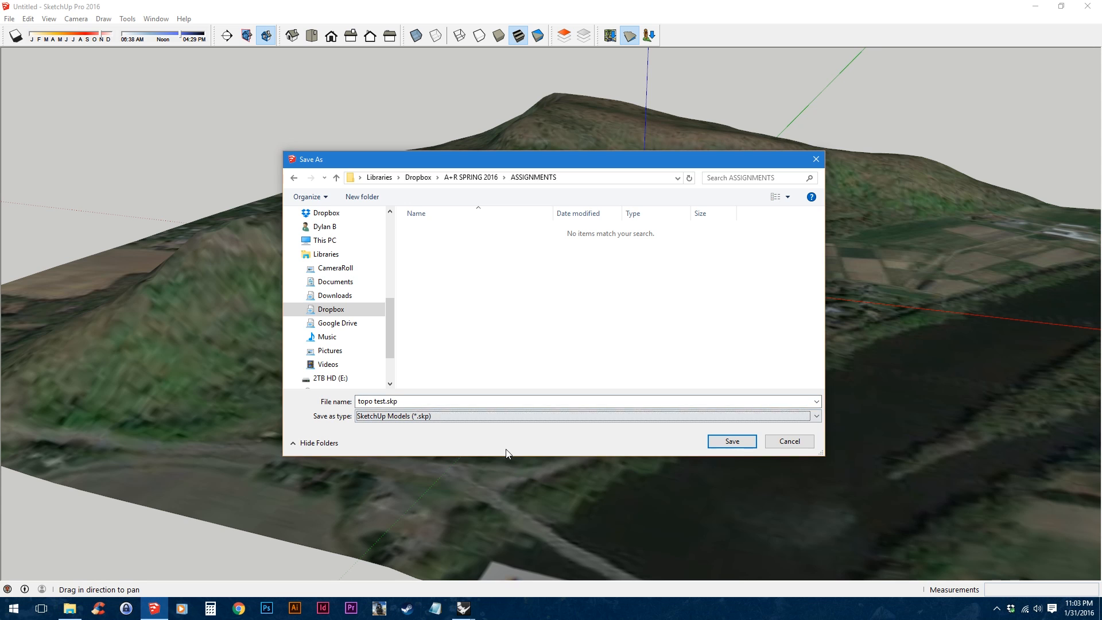
pyautogui.click(519, 415)
pyautogui.click(481, 463)
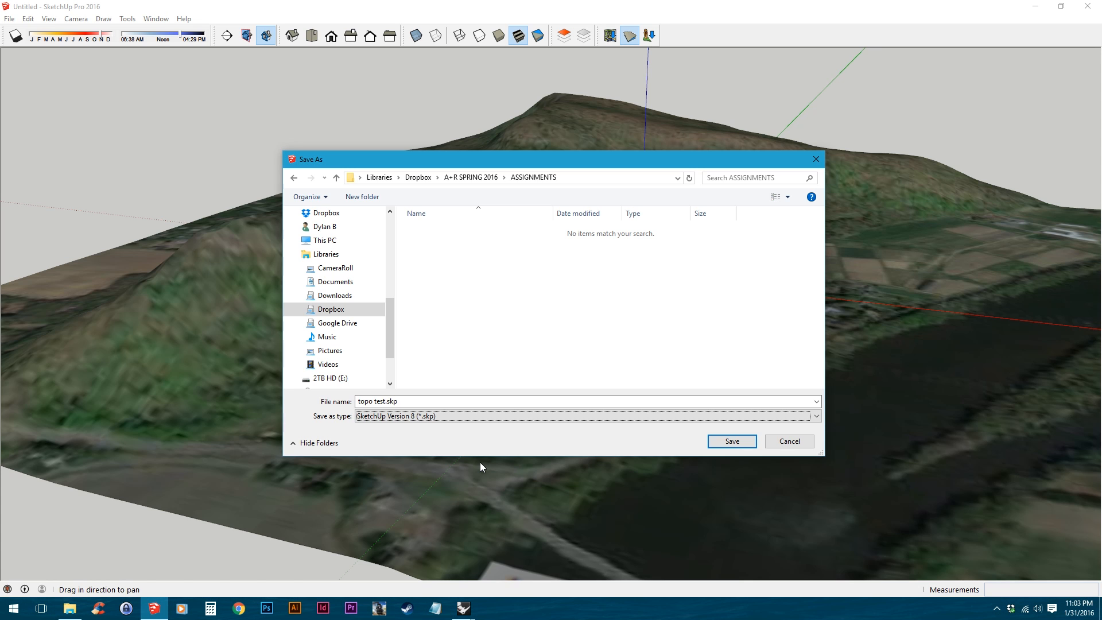
pyautogui.click(744, 440)
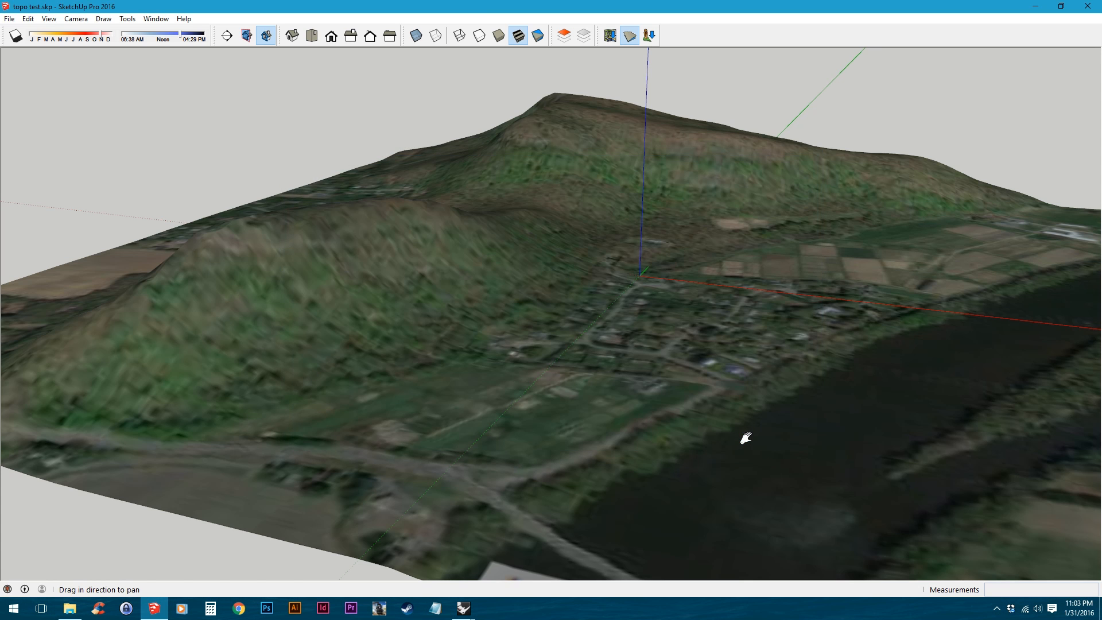
pyautogui.click(1088, 6)
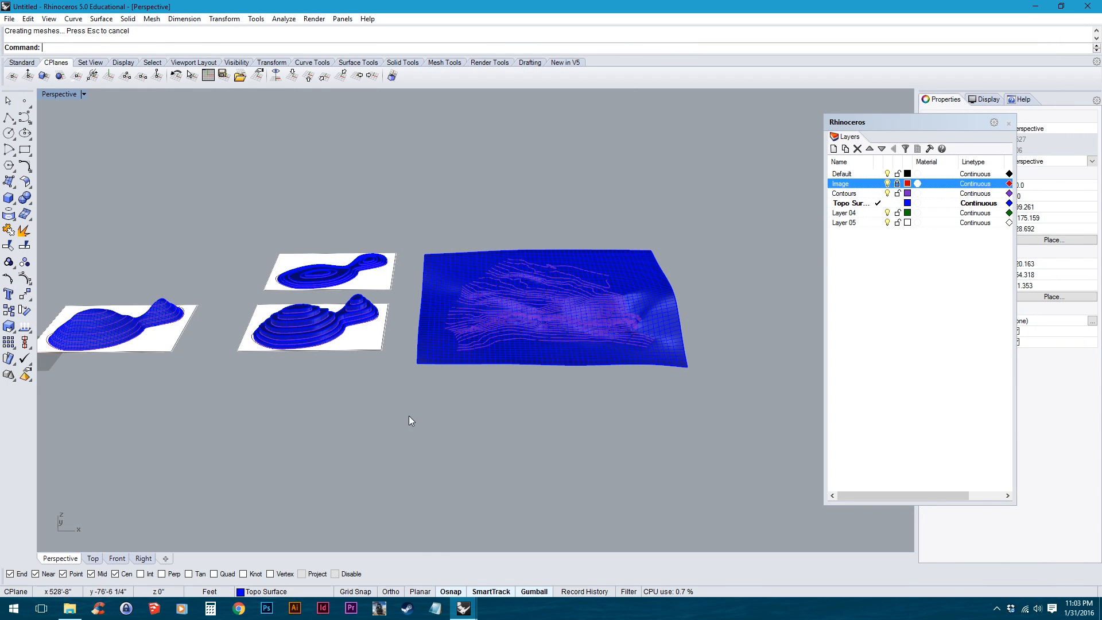
# Step: Switch to a new Rhino session and open topo test.skp with its faces imported as mesh
pyautogui.rightClick(464, 608)
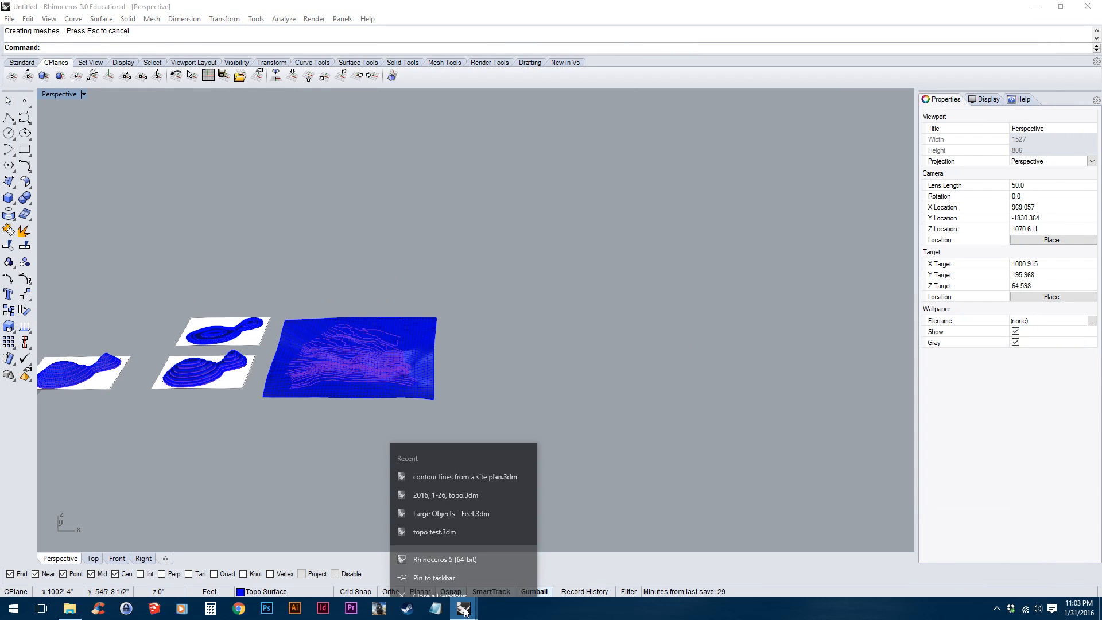
pyautogui.click(488, 553)
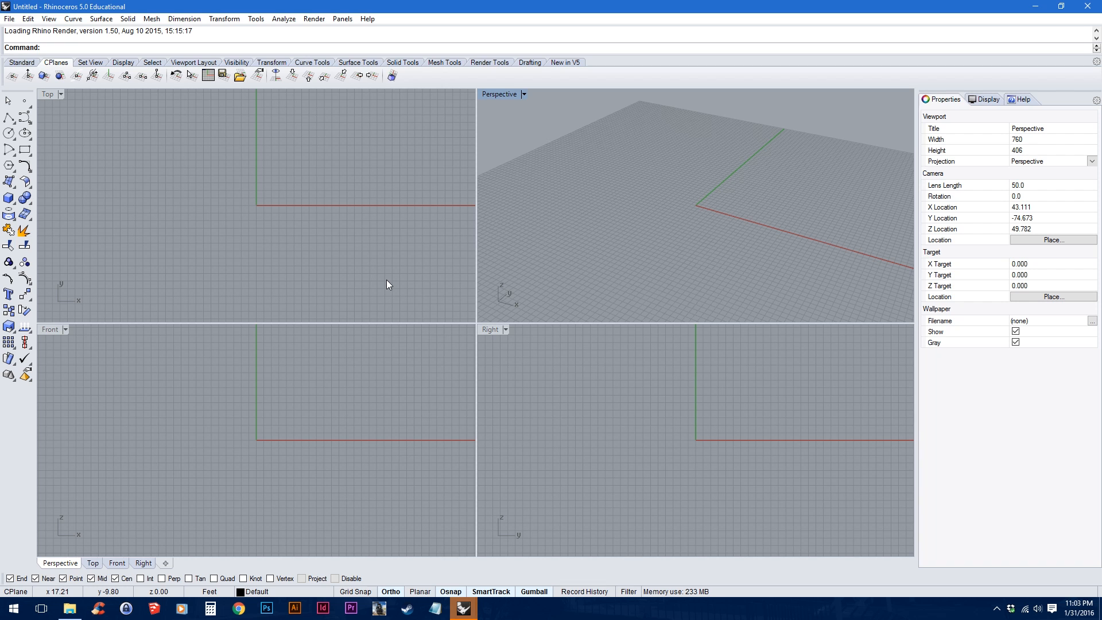
pyautogui.click(10, 19)
pyautogui.click(23, 42)
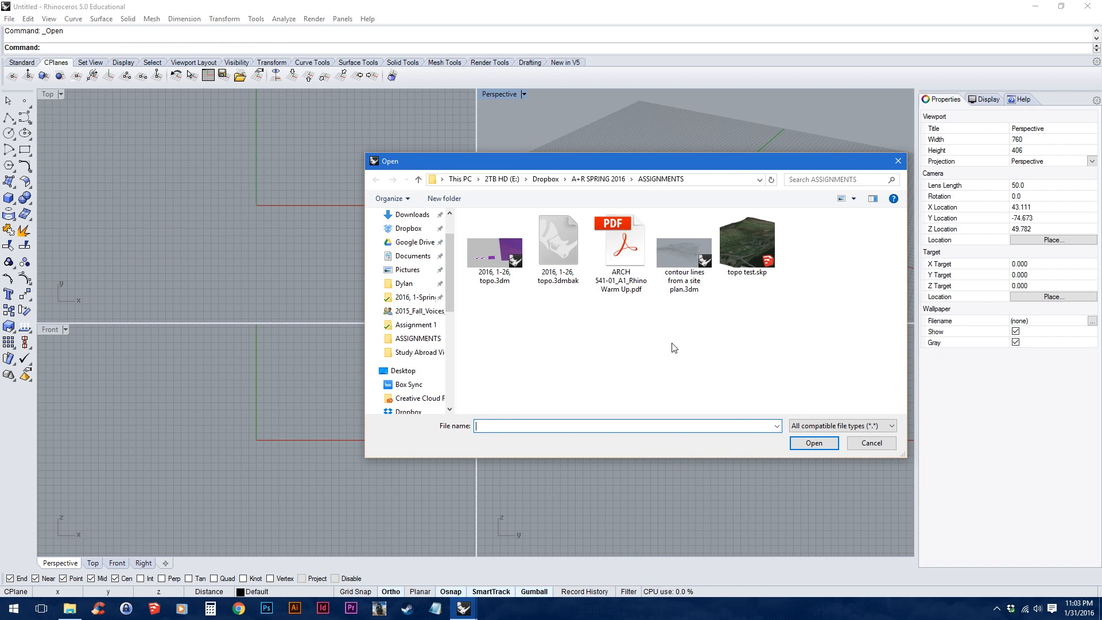
pyautogui.click(756, 260)
pyautogui.doubleClick(756, 257)
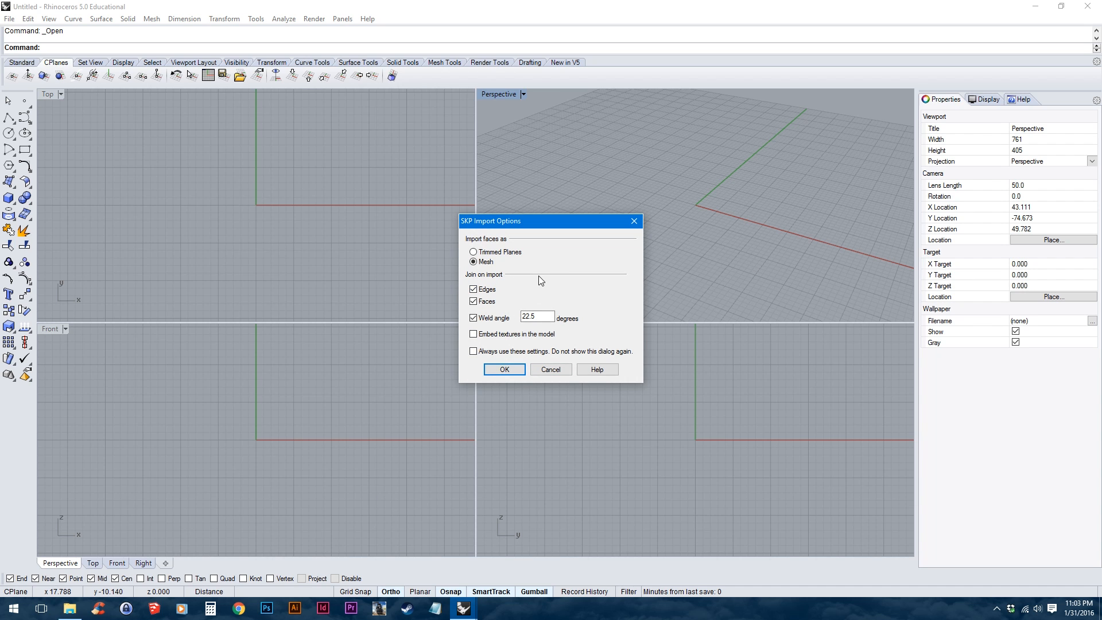
pyautogui.click(514, 366)
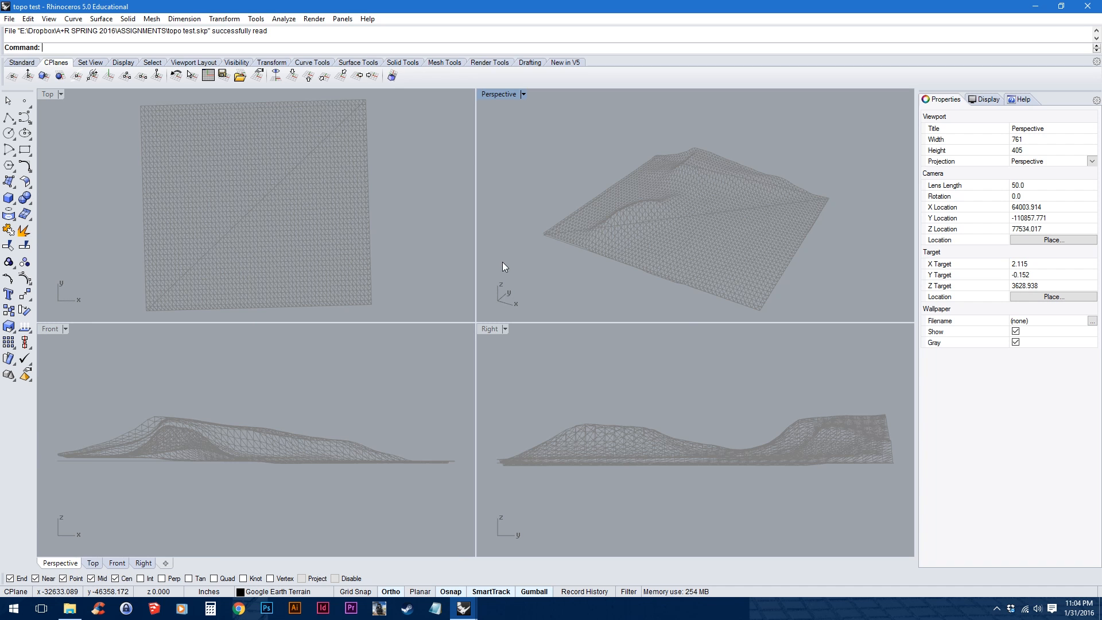
# Step: Maximize the Perspective view of the imported terrain and set its display mode to Shaded
pyautogui.doubleClick(497, 95)
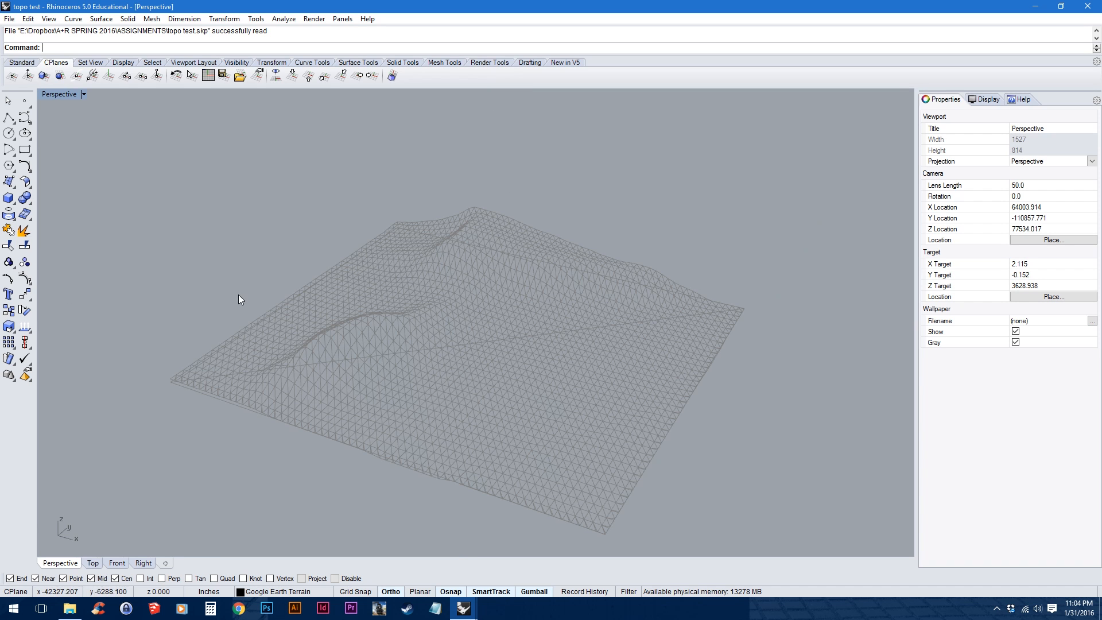
pyautogui.click(39, 97)
pyautogui.click(104, 136)
pyautogui.moveTo(440, 387); pyautogui.dragTo(479, 370, button='right')
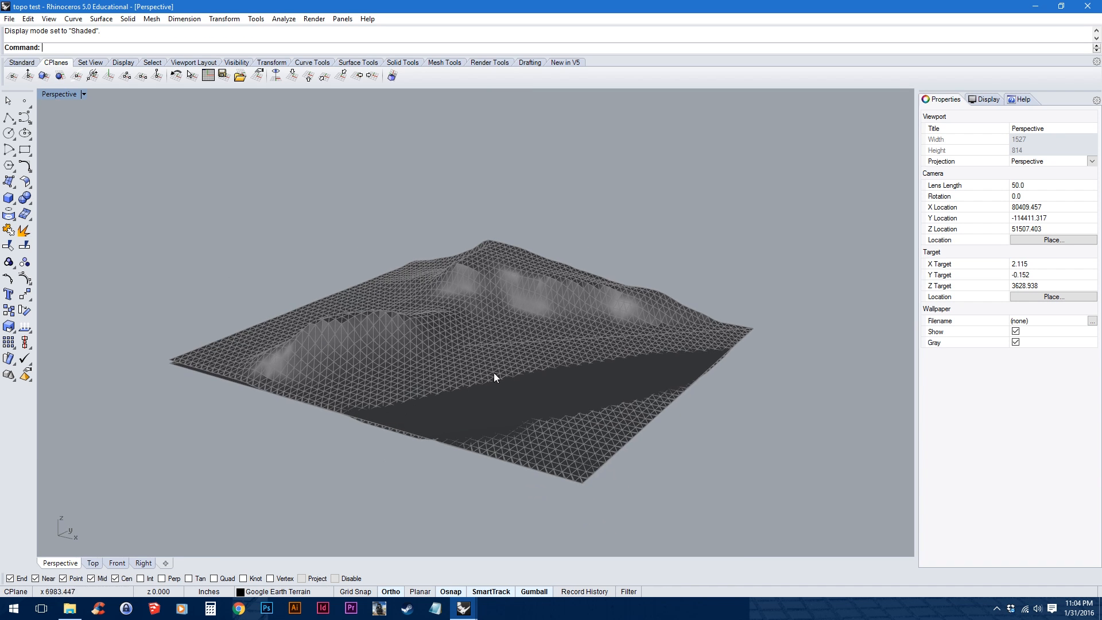
pyautogui.scroll(2, 479, 374)
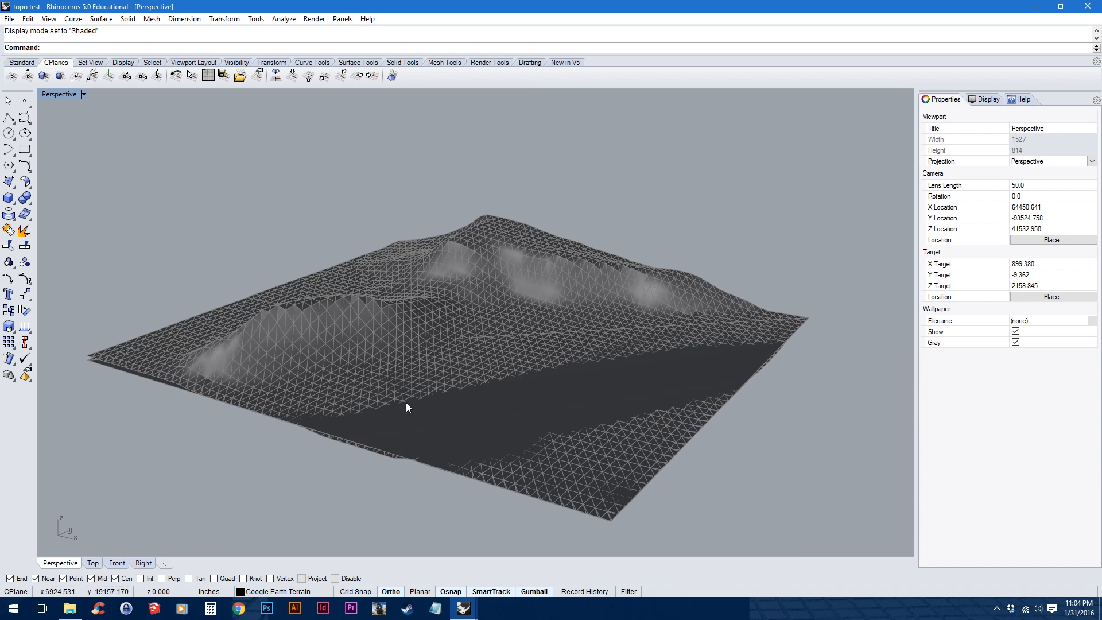
# Step: Delete the flat map mesh cutting through the terrain, and copy the hilly terrain mesh to the clipboard
pyautogui.click(481, 414)
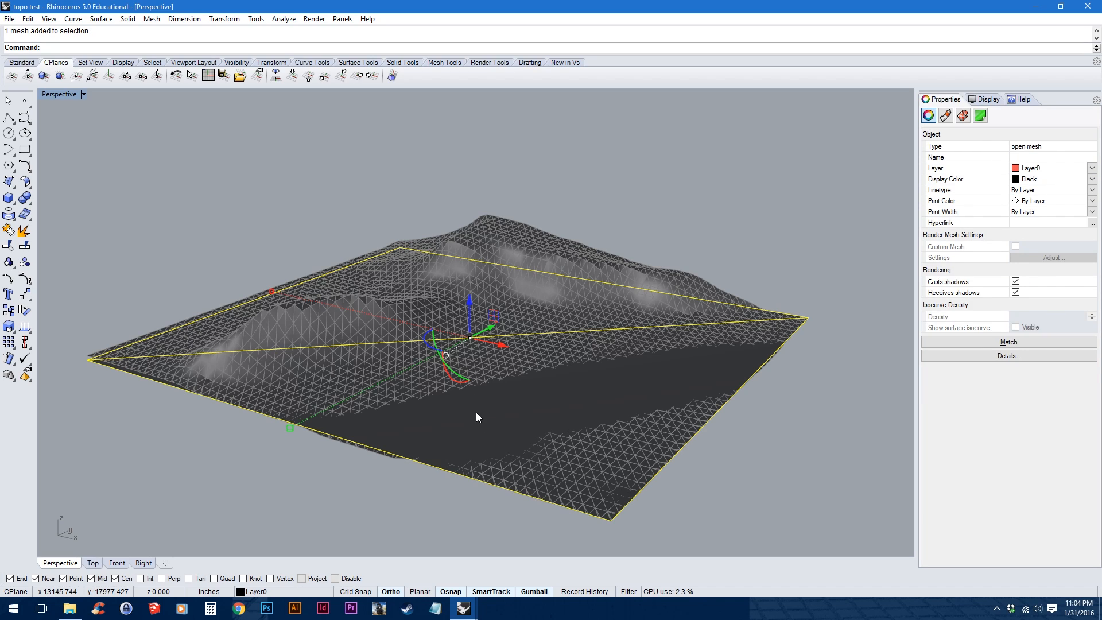
pyautogui.press('Delete')
pyautogui.moveTo(384, 319); pyautogui.dragTo(487, 332, button='right')
pyautogui.click(484, 325)
pyautogui.hotkey('ctrl', 'c')
# Step: Paste the terrain mesh into the original untitled Rhino model and move it clear of the smaller topography studies
pyautogui.click(432, 606)
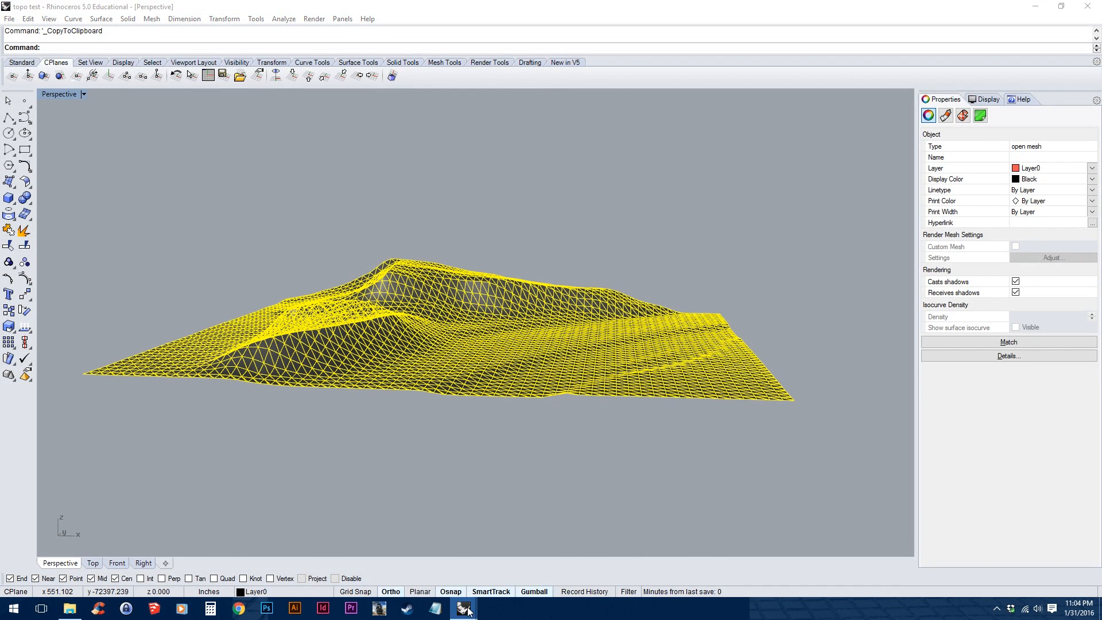
pyautogui.click(285, 539)
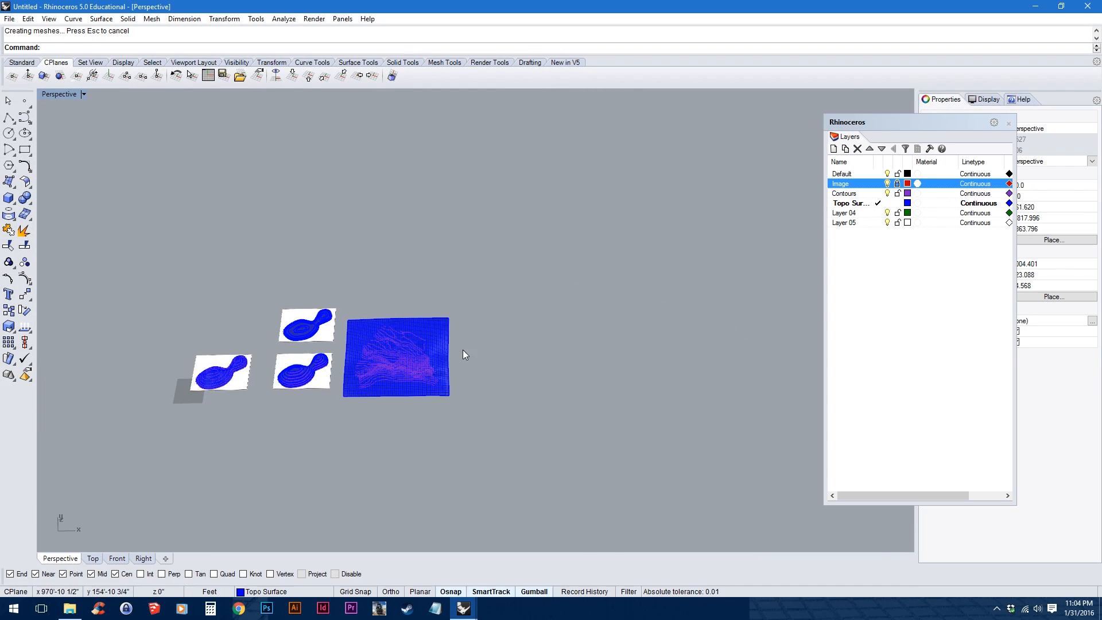
pyautogui.hotkey('ctrl', 'v')
pyautogui.scroll(-10, 427, 332)
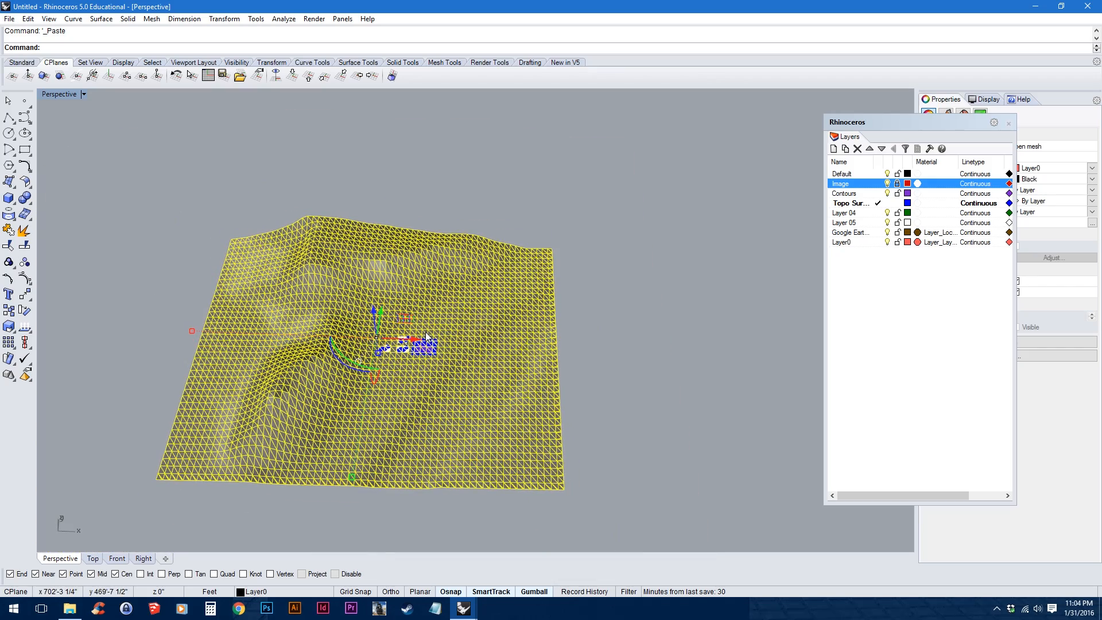
pyautogui.scroll(2, 427, 337)
pyautogui.moveTo(363, 322); pyautogui.dragTo(669, 205)
pyautogui.click(683, 439)
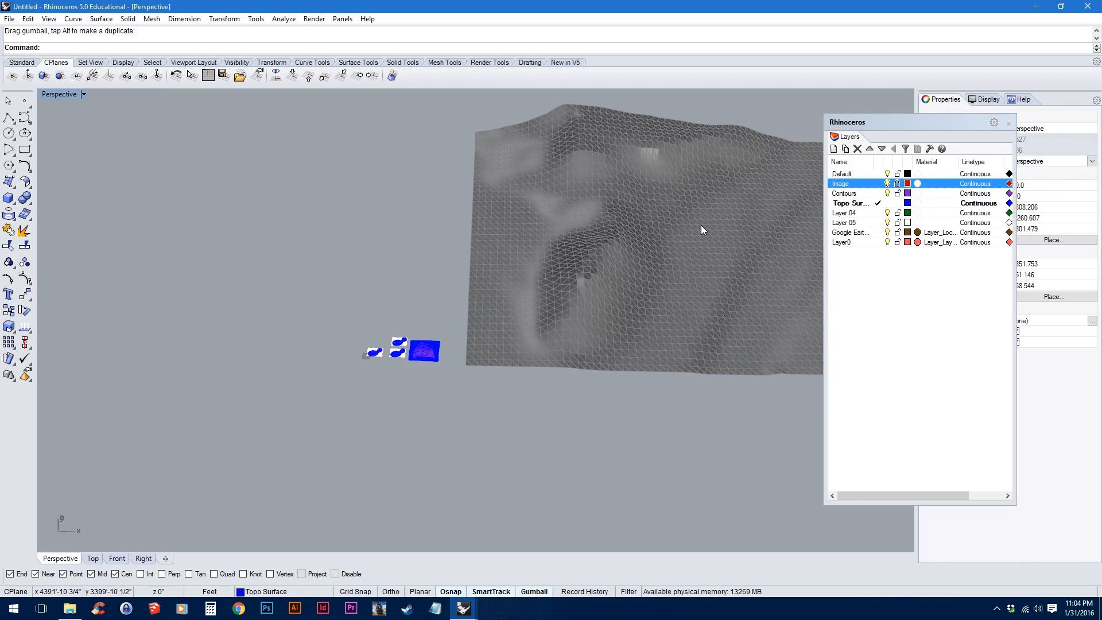
# Step: Contour the terrain mesh at 10' intervals along a vertical direction set with Ortho in the Front view
pyautogui.moveTo(701, 225); pyautogui.dragTo(595, 272, button='right')
pyautogui.scroll(3, 594, 293)
pyautogui.moveTo(593, 315); pyautogui.dragTo(549, 315, button='right')
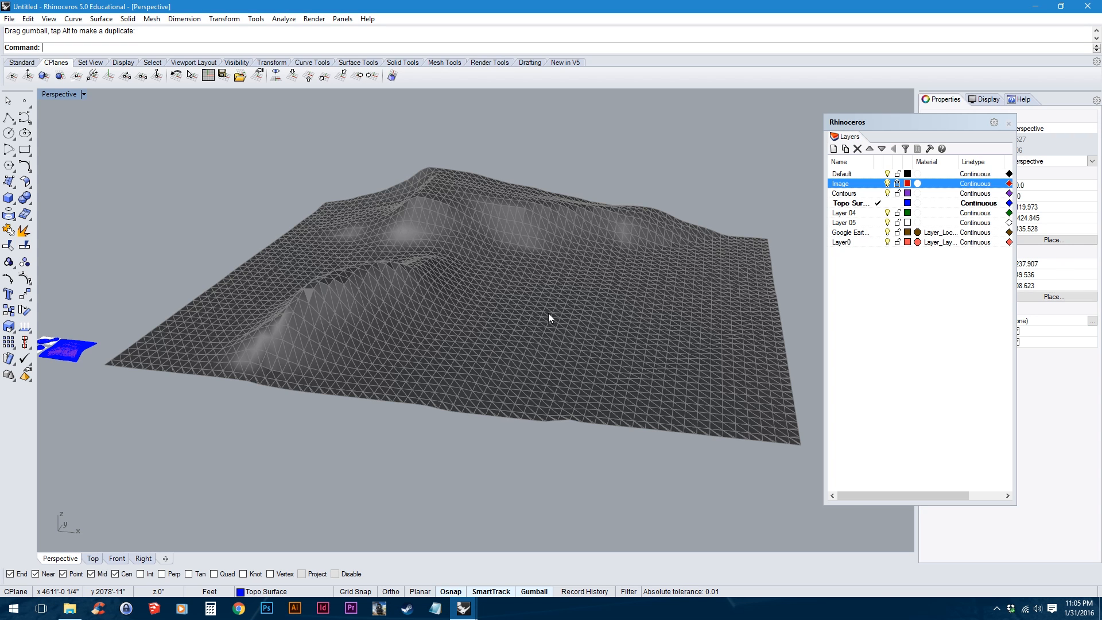
pyautogui.click(549, 318)
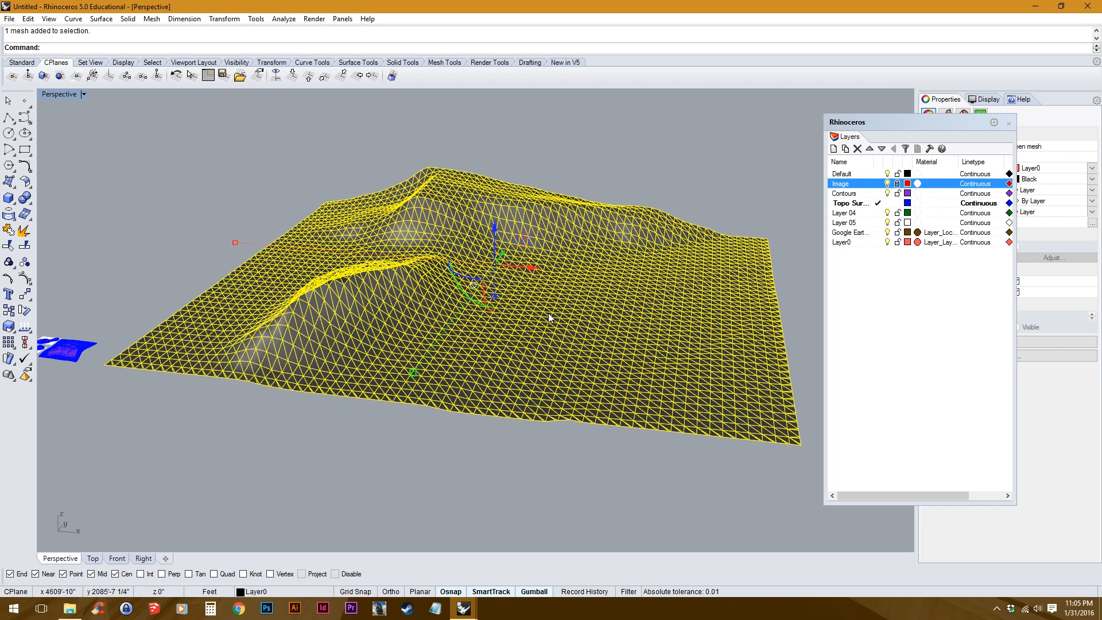
pyautogui.write('Contour')
pyautogui.press('Return')
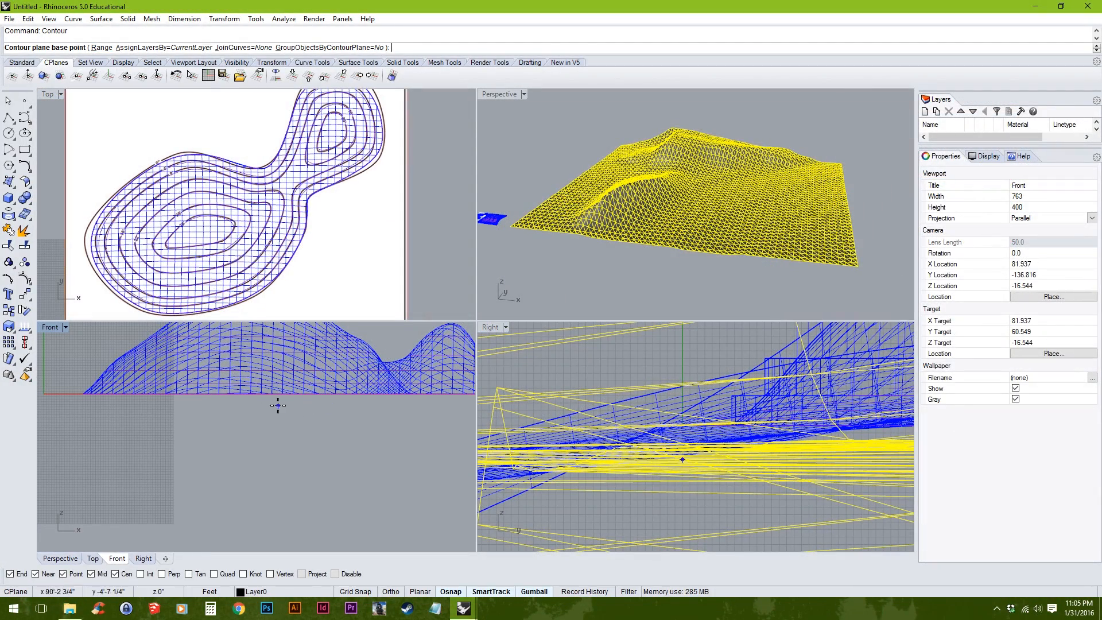
pyautogui.click(262, 406)
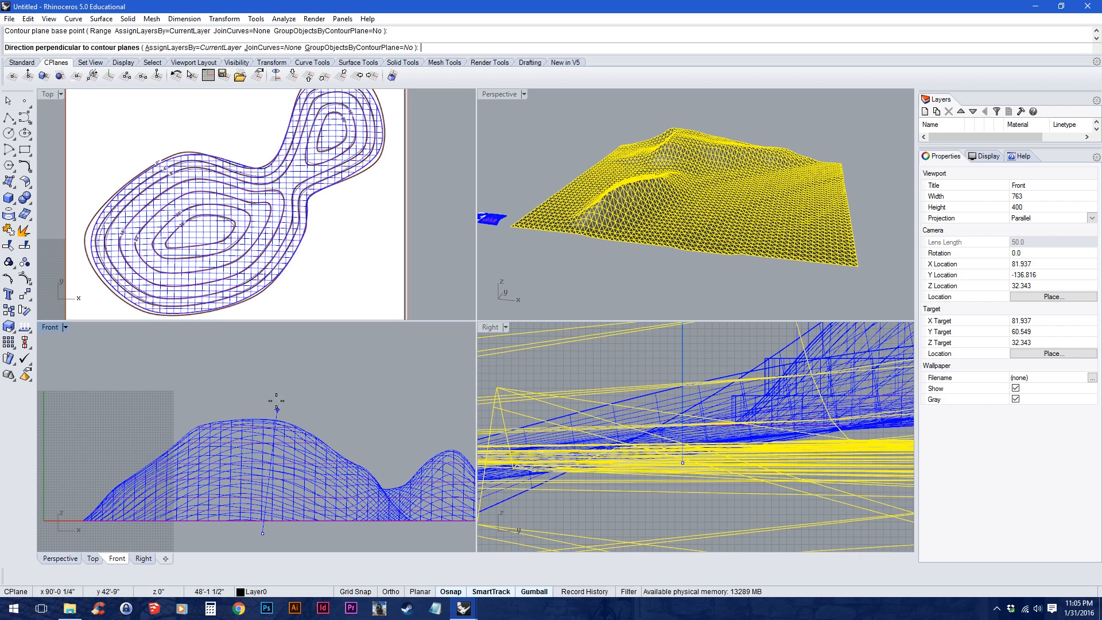
pyautogui.press('F8')
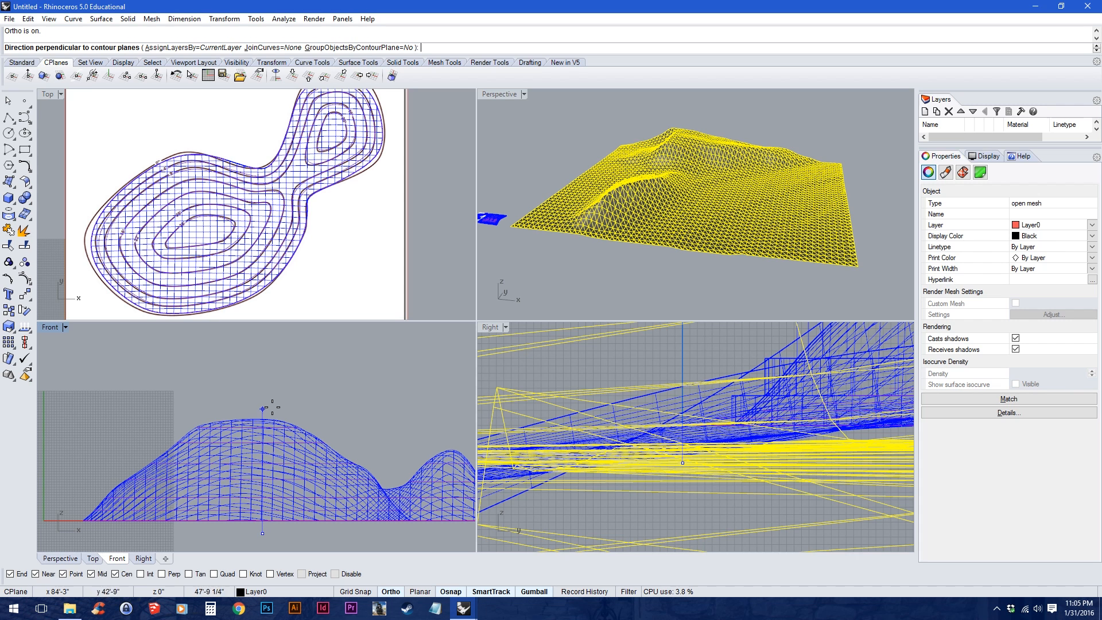
pyautogui.click(262, 403)
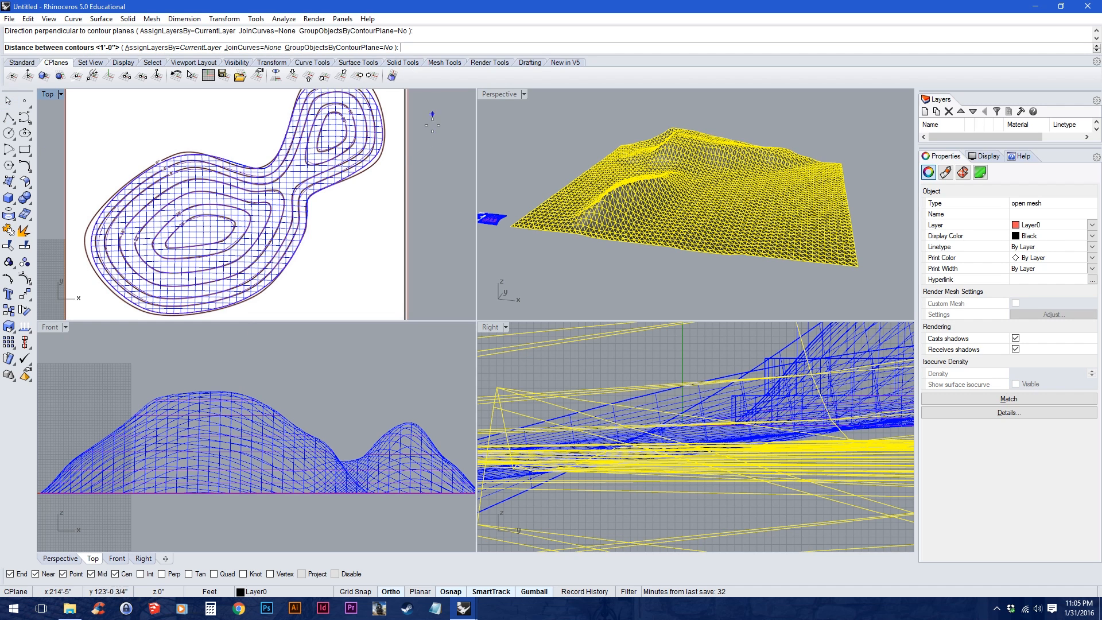
pyautogui.write('10')
pyautogui.press('Return')
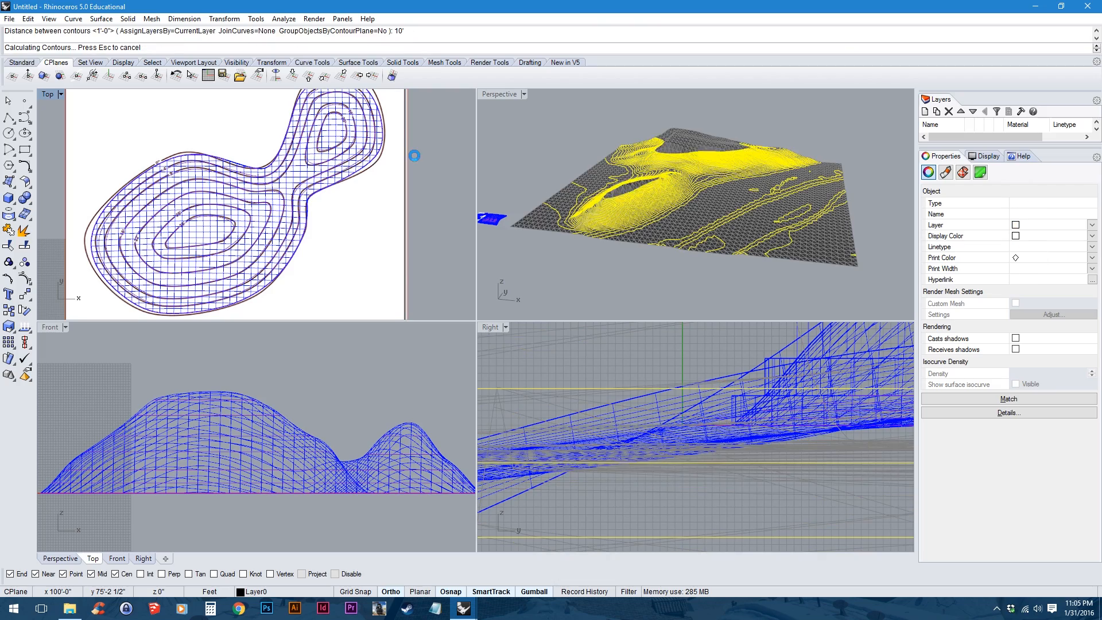
pyautogui.click(713, 280)
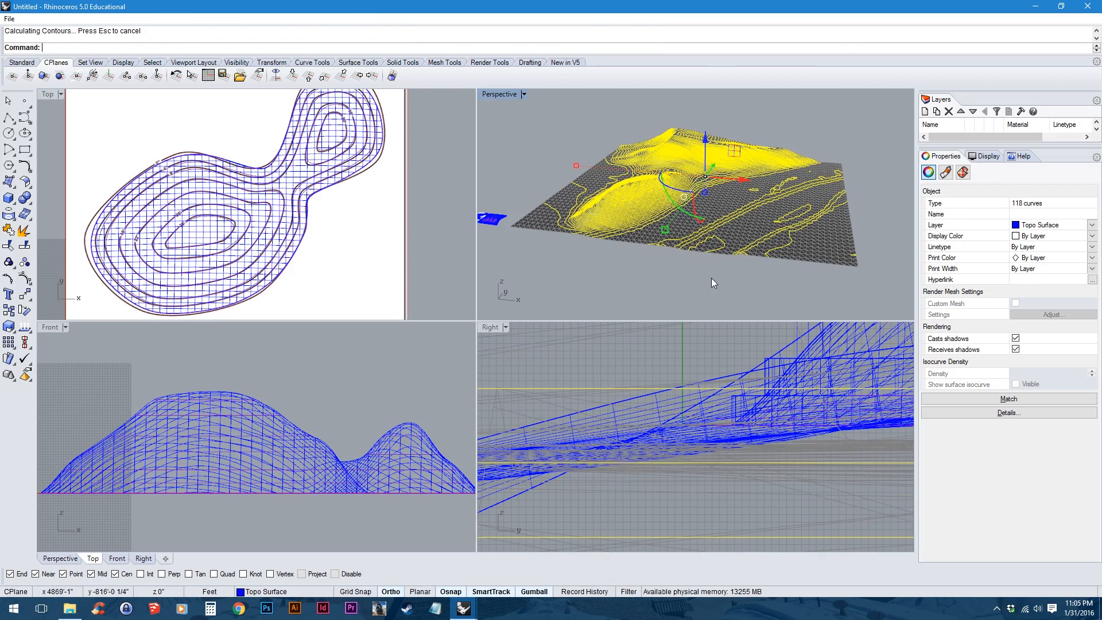
# Step: Examine the contour curves in the maximized Perspective view, both across the whole terrain and close up on the steep slopes
pyautogui.doubleClick(495, 94)
pyautogui.moveTo(453, 310); pyautogui.dragTo(513, 327, button='right')
pyautogui.moveTo(488, 327); pyautogui.dragTo(491, 407, button='right')
pyautogui.scroll(8, 519, 278)
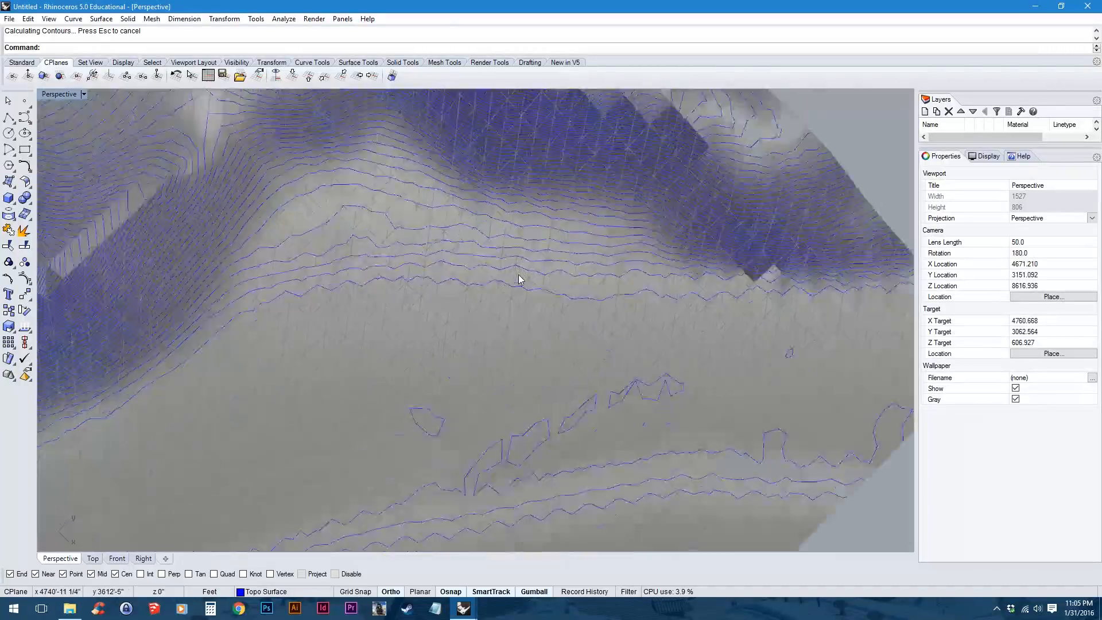
pyautogui.scroll(4, 384, 282)
pyautogui.scroll(-12, 384, 282)
pyautogui.keyDown('shift'); pyautogui.moveTo(384, 219); pyautogui.dragTo(448, 356, button='right'); pyautogui.keyUp('shift')
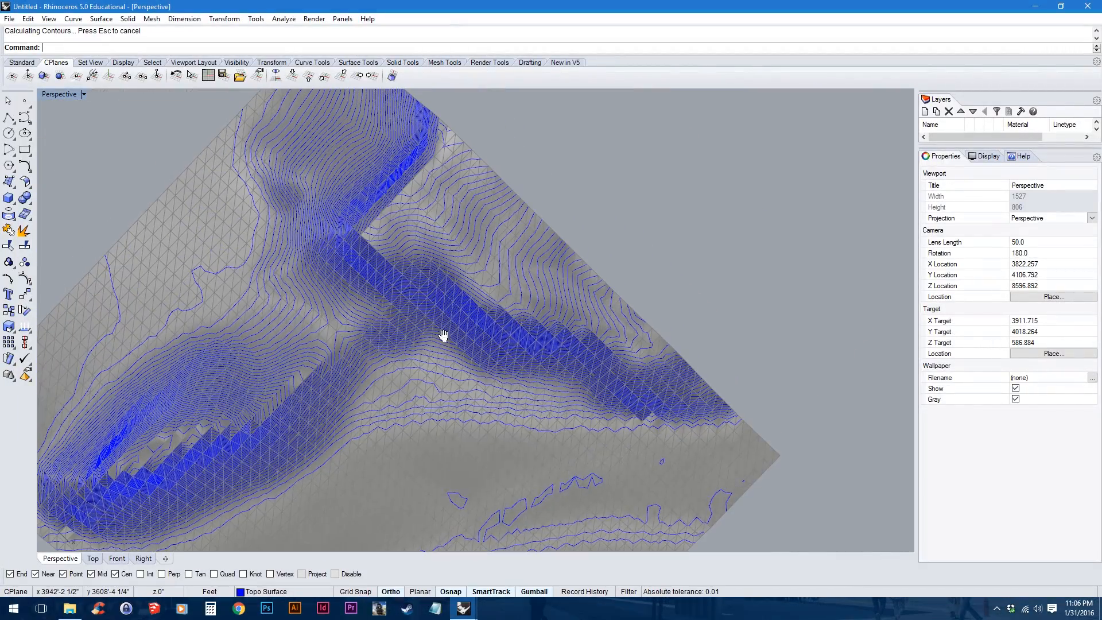
pyautogui.scroll(12, 344, 269)
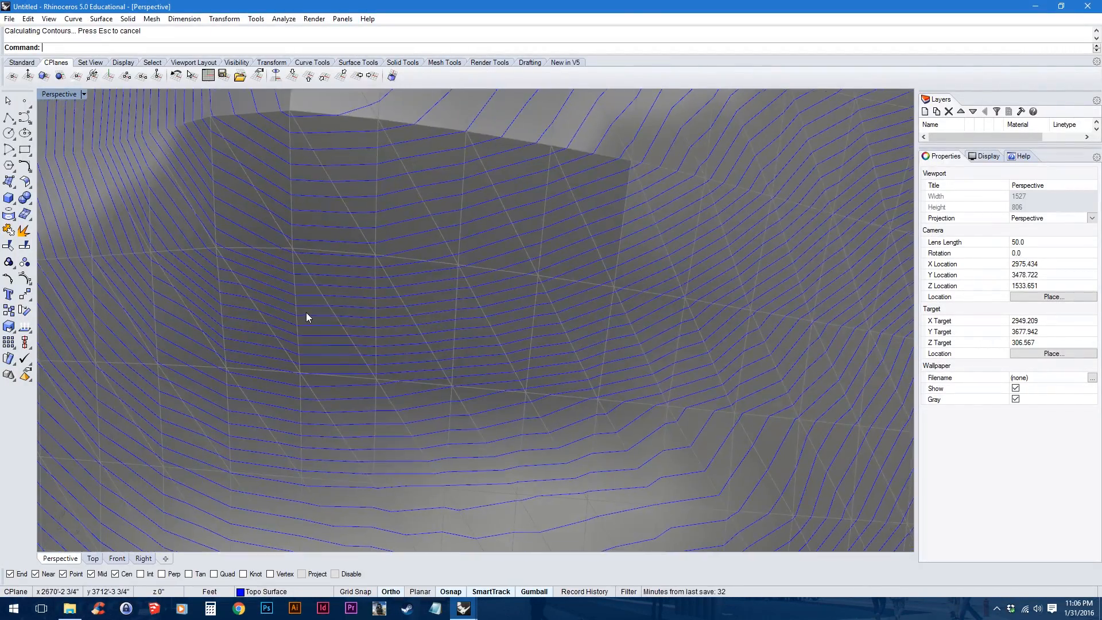
# Step: Examine the contour lines on the flatter ground and then over the whole terrain mesh from a distance
pyautogui.scroll(-11, 307, 313)
pyautogui.keyDown('shift'); pyautogui.moveTo(580, 408); pyautogui.dragTo(439, 259, button='right'); pyautogui.keyUp('shift')
pyautogui.keyDown('shift'); pyautogui.moveTo(536, 399); pyautogui.dragTo(465, 298, button='right'); pyautogui.keyUp('shift')
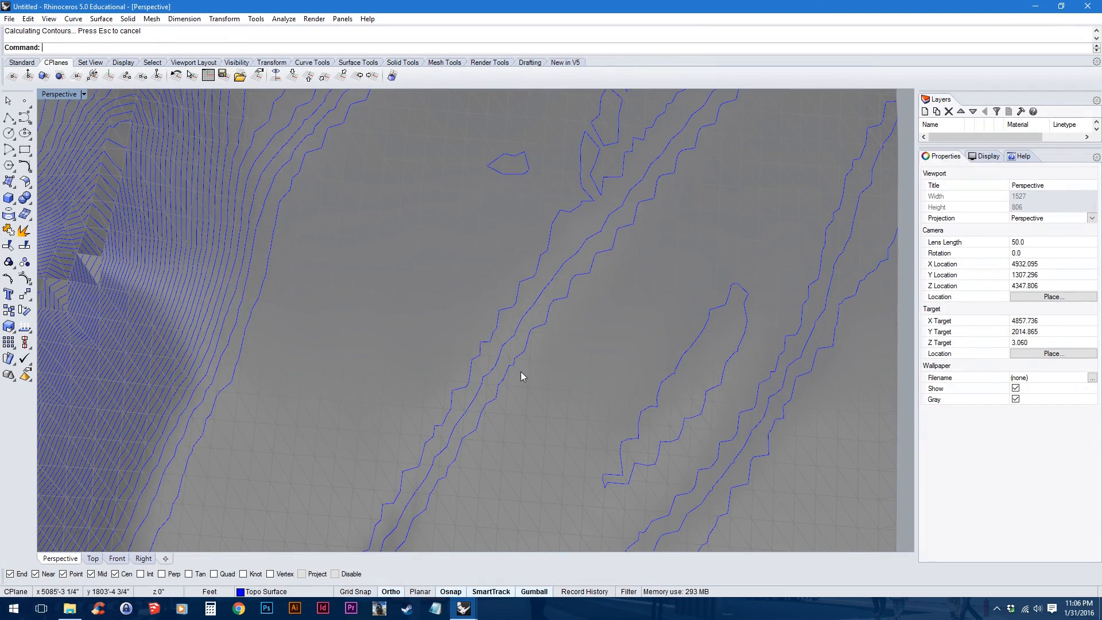
pyautogui.scroll(-8, 522, 371)
pyautogui.moveTo(519, 404); pyautogui.dragTo(511, 319, button='right')
pyautogui.keyDown('shift'); pyautogui.moveTo(326, 299); pyautogui.dragTo(473, 268, button='right'); pyautogui.keyUp('shift')
pyautogui.scroll(-2, 473, 268)
pyautogui.moveTo(461, 270); pyautogui.dragTo(474, 256, button='right')
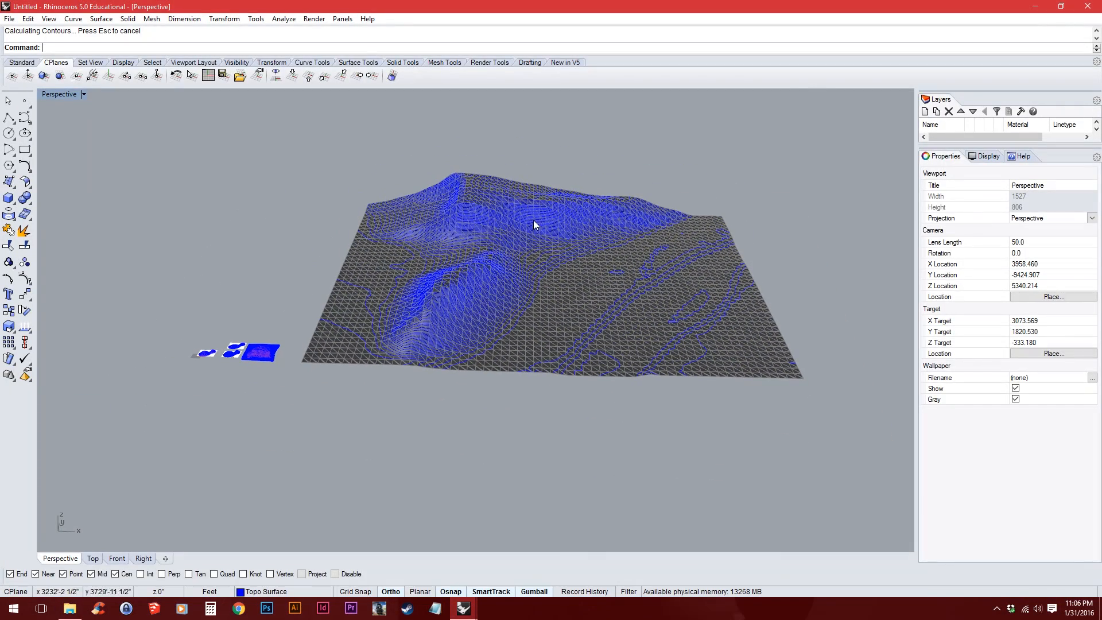
# Step: Delete all the contour curves from the large terrain while keeping its mesh
pyautogui.moveTo(322, 460); pyautogui.dragTo(303, 470)
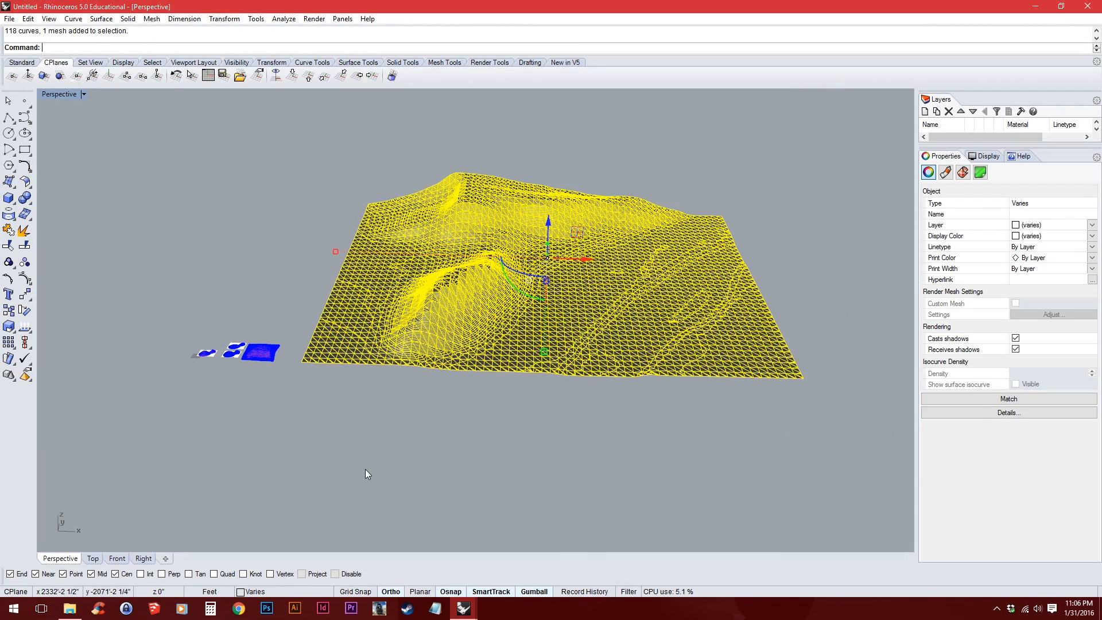
pyautogui.keyDown('ctrl'); pyautogui.click(574, 309); pyautogui.keyUp('ctrl')
pyautogui.press('Delete')
pyautogui.keyDown('shift'); pyautogui.moveTo(573, 309); pyautogui.dragTo(482, 288, button='right'); pyautogui.keyUp('shift')
pyautogui.scroll(2, 484, 290)
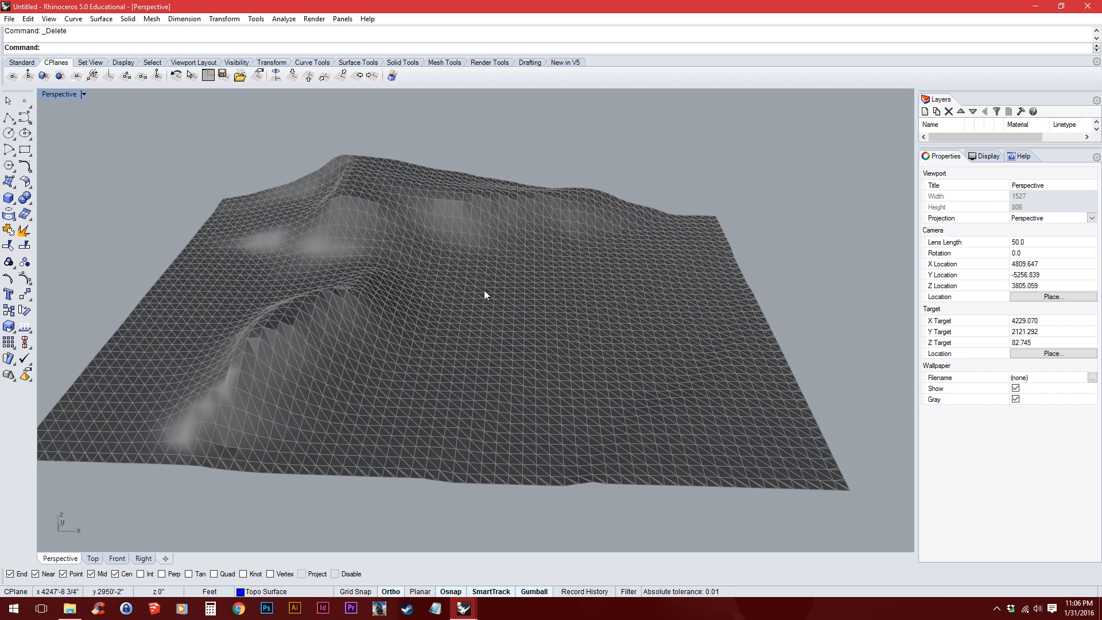
# Step: Extract point objects from the terrain mesh
pyautogui.click(443, 258)
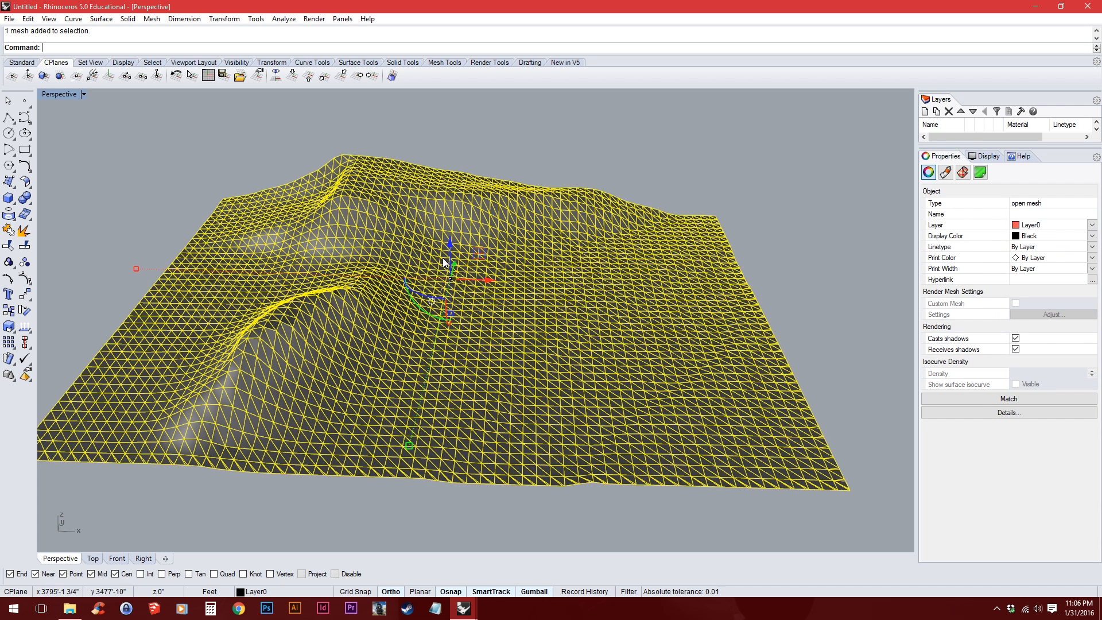
pyautogui.click(30, 107)
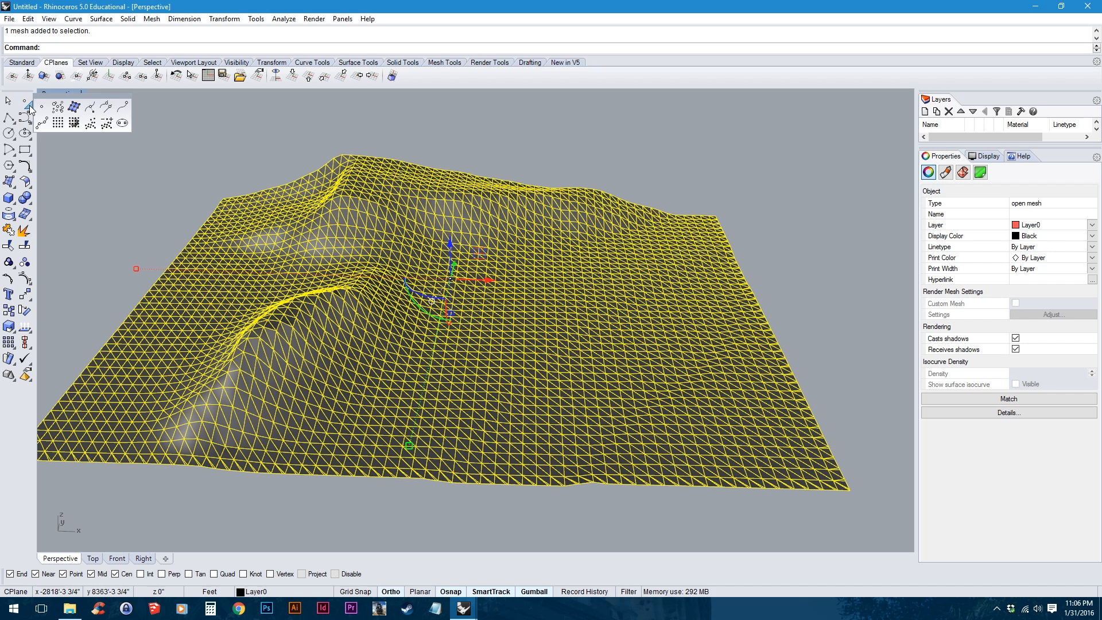
pyautogui.click(74, 108)
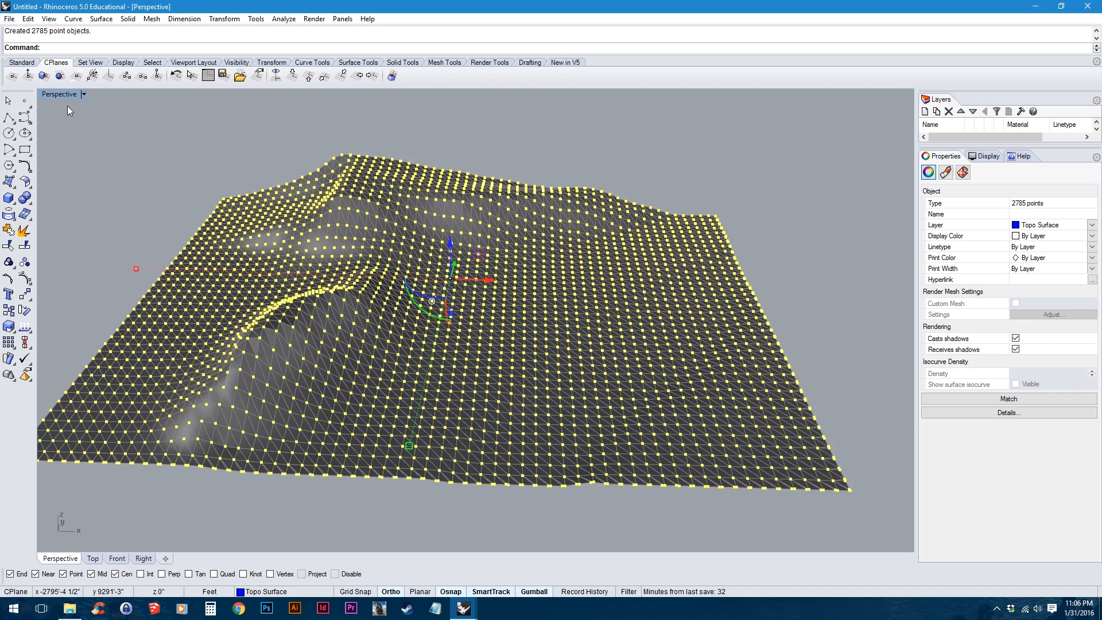
pyautogui.click(487, 127)
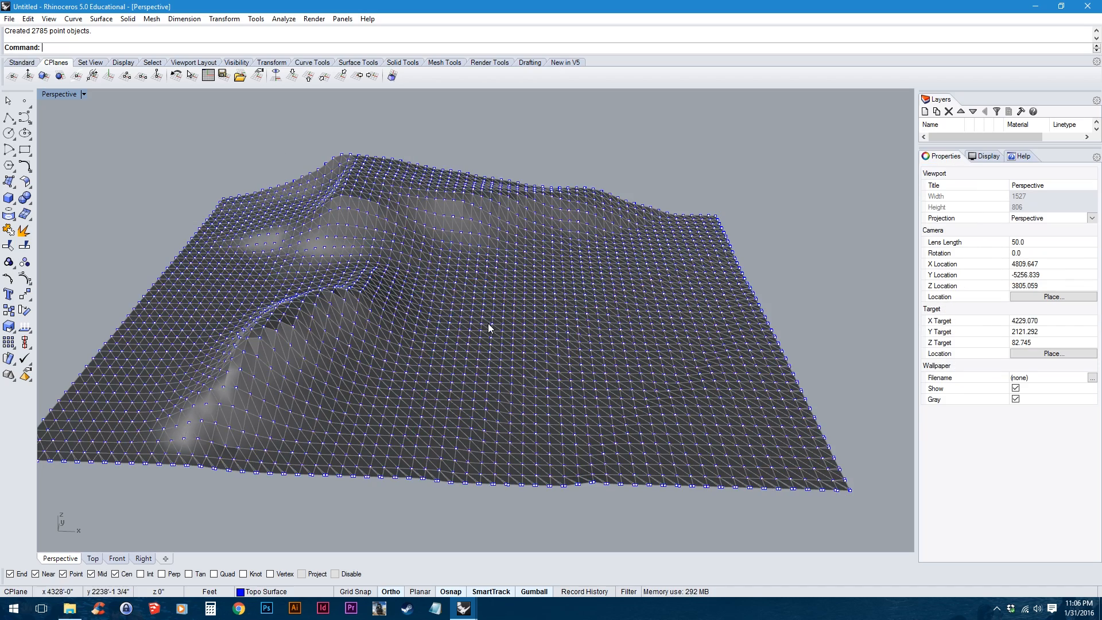
# Step: Delete the terrain mesh so only its extracted points remain
pyautogui.scroll(5, 493, 327)
pyautogui.click(481, 371)
pyautogui.press('Delete')
pyautogui.scroll(-5, 475, 299)
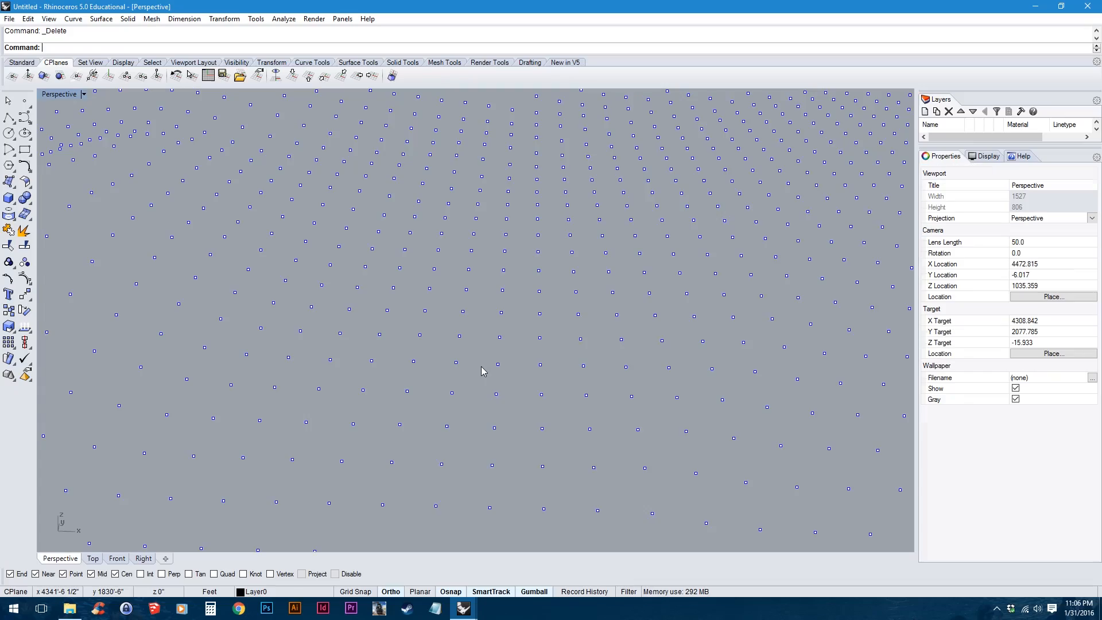
pyautogui.moveTo(473, 299)
pyautogui.mouseDown(button='right')
pyautogui.moveTo(453, 282)
pyautogui.moveTo(431, 296)
pyautogui.moveTo(486, 297)
pyautogui.mouseUp(button='right')
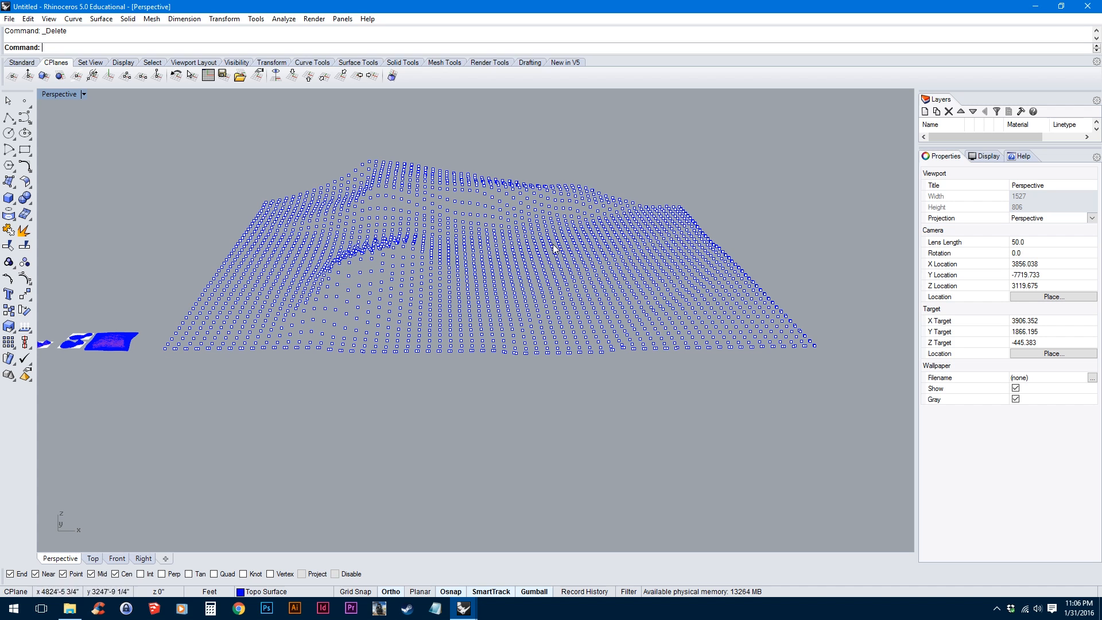
# Step: Move all the extracted terrain points to the Default layer and deselect them
pyautogui.moveTo(852, 132); pyautogui.dragTo(163, 453)
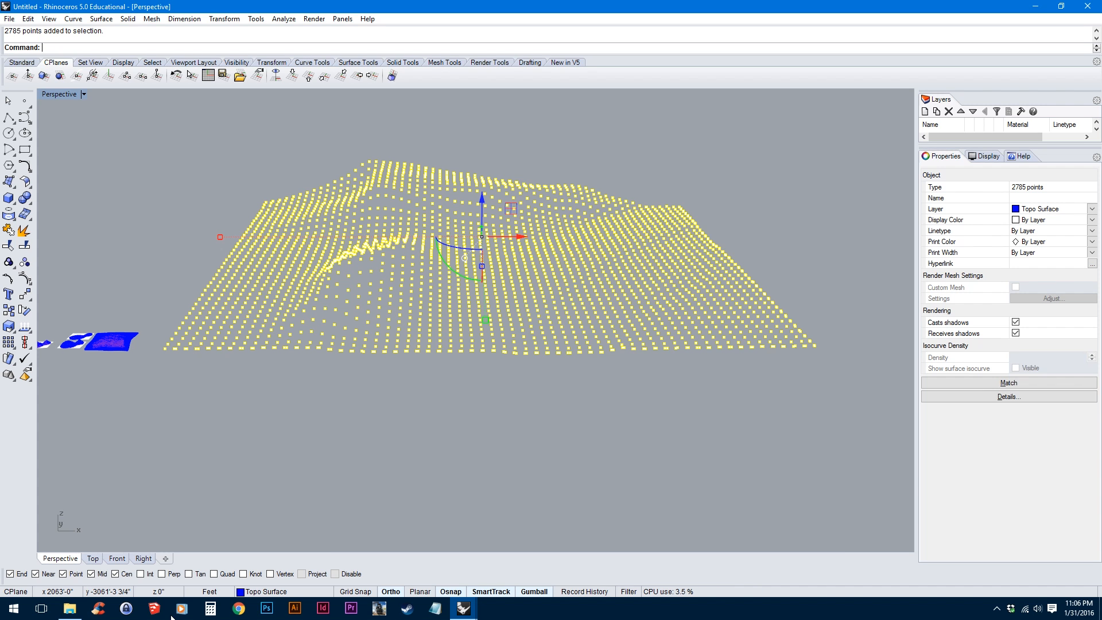
pyautogui.click(284, 592)
pyautogui.click(307, 504)
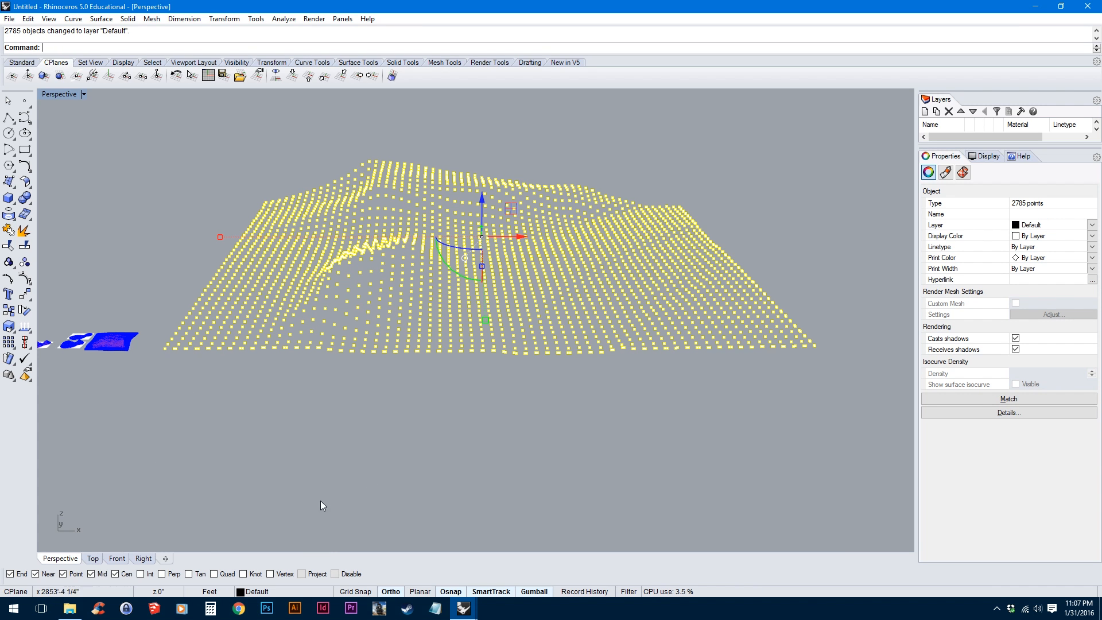
pyautogui.click(503, 395)
# Step: Patch a surface through all the terrain points with 50 U and 50 V spans, 0.01 sample point spacing and stiffness 1
pyautogui.moveTo(503, 328); pyautogui.dragTo(499, 320, button='right')
pyautogui.moveTo(799, 141); pyautogui.dragTo(649, 383)
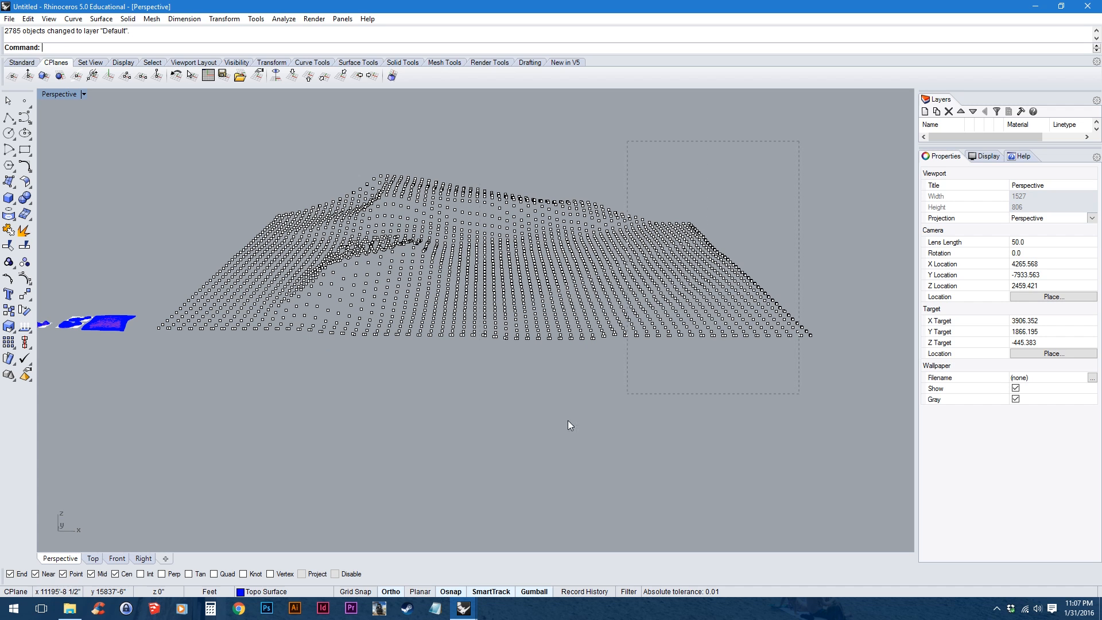
pyautogui.moveTo(154, 435); pyautogui.dragTo(153, 435)
pyautogui.moveTo(846, 136); pyautogui.dragTo(146, 366)
pyautogui.moveTo(363, 353); pyautogui.dragTo(415, 354, button='right')
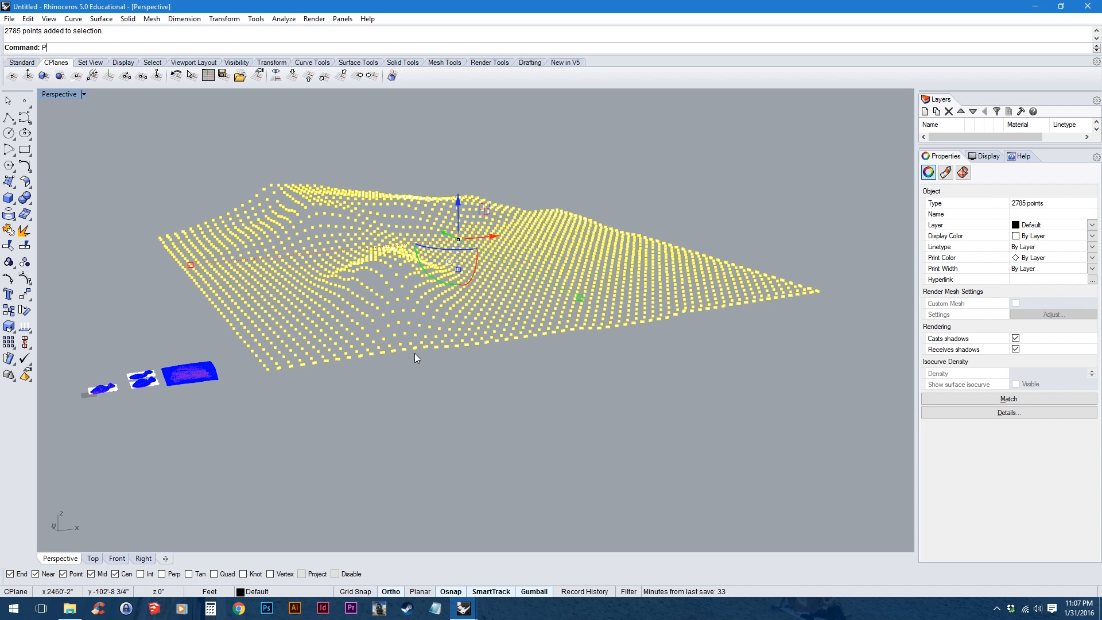
pyautogui.press('Return')
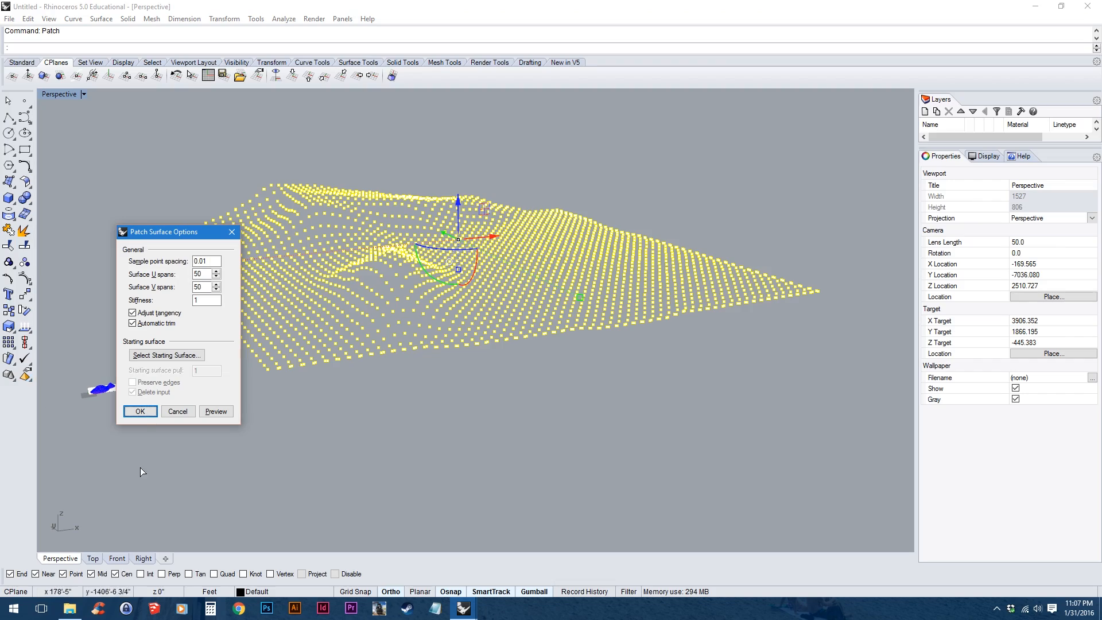
pyautogui.click(141, 416)
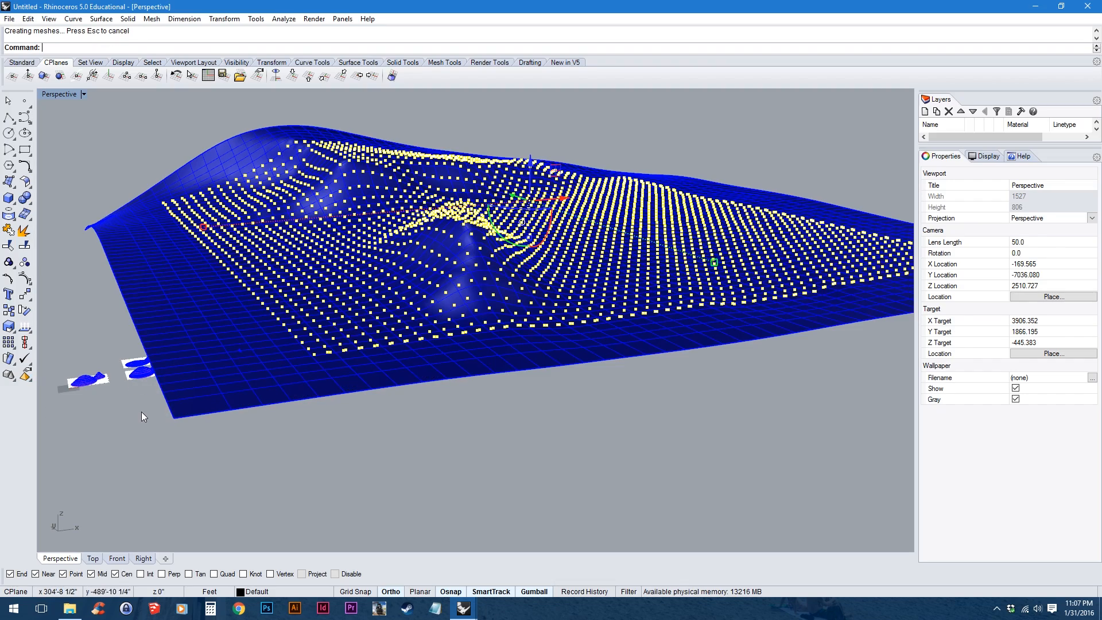
# Step: Hide the terrain points by turning off the Default layer, leaving the patch surface in view
pyautogui.click(453, 421)
pyautogui.moveTo(485, 349); pyautogui.dragTo(362, 343, button='right')
pyautogui.moveTo(493, 346); pyautogui.dragTo(453, 375, button='right')
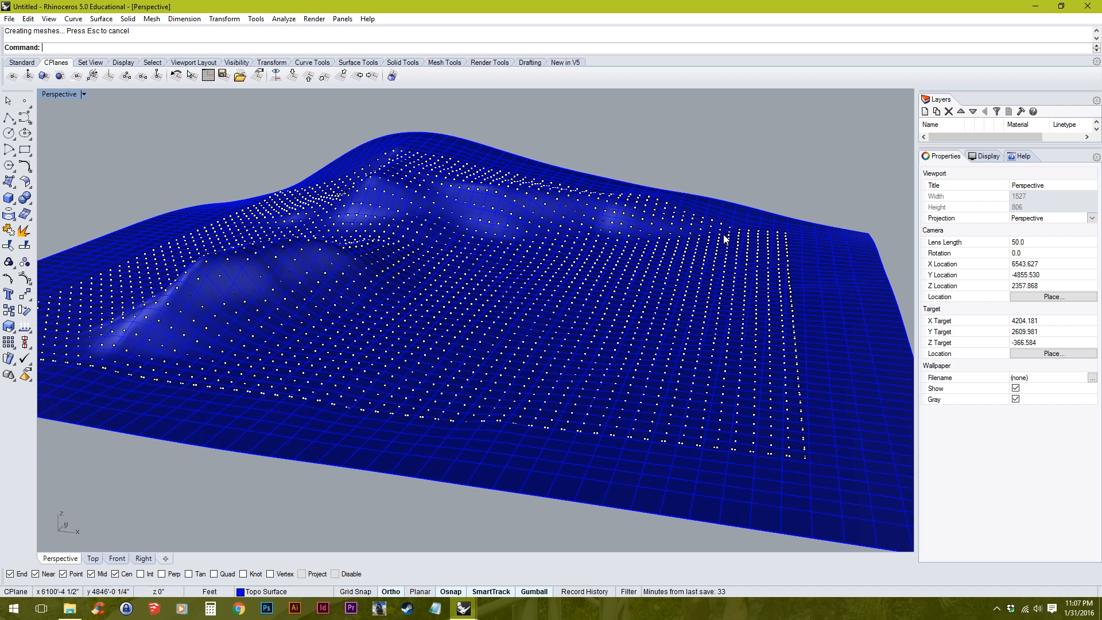
pyautogui.press('Return')
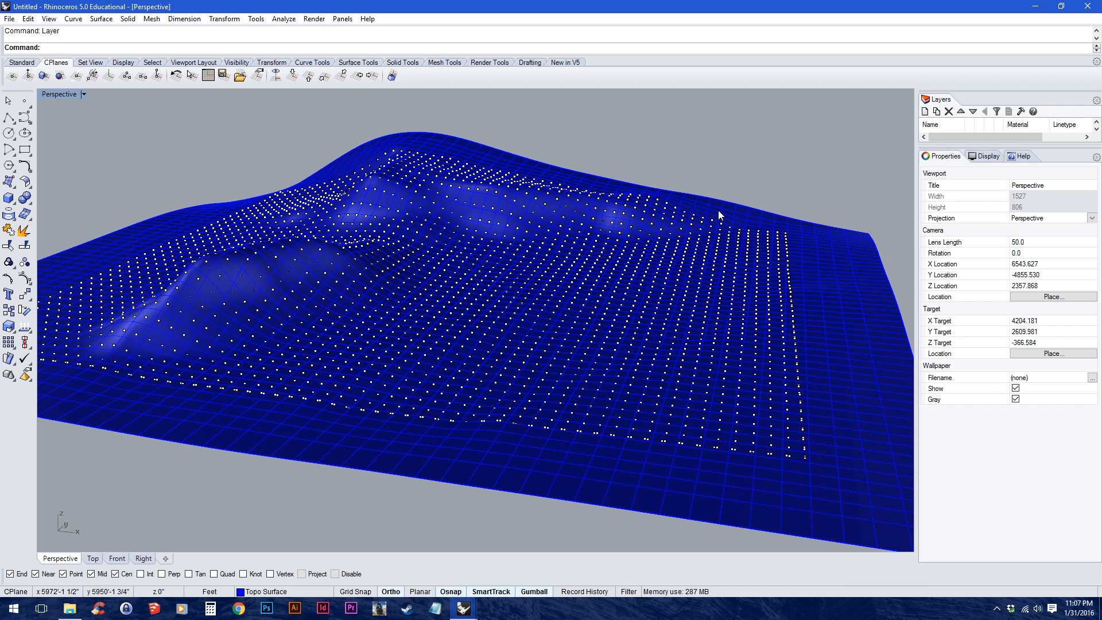
pyautogui.moveTo(949, 102); pyautogui.dragTo(796, 111)
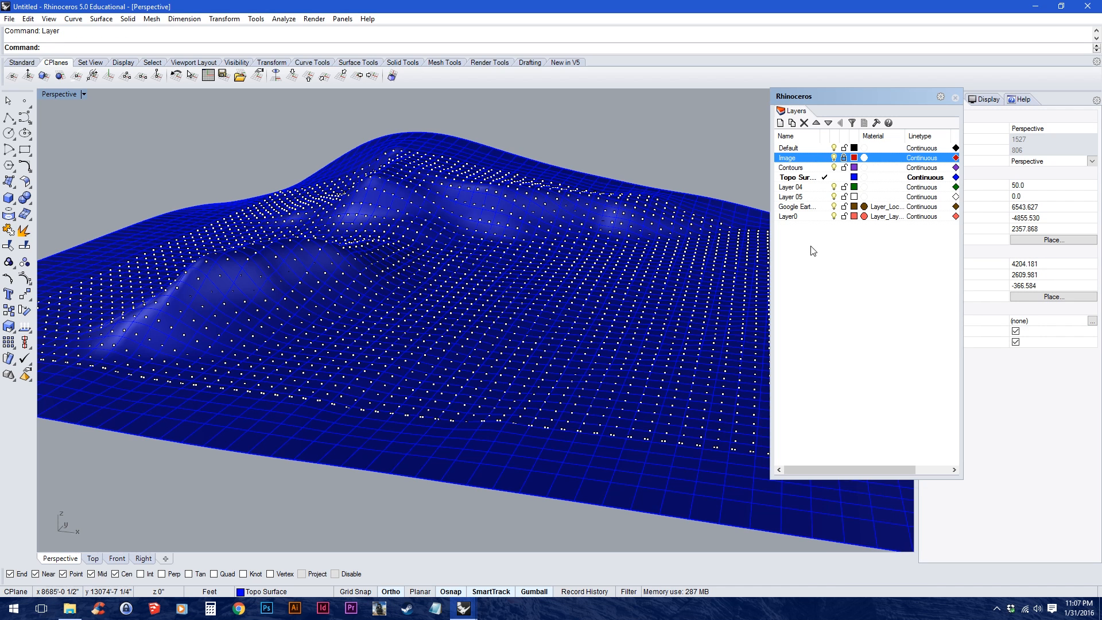
pyautogui.click(845, 158)
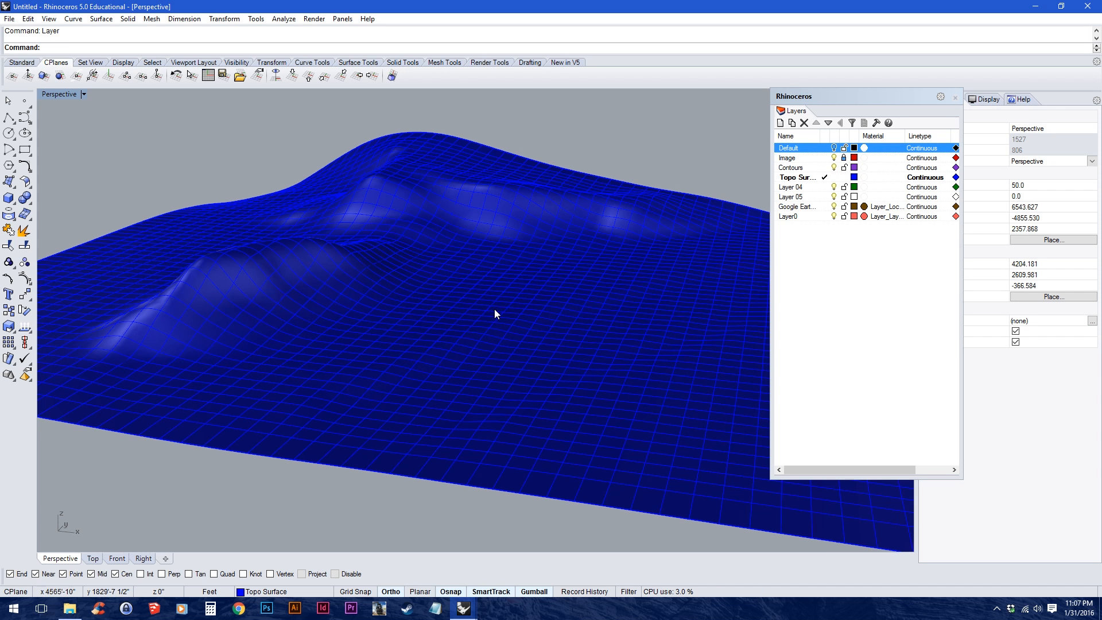
pyautogui.moveTo(502, 308); pyautogui.dragTo(352, 312, button='right')
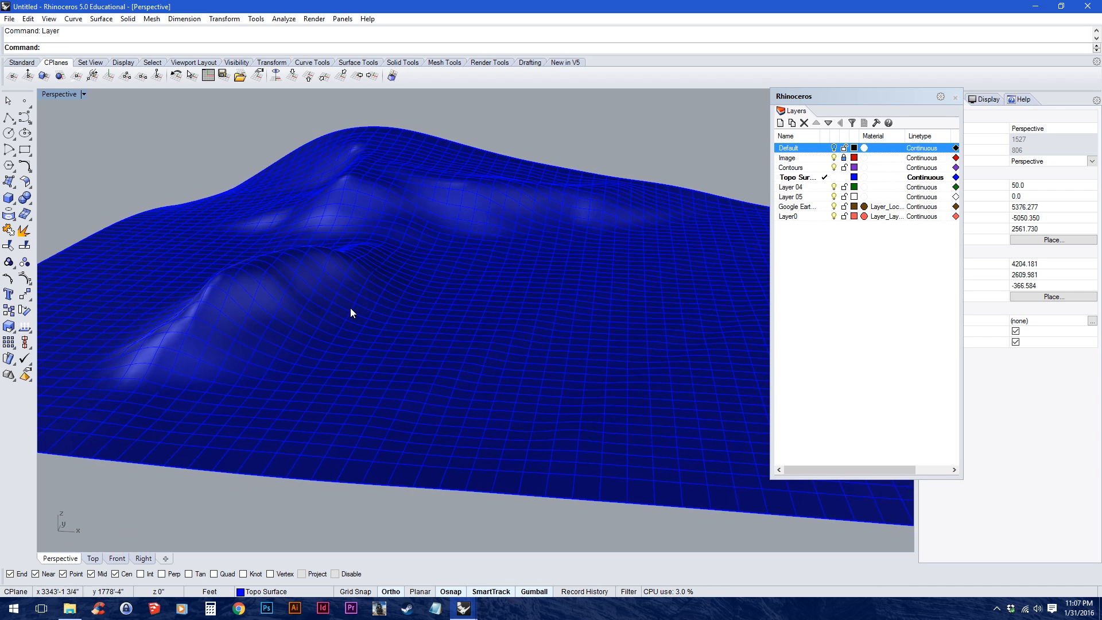
# Step: Select the terrain patch surface, make Contours the current layer and restore the four-viewport layout
pyautogui.click(515, 226)
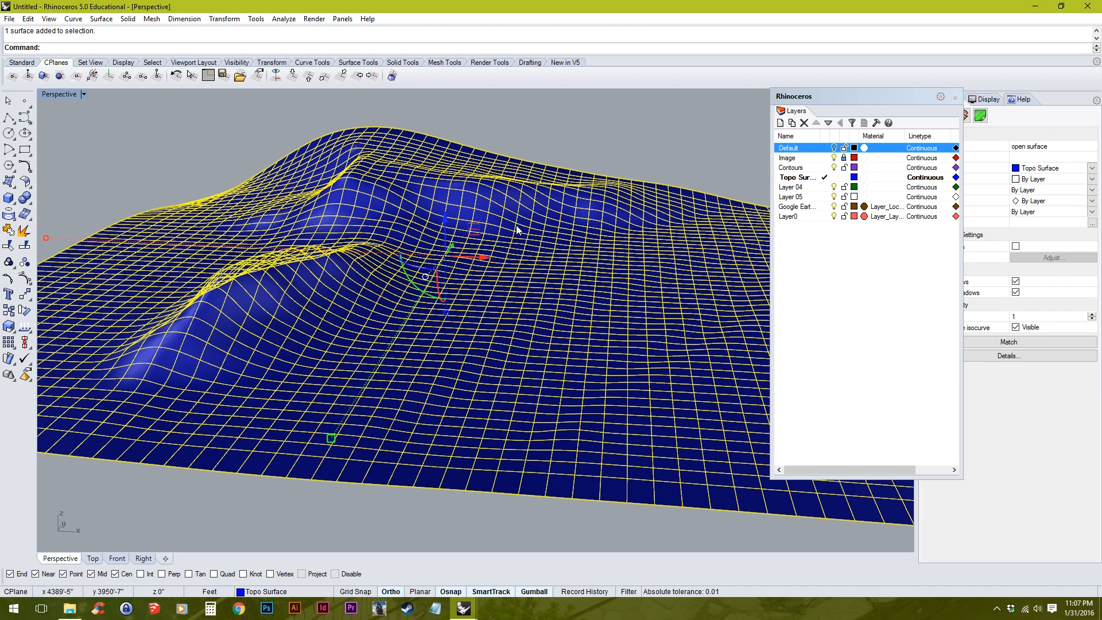
pyautogui.doubleClick(834, 168)
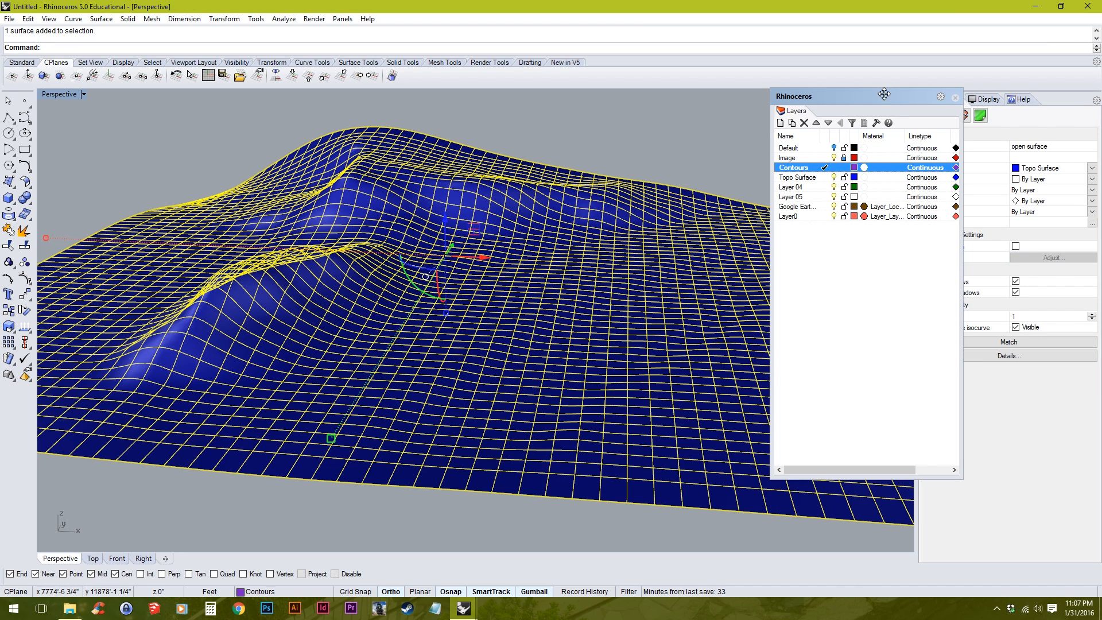
pyautogui.doubleClick(56, 93)
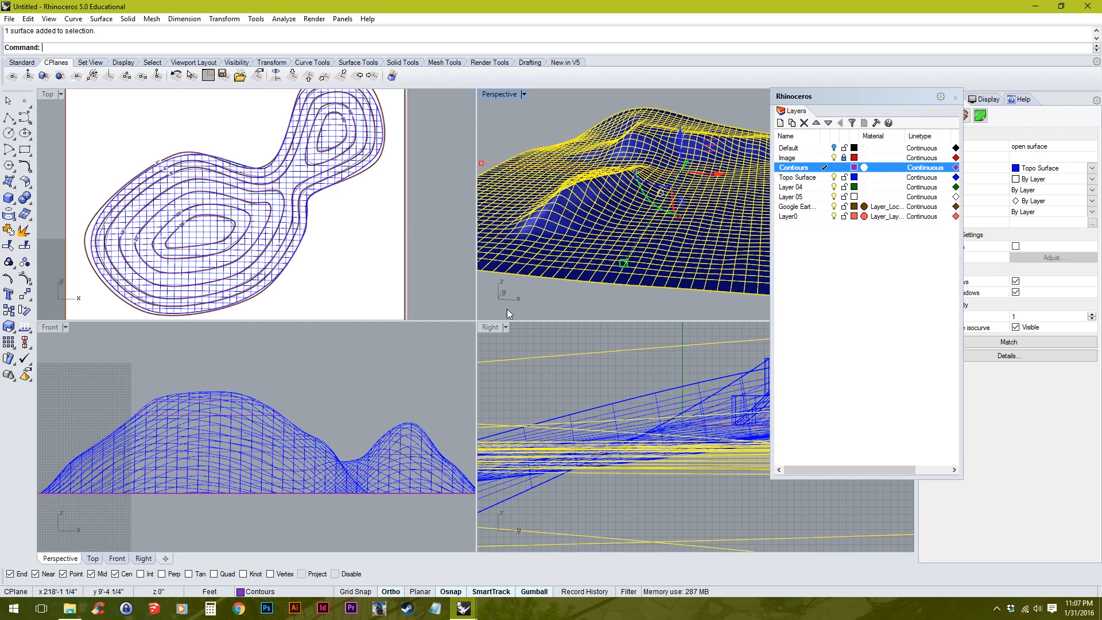
pyautogui.click(955, 97)
pyautogui.moveTo(666, 227); pyautogui.dragTo(619, 218, button='right')
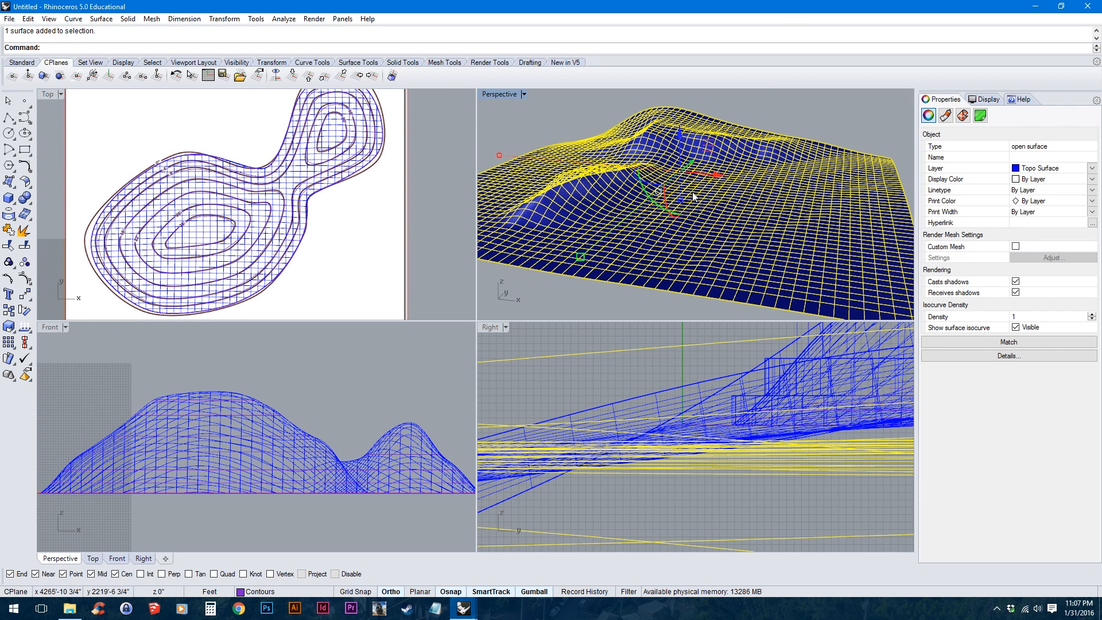
# Step: Contour the patch surface at 2' intervals along a vertical direction set with Ortho in the Front view
pyautogui.write('r')
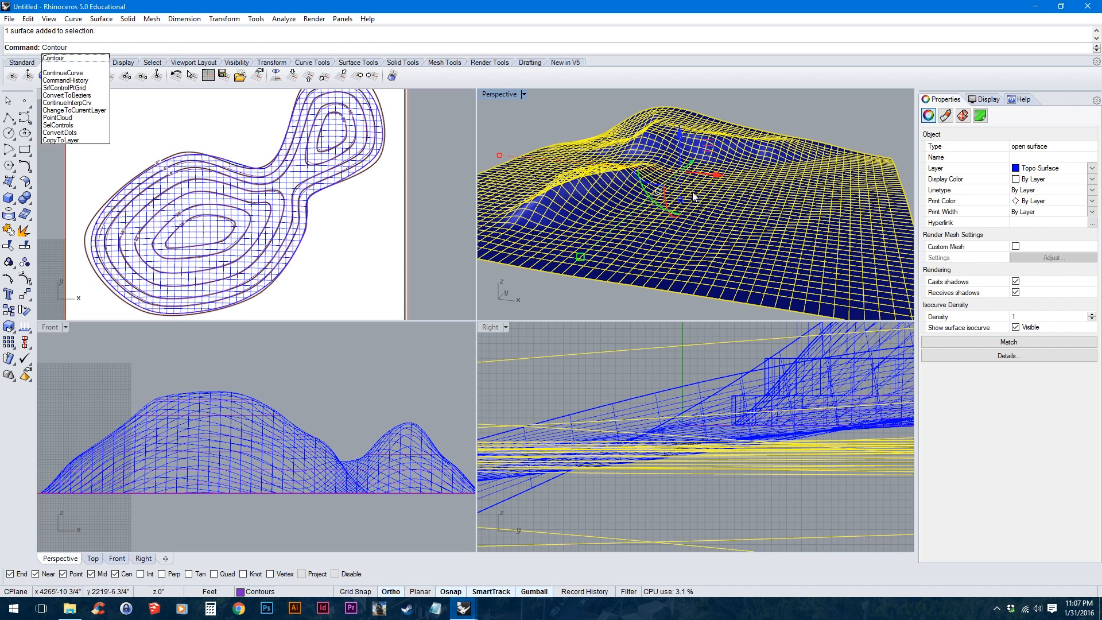
pyautogui.press('Return')
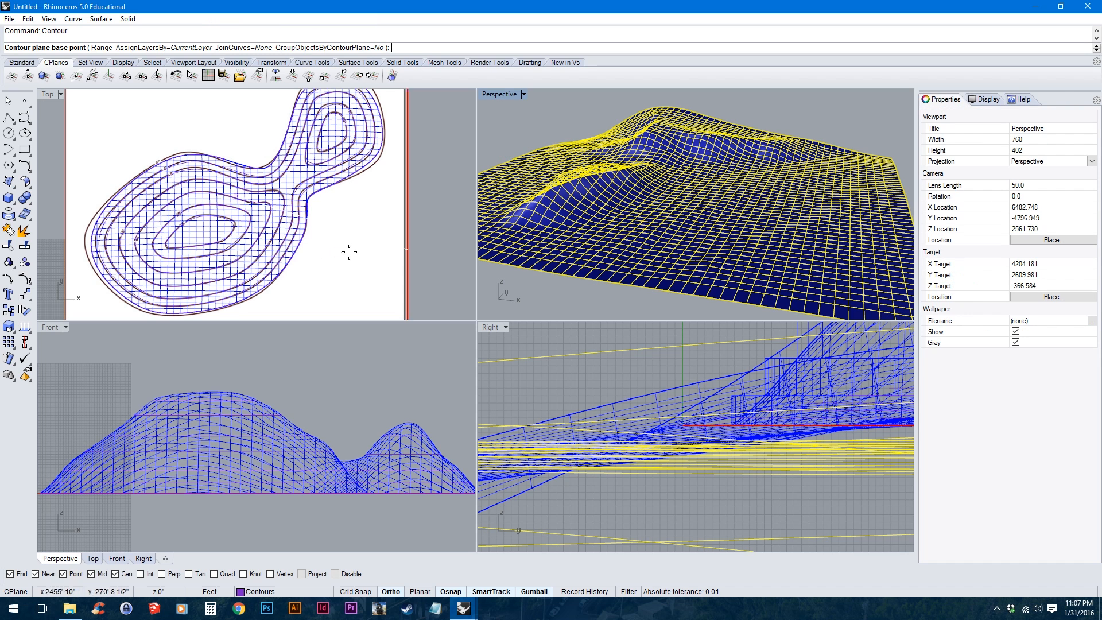
pyautogui.moveTo(234, 498); pyautogui.dragTo(297, 444, button='right')
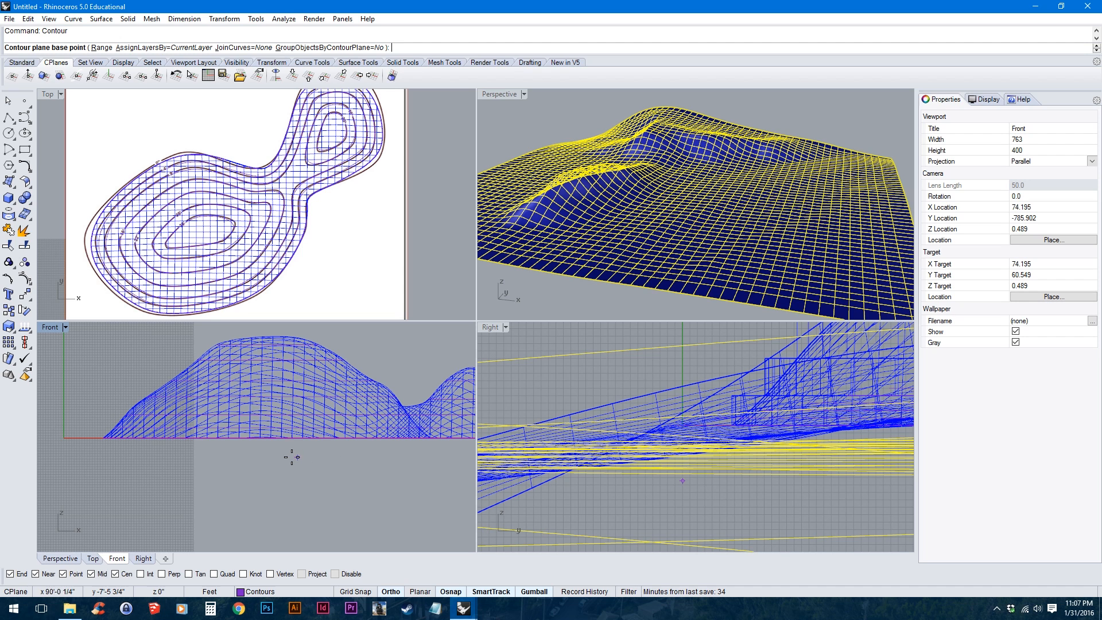
pyautogui.click(285, 453)
pyautogui.moveTo(284, 453); pyautogui.dragTo(286, 500, button='right')
pyautogui.press('F8')
pyautogui.press('F8')
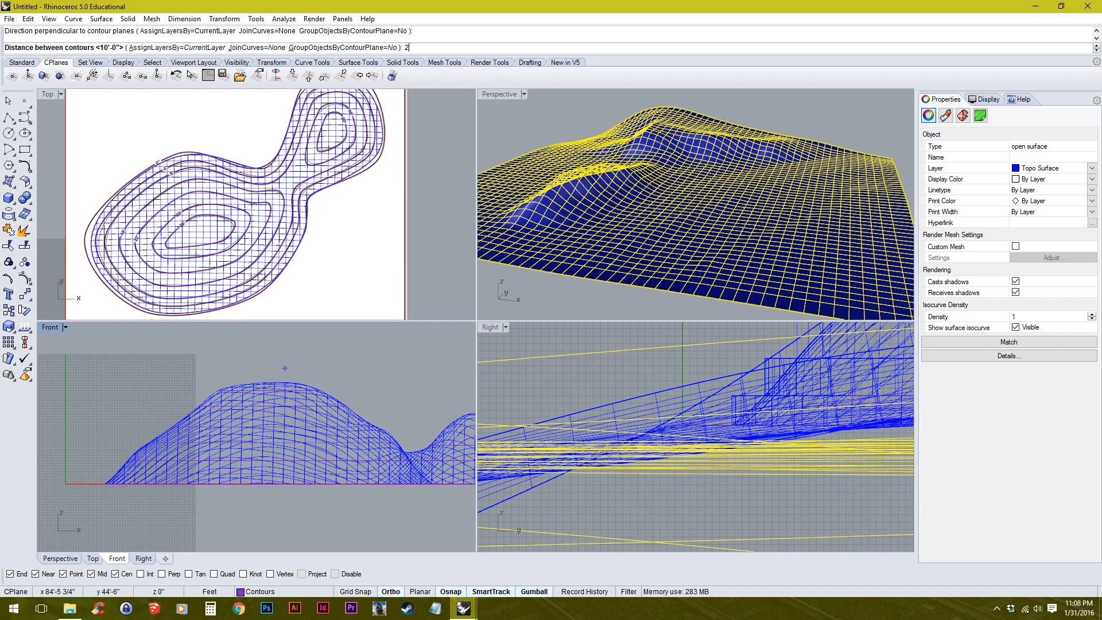
pyautogui.press('Return')
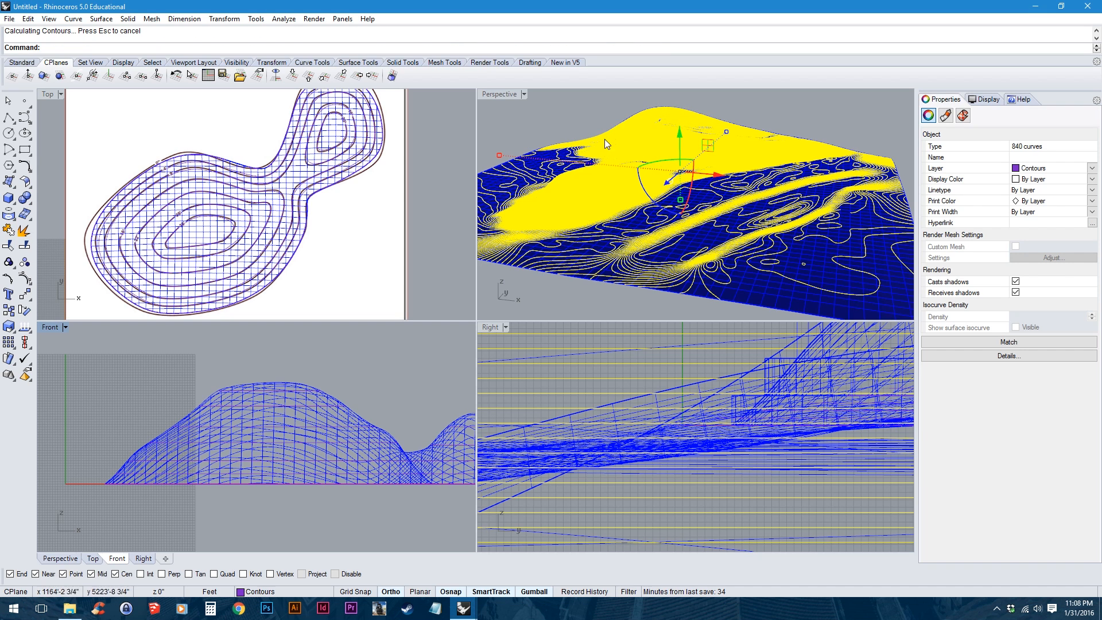
# Step: Examine the new contours across the patch surface in the maximized Perspective view
pyautogui.doubleClick(505, 93)
pyautogui.moveTo(379, 252); pyautogui.dragTo(507, 241, button='right')
pyautogui.scroll(-2, 481, 268)
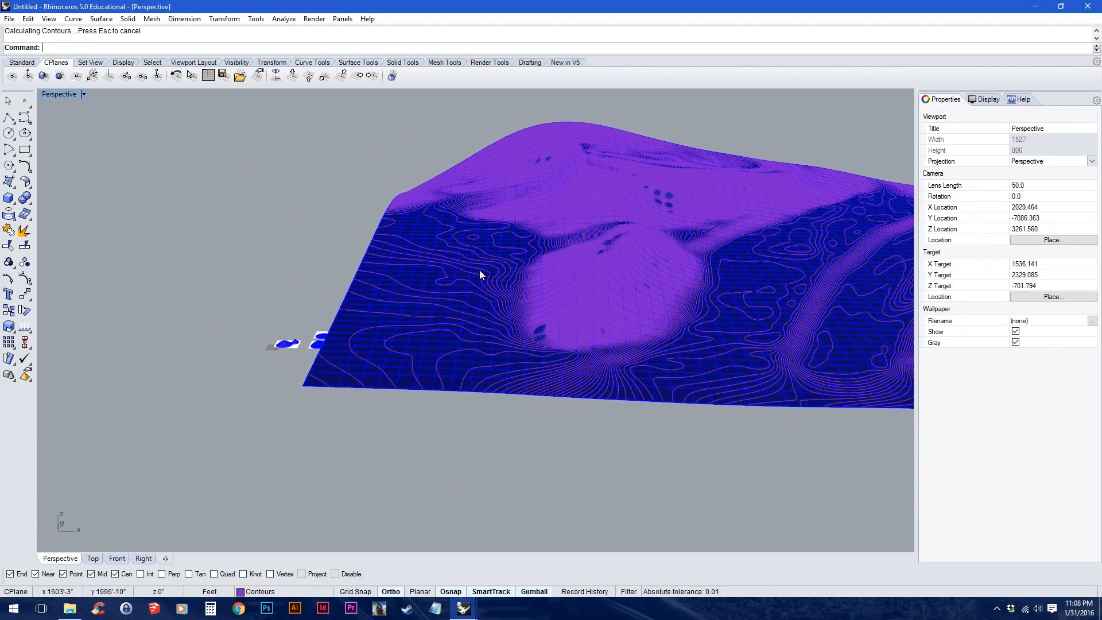
pyautogui.scroll(-3, 480, 265)
pyautogui.scroll(-2, 487, 261)
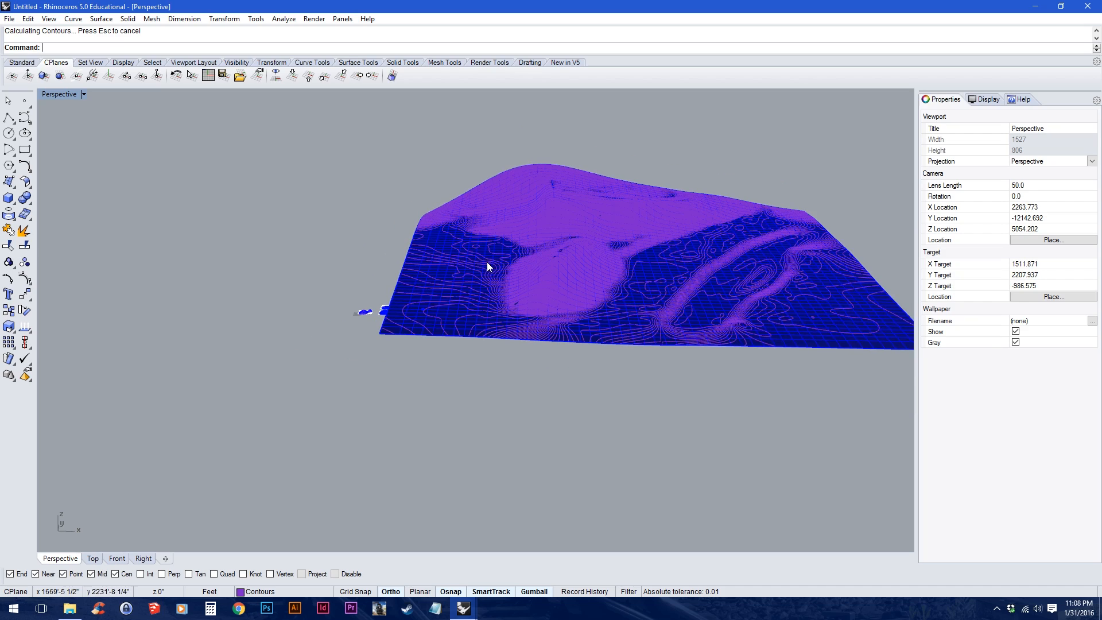